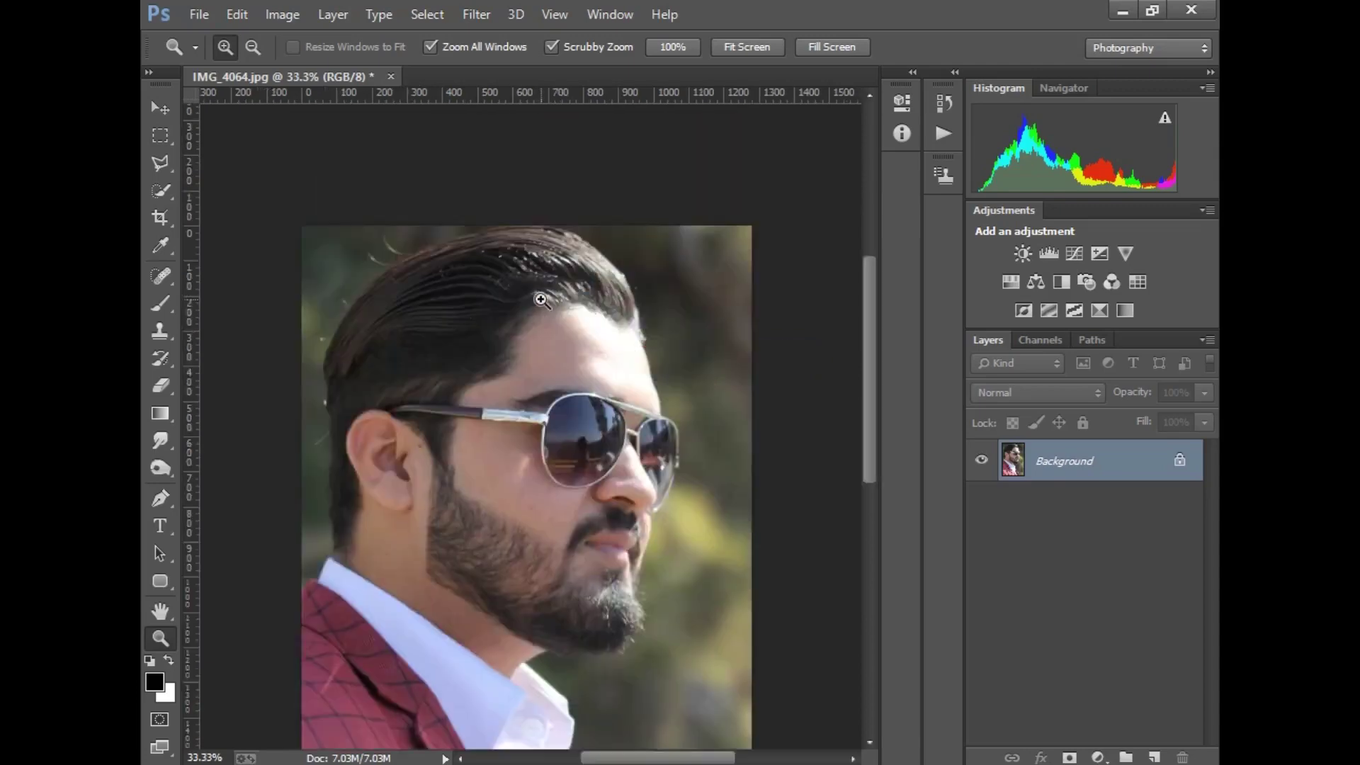
# Fit the photo on screen and apply a Shadows/Highlights correction to lift the dark areas.
pyautogui.rightClick(592, 434)
pyautogui.click(610, 447)
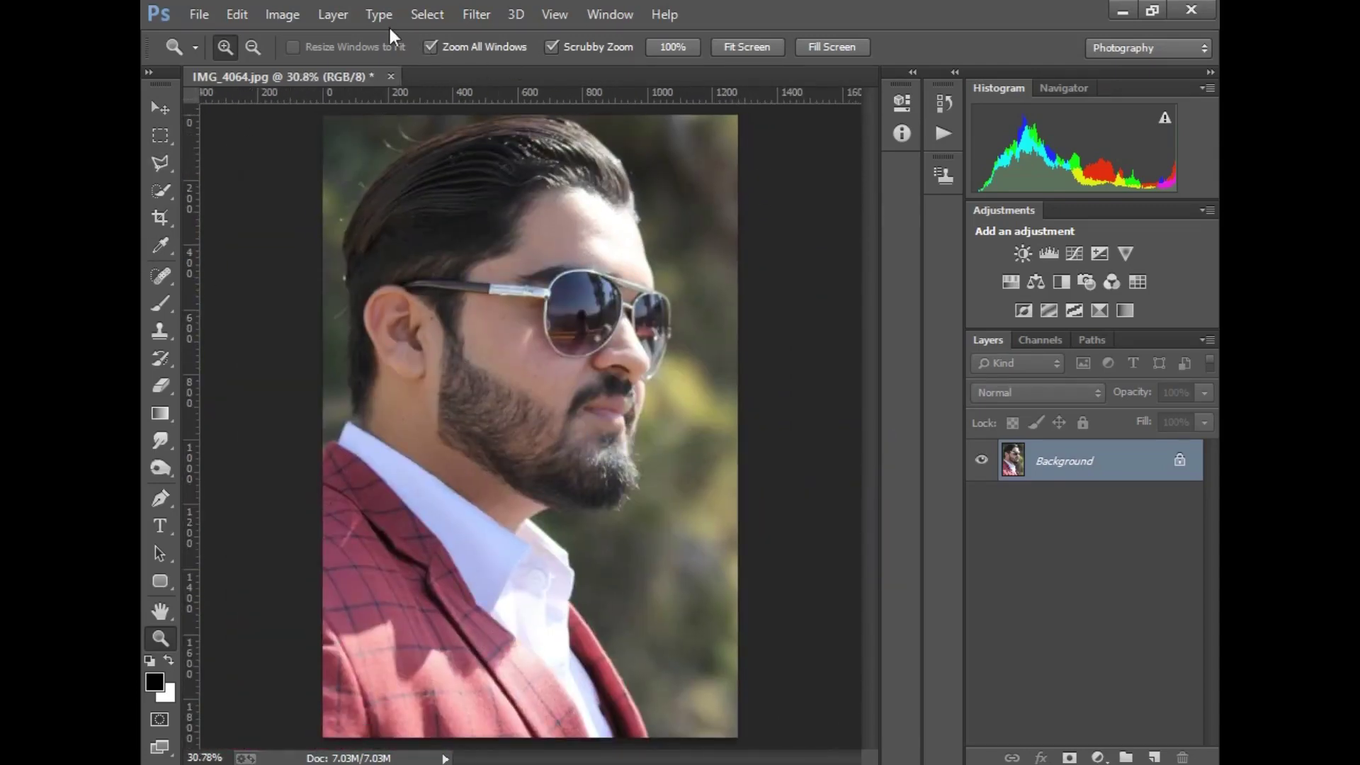
pyautogui.click(282, 14)
pyautogui.moveTo(313, 68)
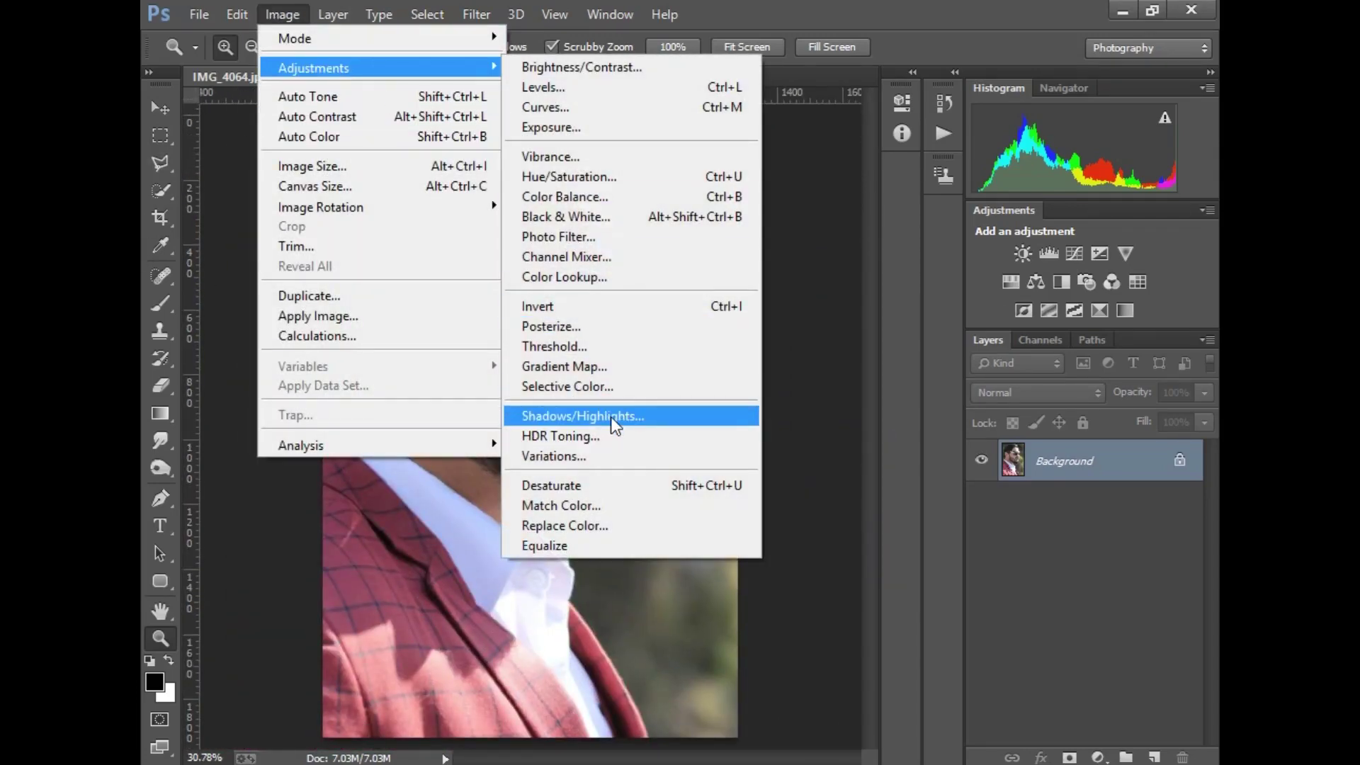
pyautogui.click(613, 418)
pyautogui.click(1051, 183)
# Duplicate the Background layer into a Background copy.
pyautogui.press('v')
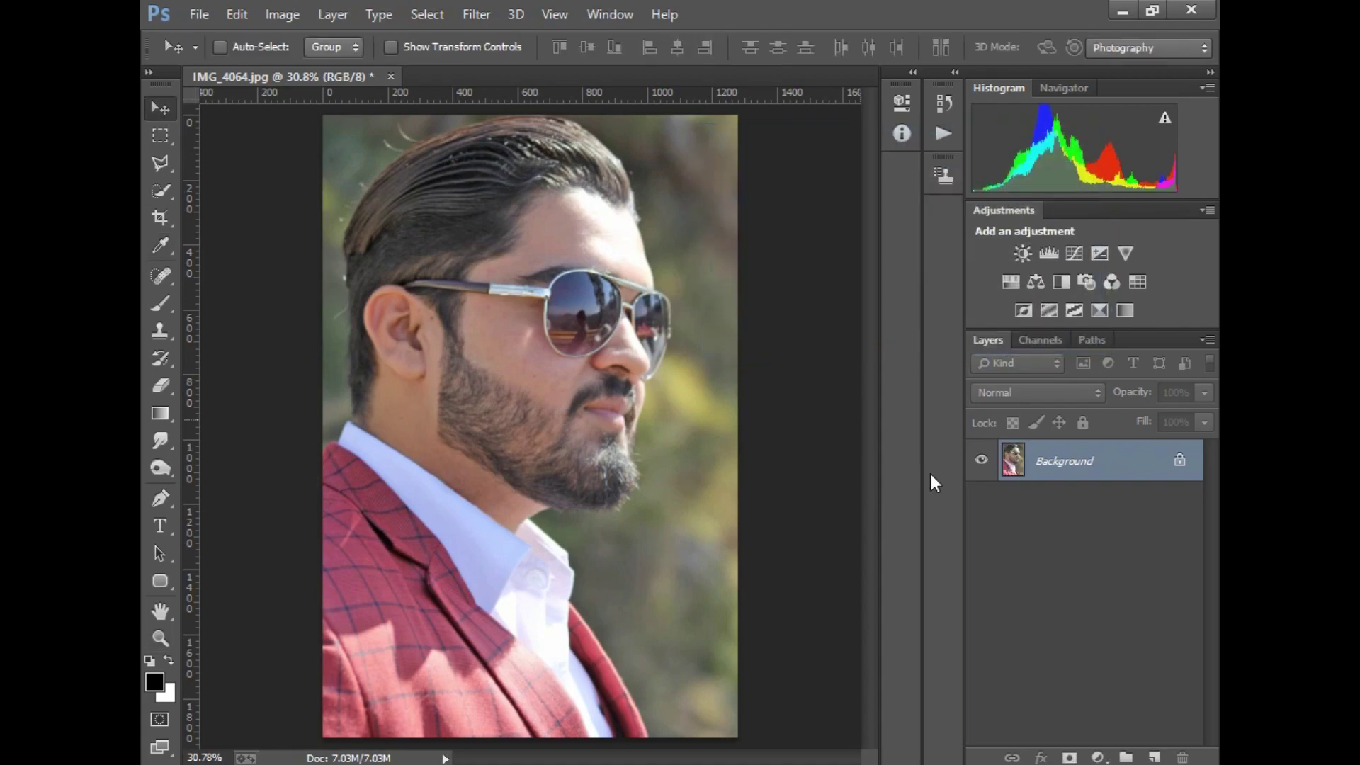
pyautogui.moveTo(1084, 468); pyautogui.dragTo(1145, 755)
pyautogui.click(476, 14)
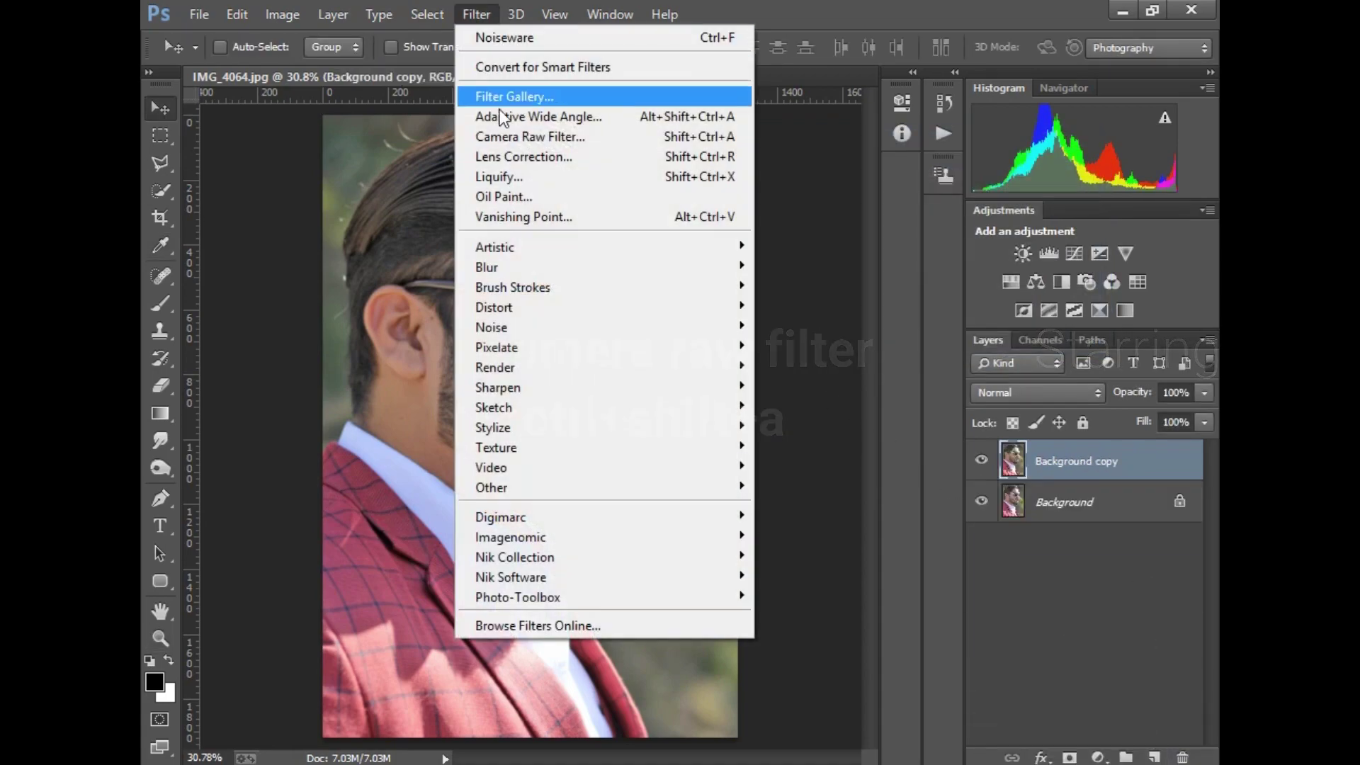
# In Camera Raw, raise clarity, exposure and contrast, and lift the shadows and whites.
pyautogui.click(517, 139)
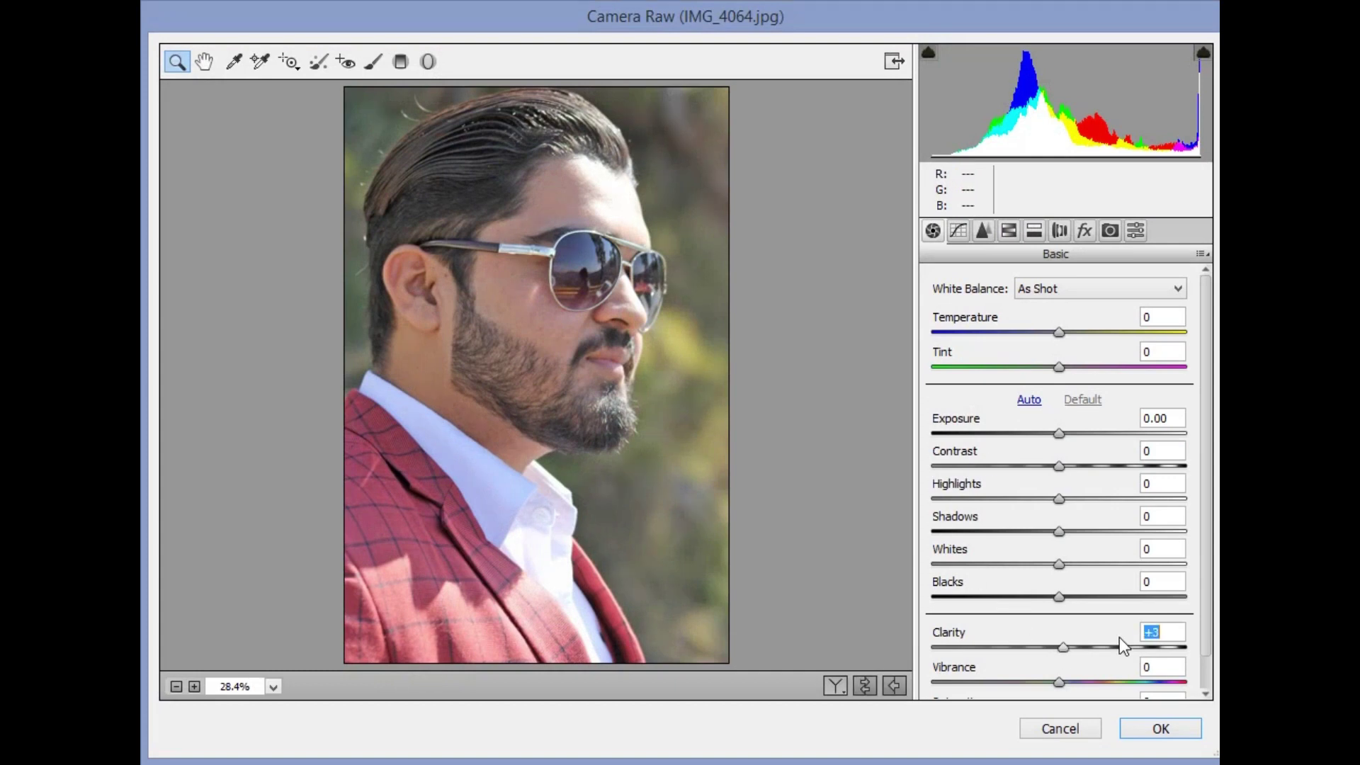
pyautogui.moveTo(1119, 642); pyautogui.dragTo(1082, 645)
pyautogui.moveTo(1059, 433)
pyautogui.mouseDown()
pyautogui.moveTo(1133, 466)
pyautogui.moveTo(1077, 482)
pyautogui.mouseUp()
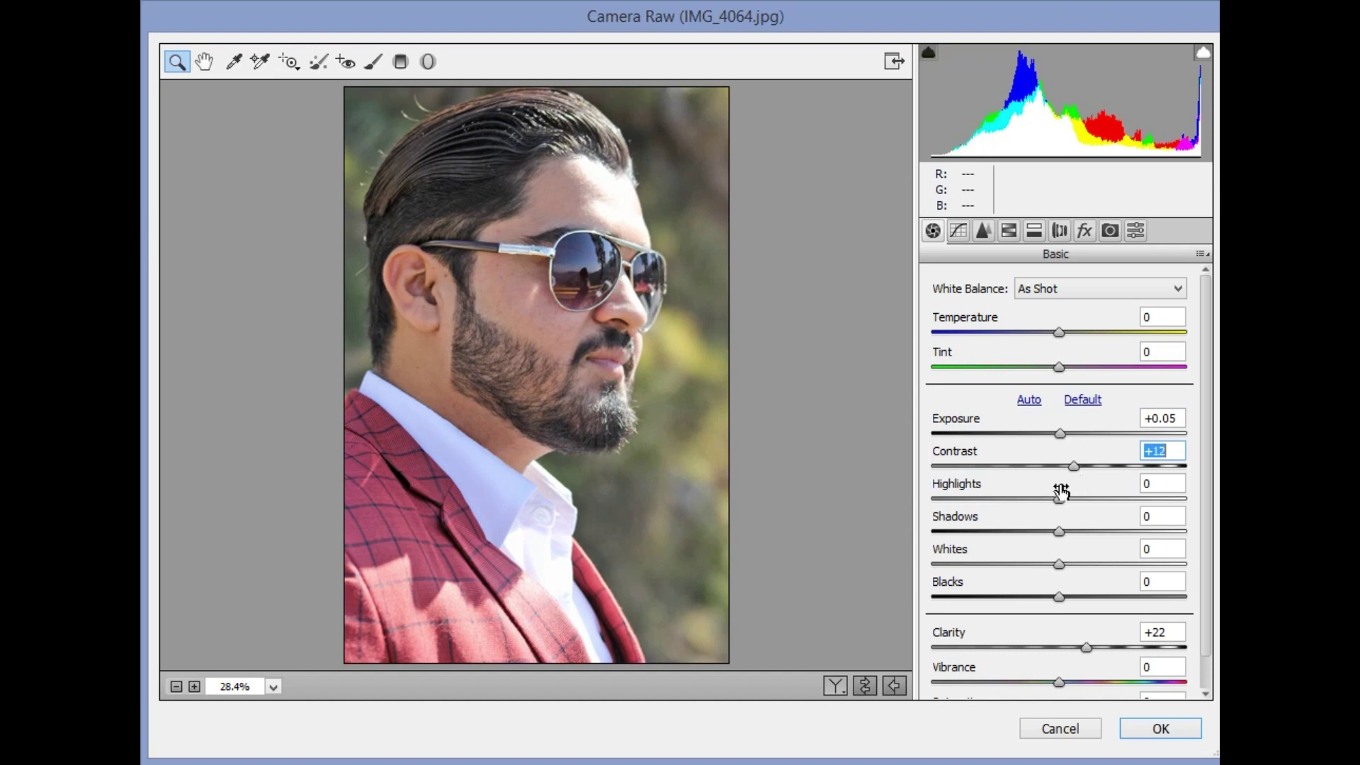
pyautogui.moveTo(1060, 531)
pyautogui.mouseDown()
pyautogui.moveTo(1099, 499)
pyautogui.moveTo(939, 499)
pyautogui.mouseUp()
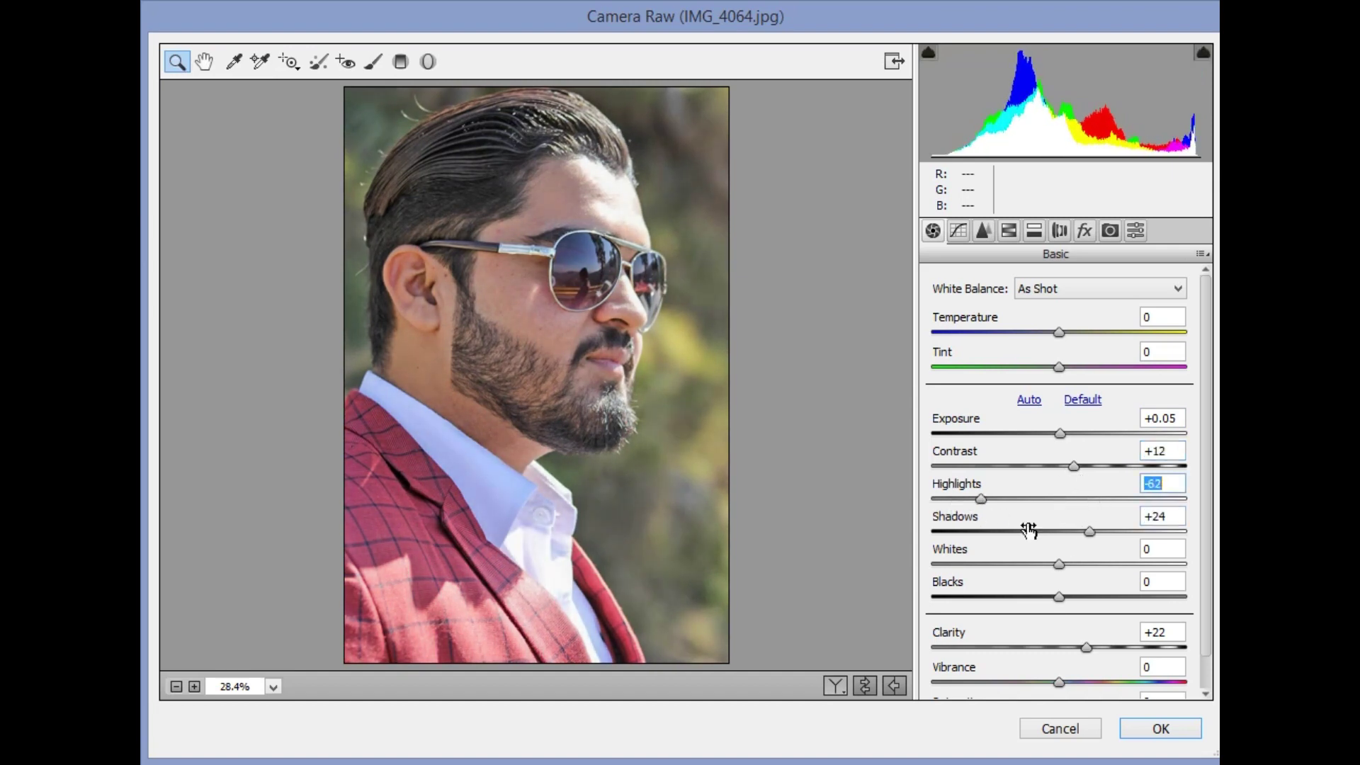
pyautogui.moveTo(1100, 532)
pyautogui.mouseDown()
pyautogui.moveTo(1118, 564)
pyautogui.moveTo(1044, 564)
pyautogui.moveTo(1118, 565)
pyautogui.moveTo(1097, 564)
pyautogui.moveTo(1101, 597)
pyautogui.mouseUp()
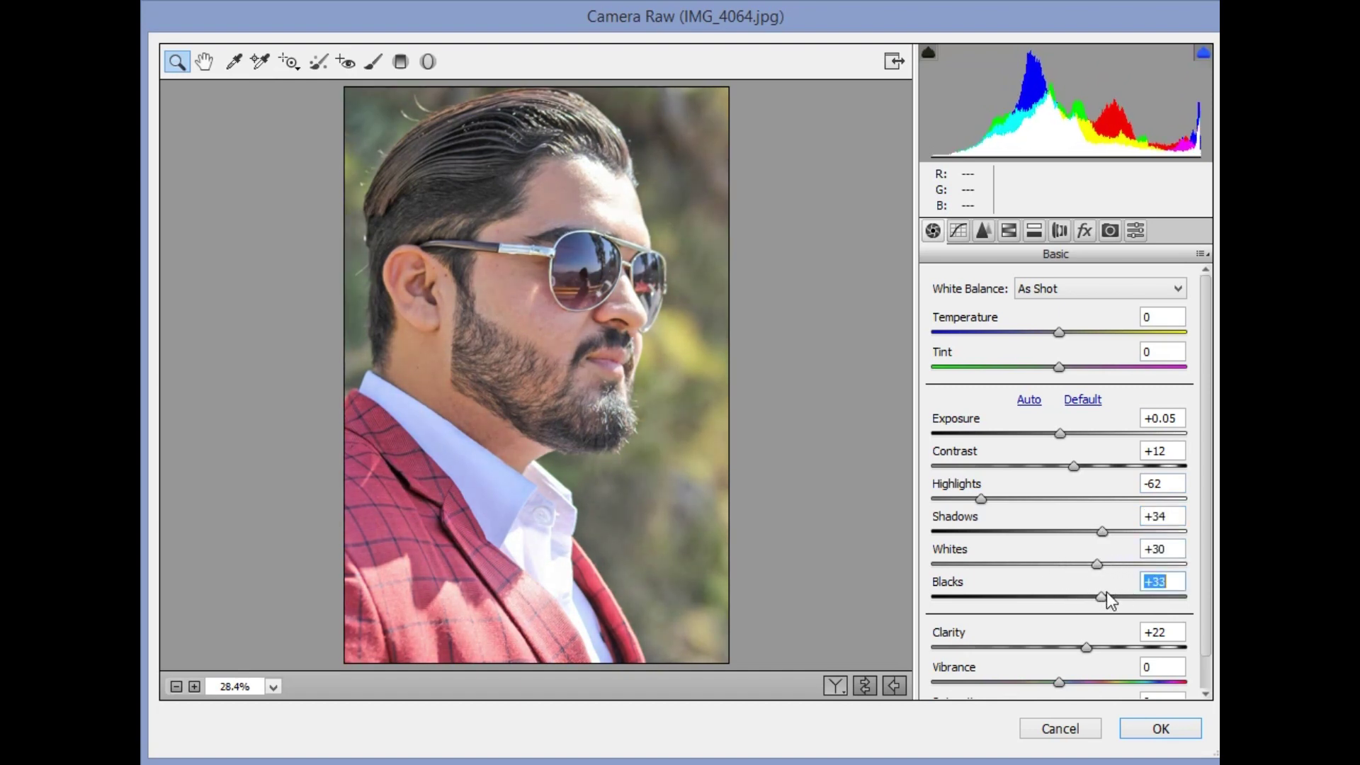
# Desaturate yellows and greens to -100, brighten the oranges and reduce their saturation.
pyautogui.click(1009, 230)
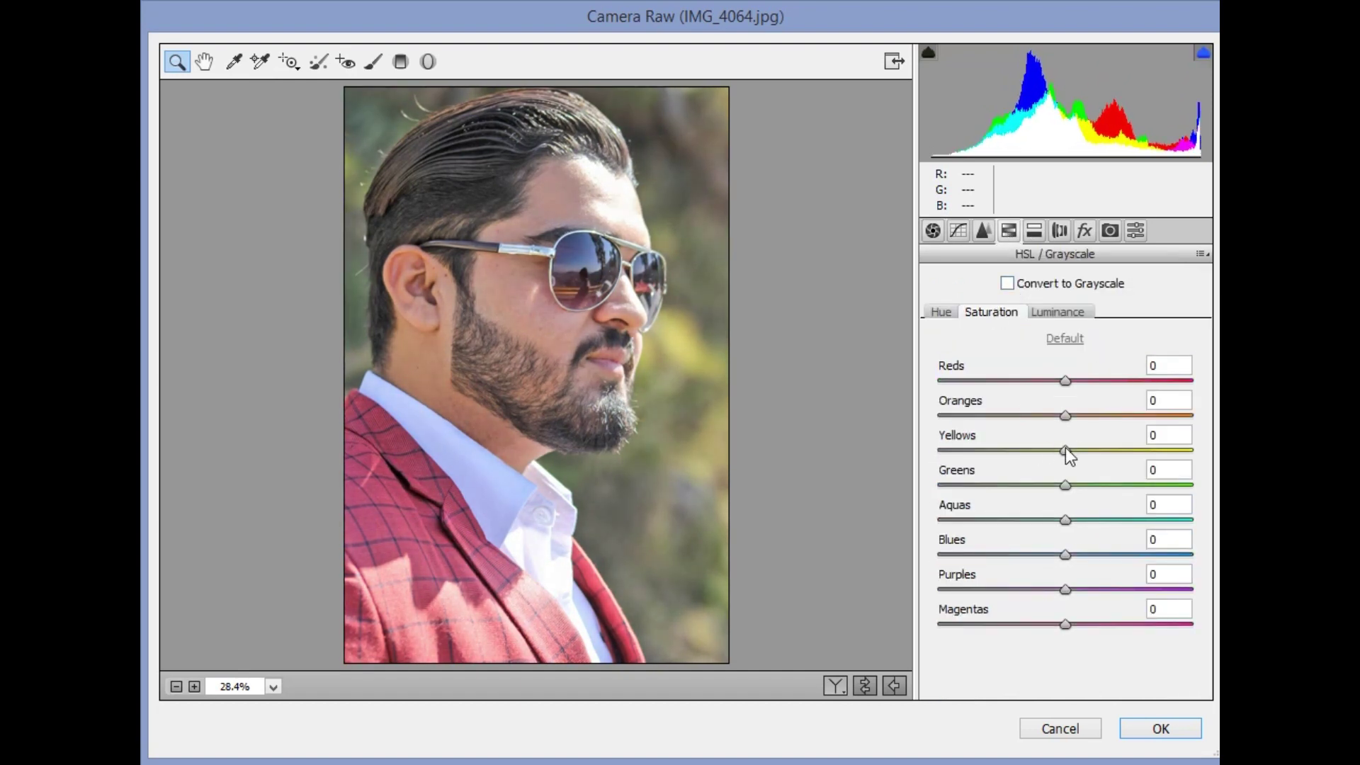
pyautogui.moveTo(1066, 450); pyautogui.dragTo(939, 451)
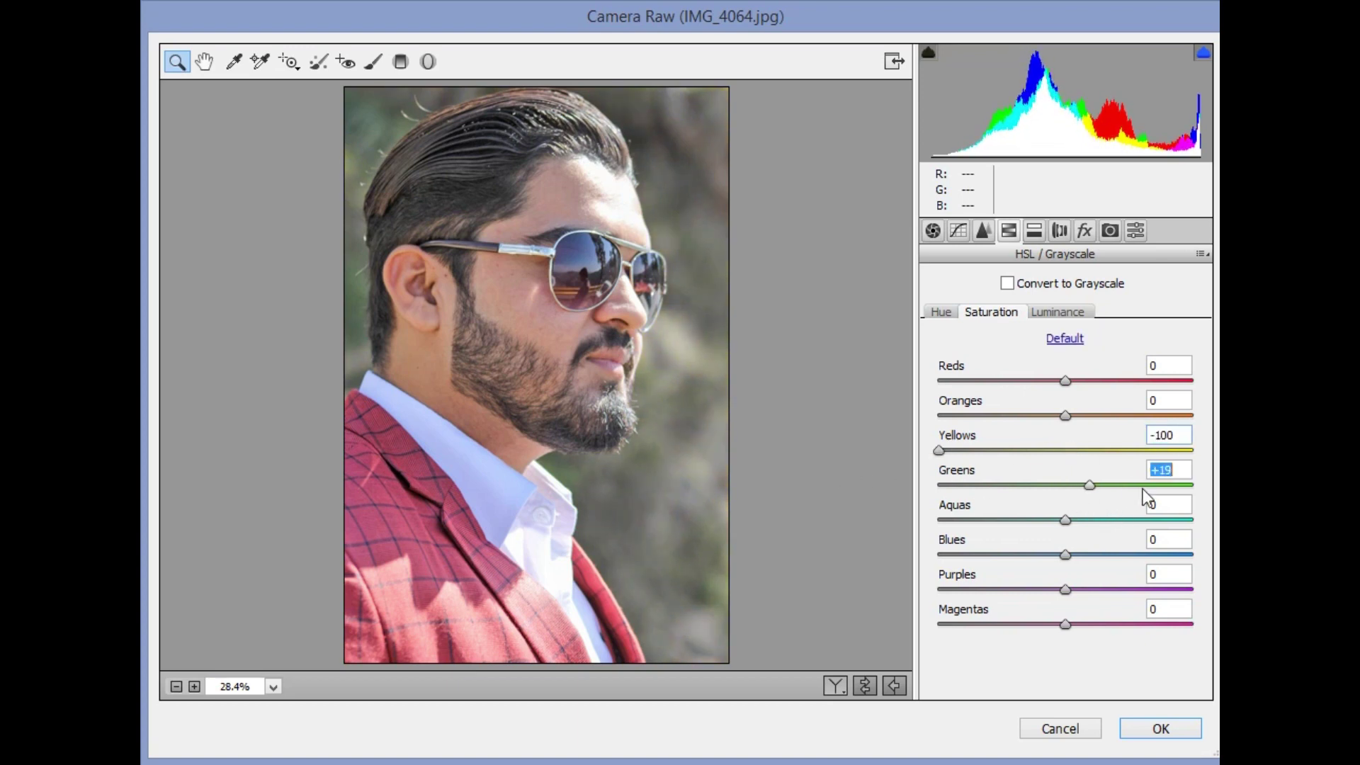
pyautogui.write('0')
pyautogui.moveTo(982, 487); pyautogui.dragTo(858, 500)
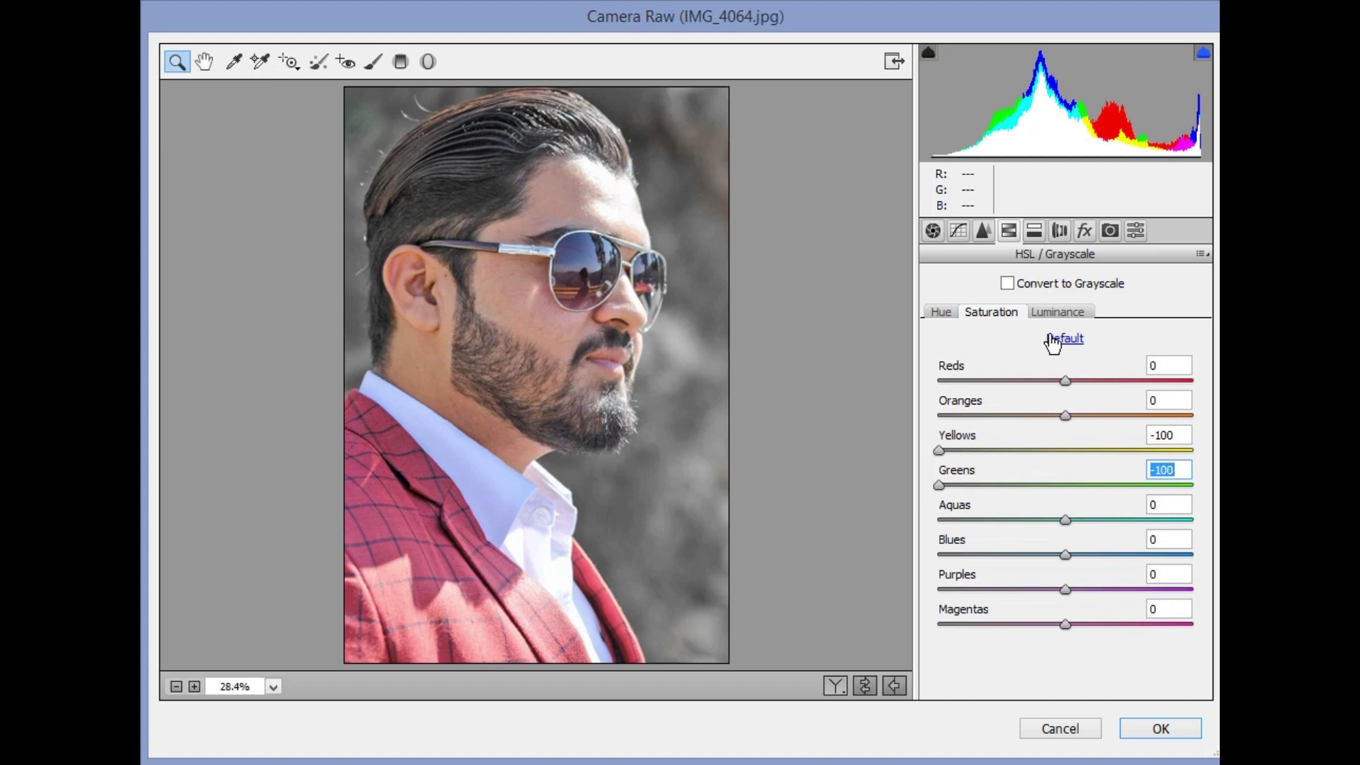
pyautogui.click(1057, 312)
pyautogui.moveTo(1066, 416); pyautogui.dragTo(1110, 418)
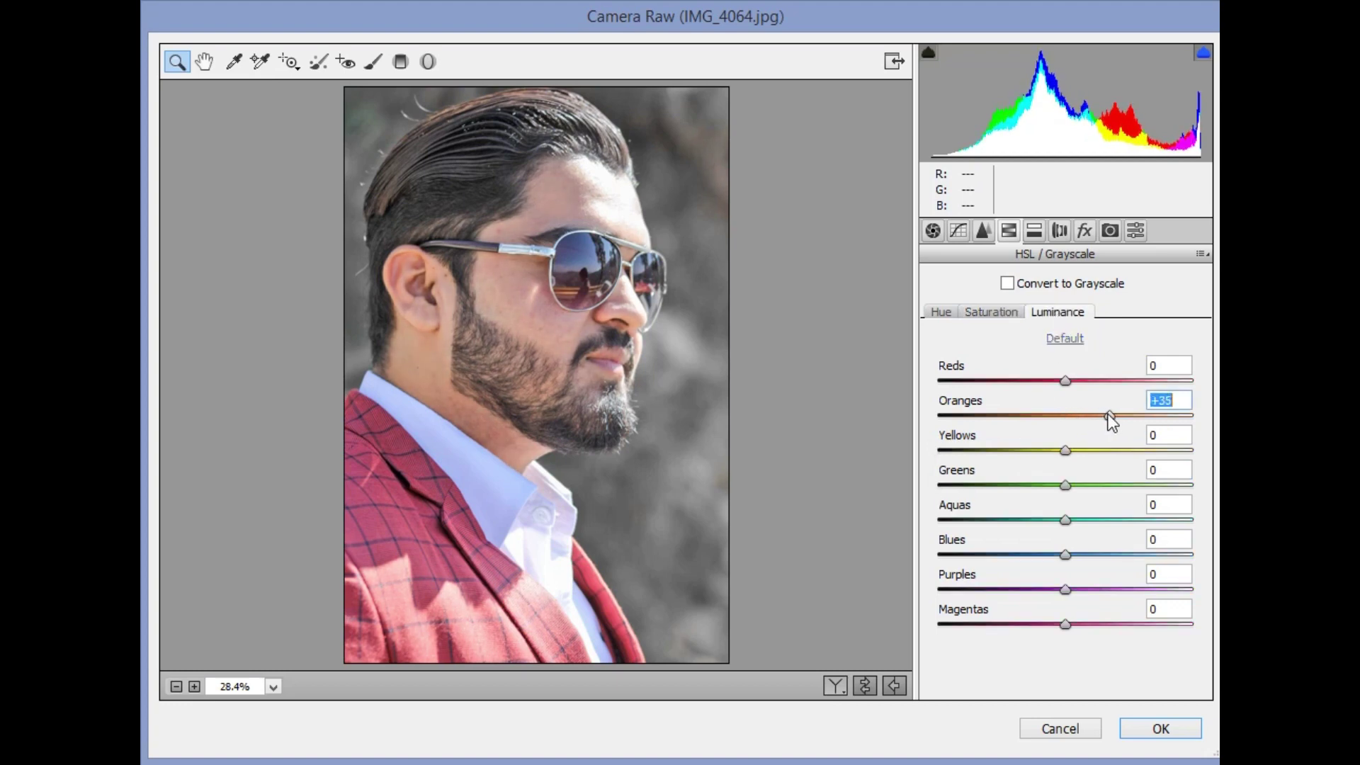
pyautogui.click(991, 312)
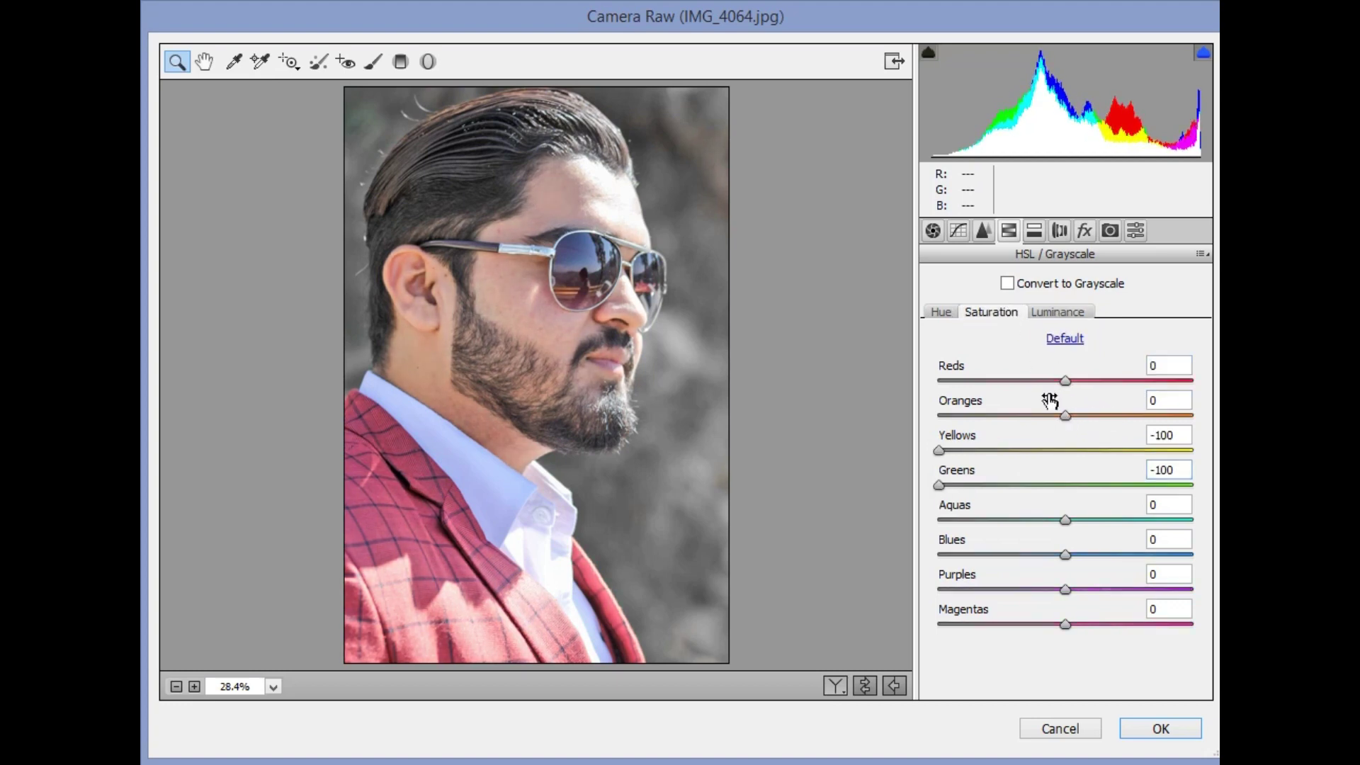
pyautogui.moveTo(1070, 417)
pyautogui.mouseDown()
pyautogui.moveTo(1024, 417)
pyautogui.moveTo(1068, 417)
pyautogui.mouseUp()
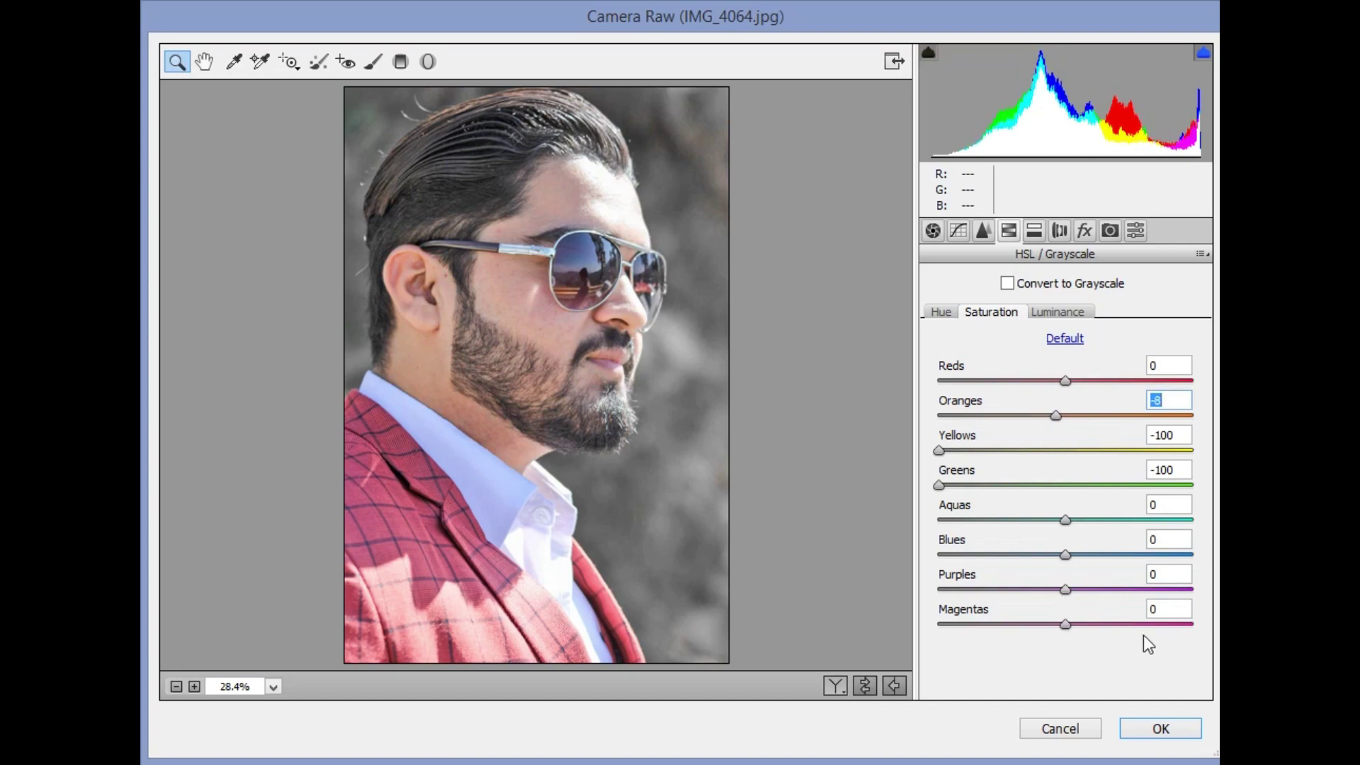
pyautogui.click(1162, 729)
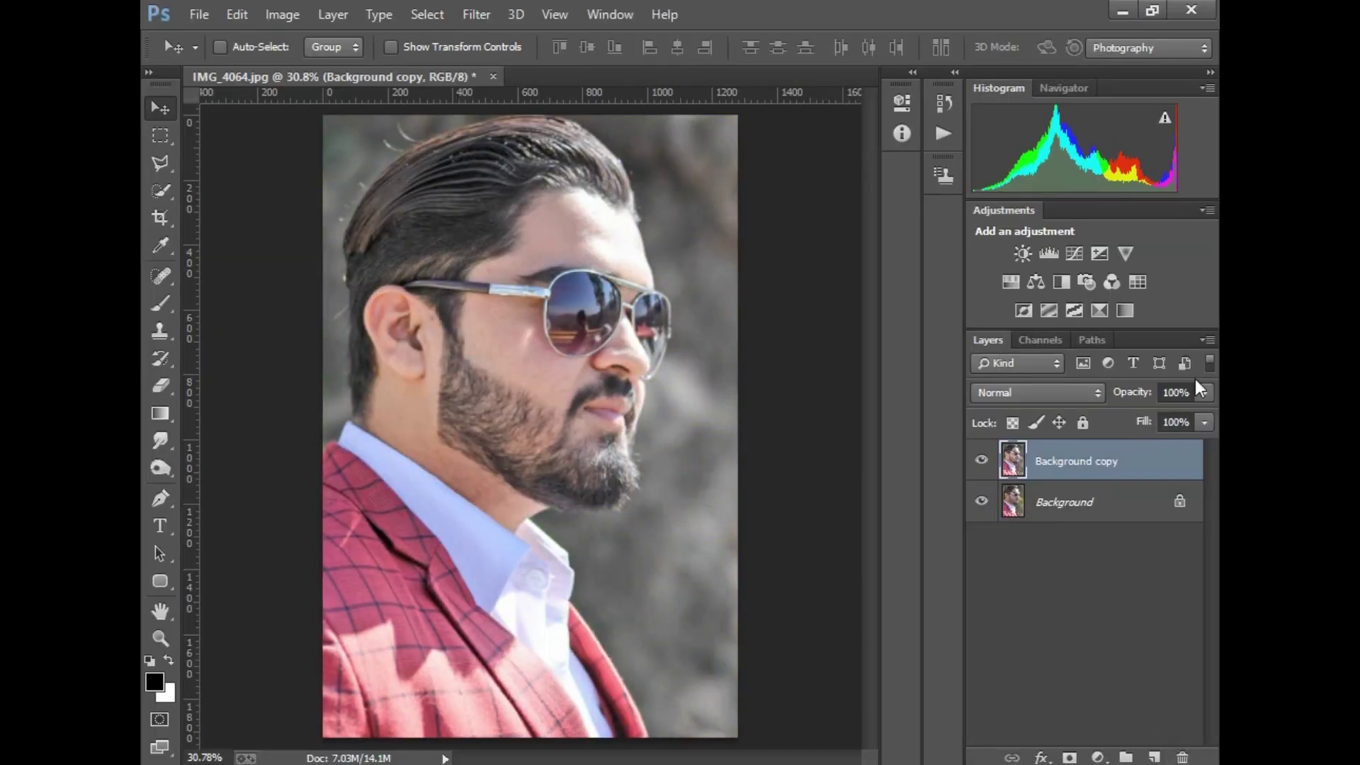
# Flatten the image, then in Camera Raw set Reds saturation +92 and Purples hue +19.
pyautogui.click(1207, 340)
pyautogui.click(1035, 655)
pyautogui.click(476, 14)
pyautogui.click(521, 134)
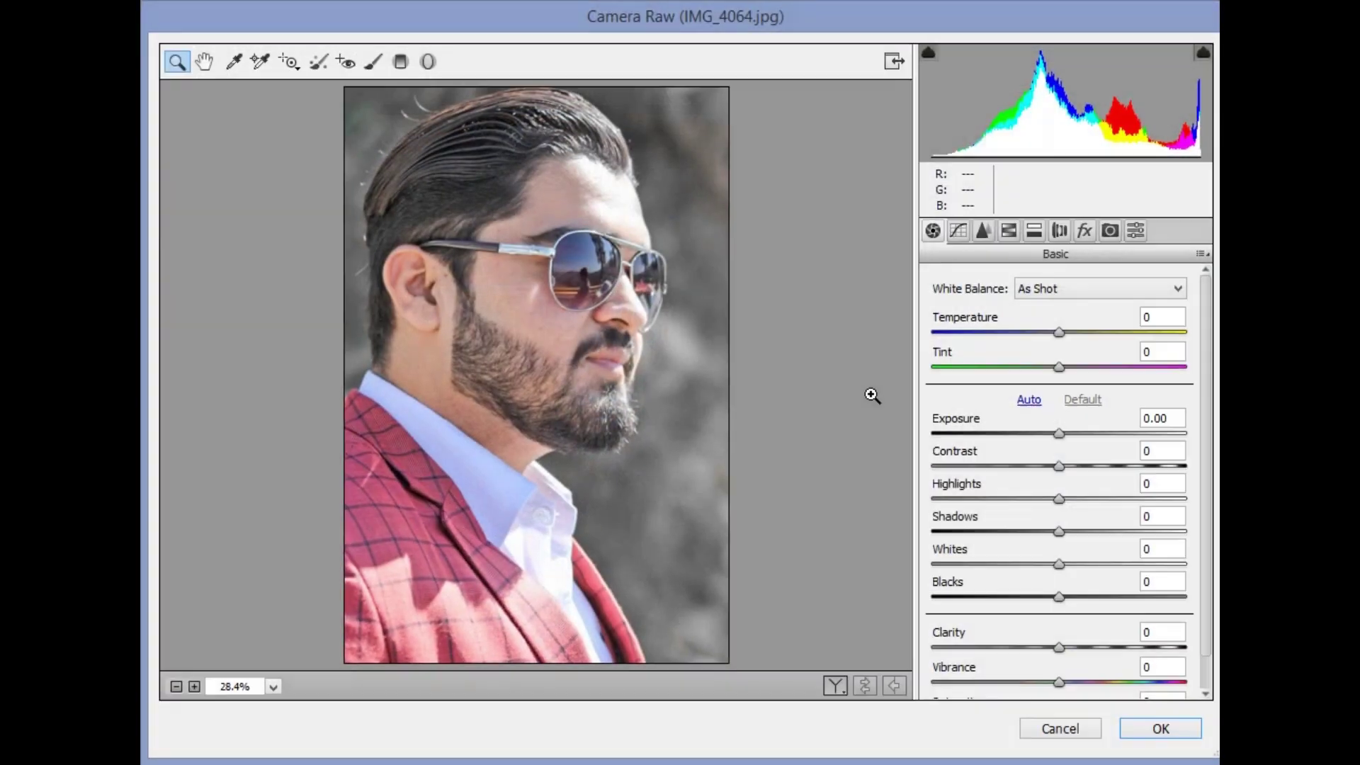
pyautogui.click(1009, 230)
pyautogui.click(1064, 312)
pyautogui.click(1003, 313)
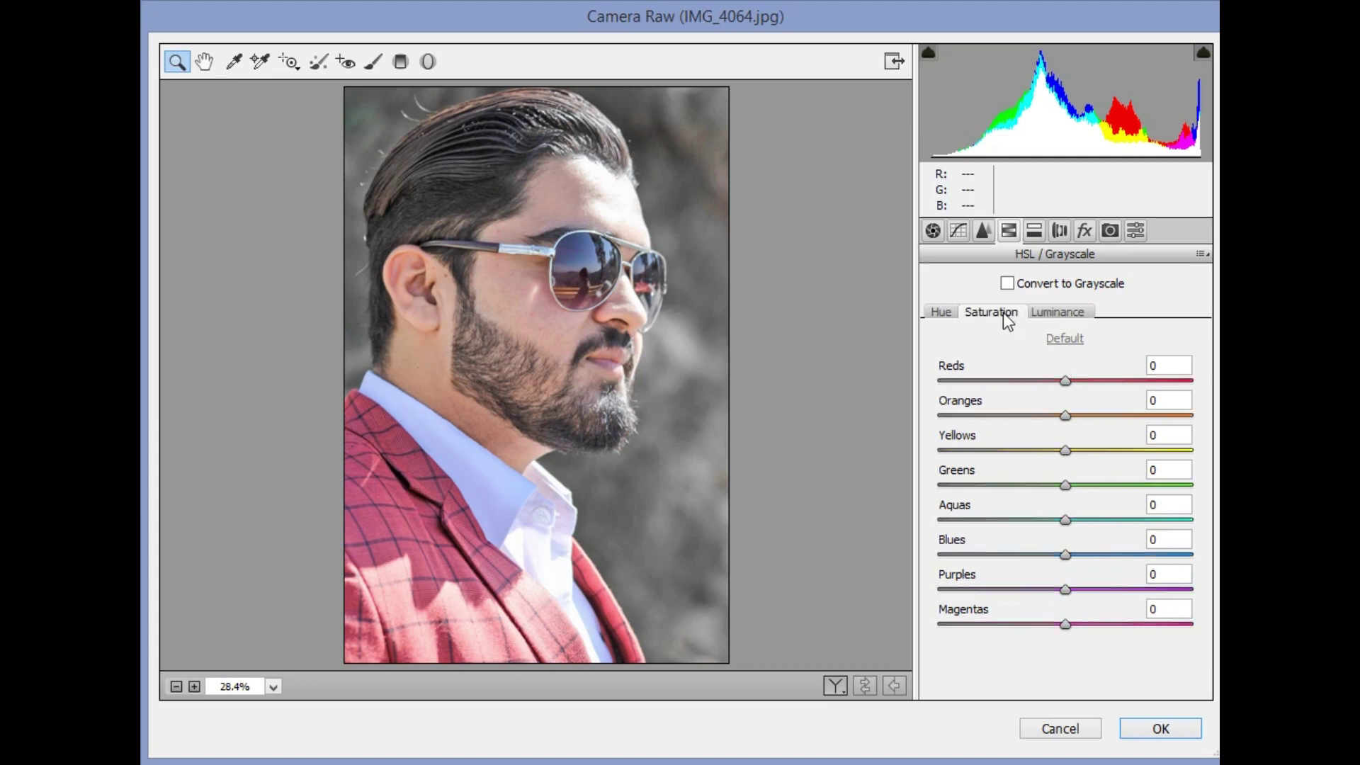
pyautogui.moveTo(1070, 381); pyautogui.dragTo(1204, 389)
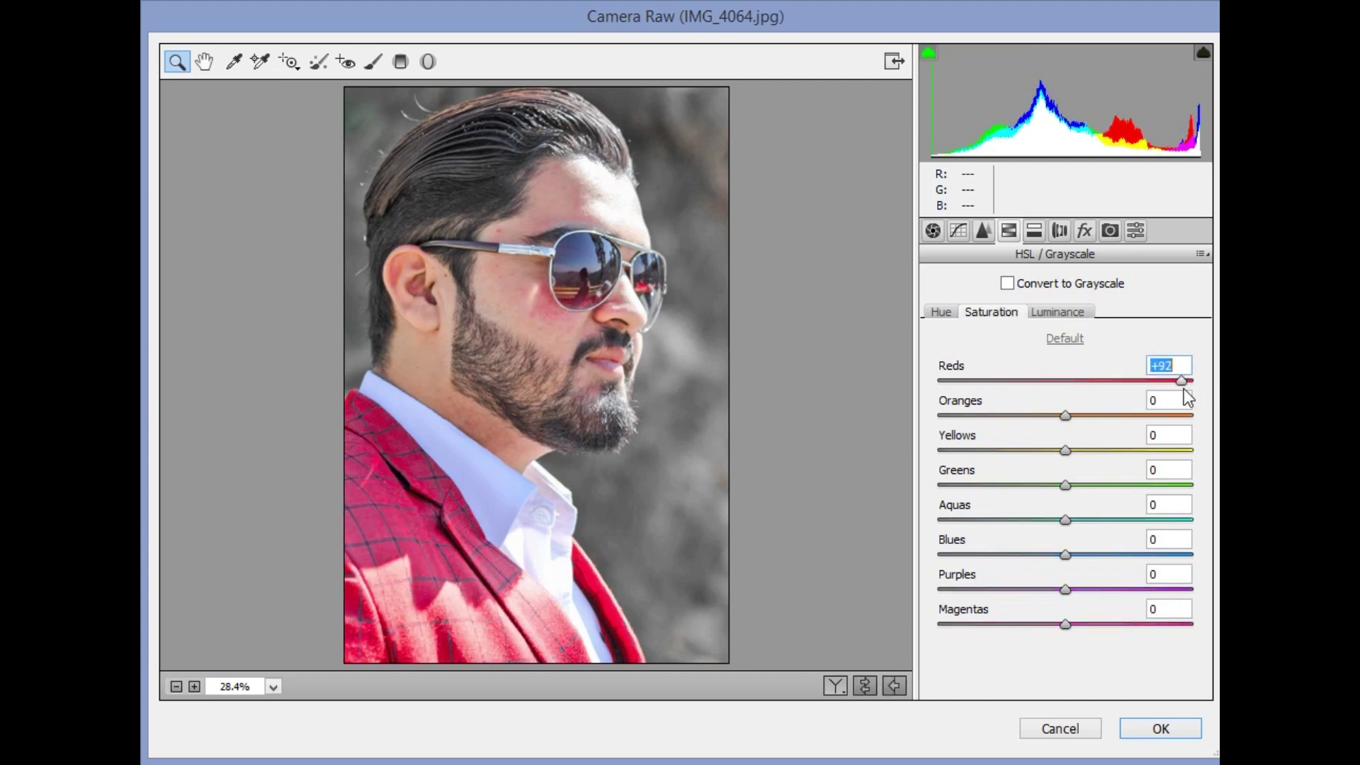
pyautogui.click(950, 315)
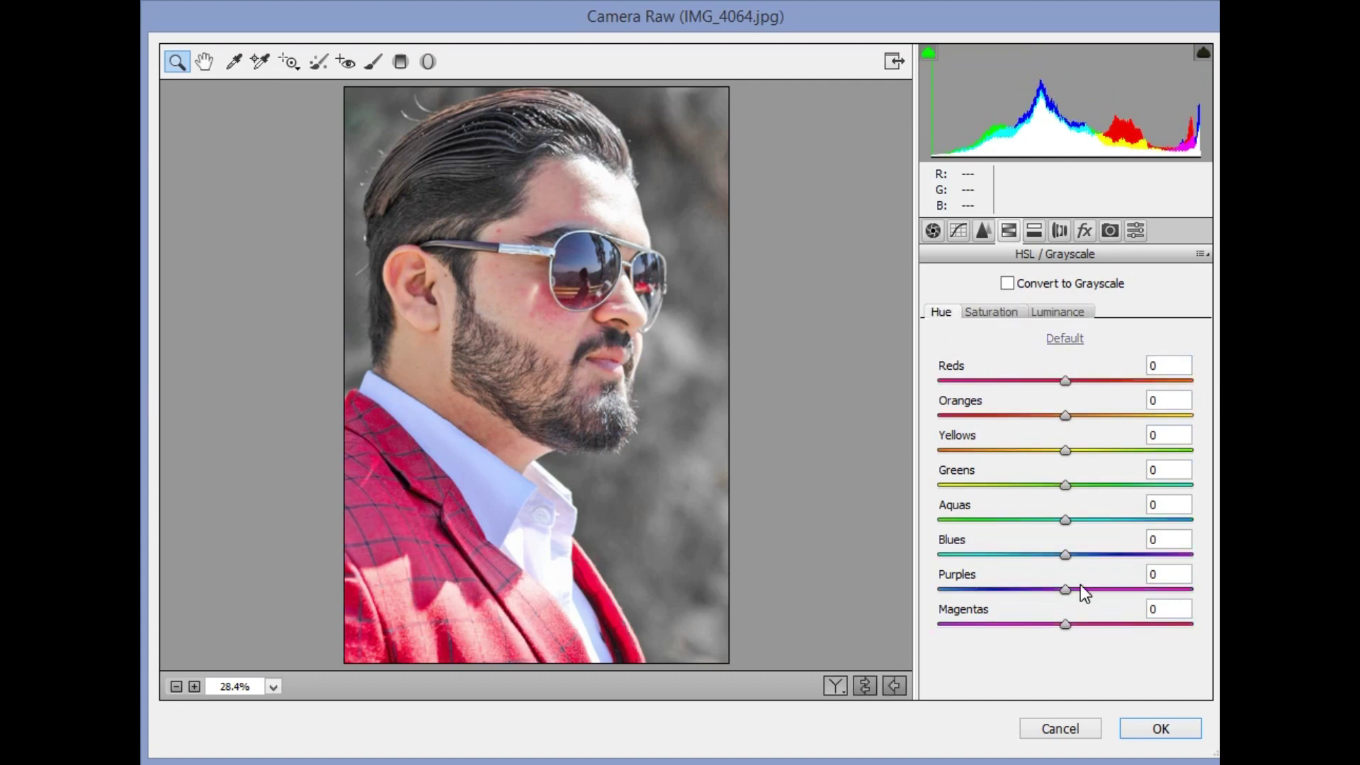
pyautogui.moveTo(1065, 590); pyautogui.dragTo(1090, 590)
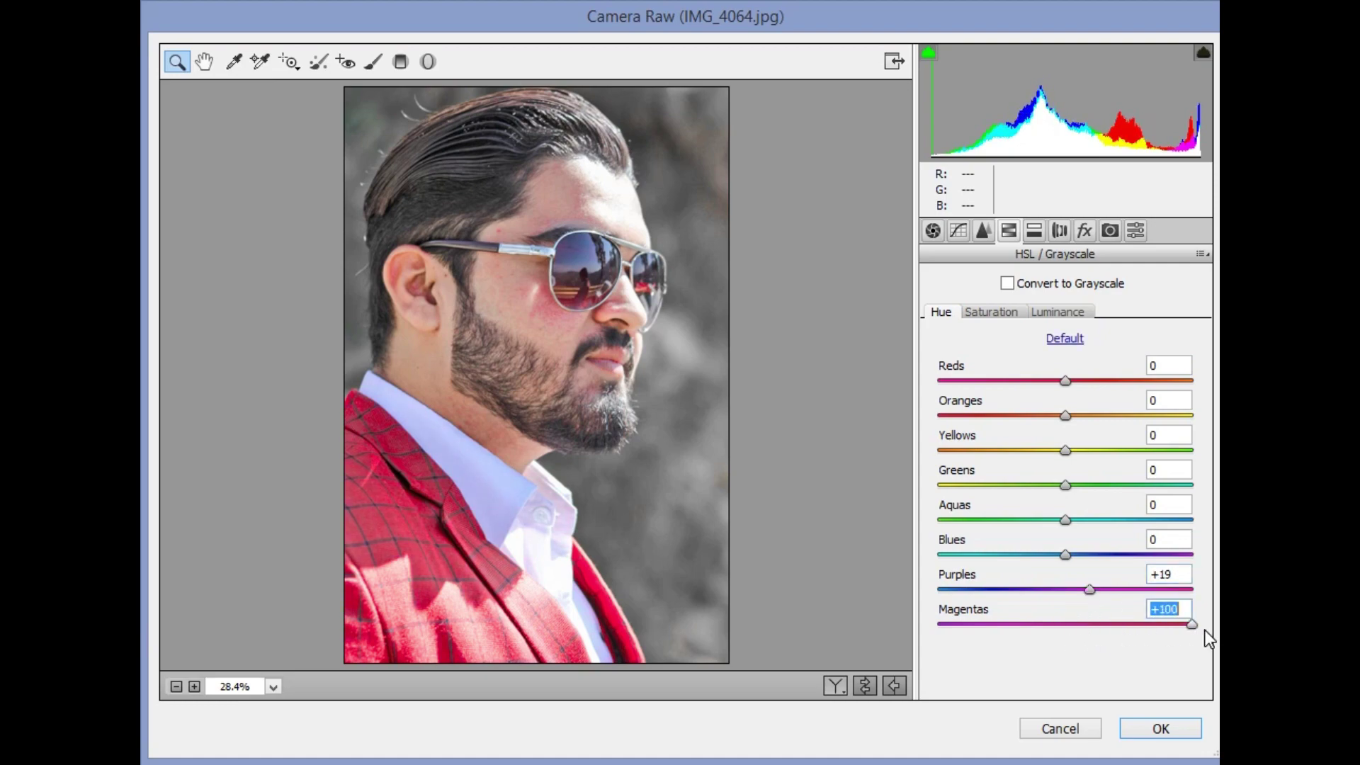
pyautogui.click(1170, 730)
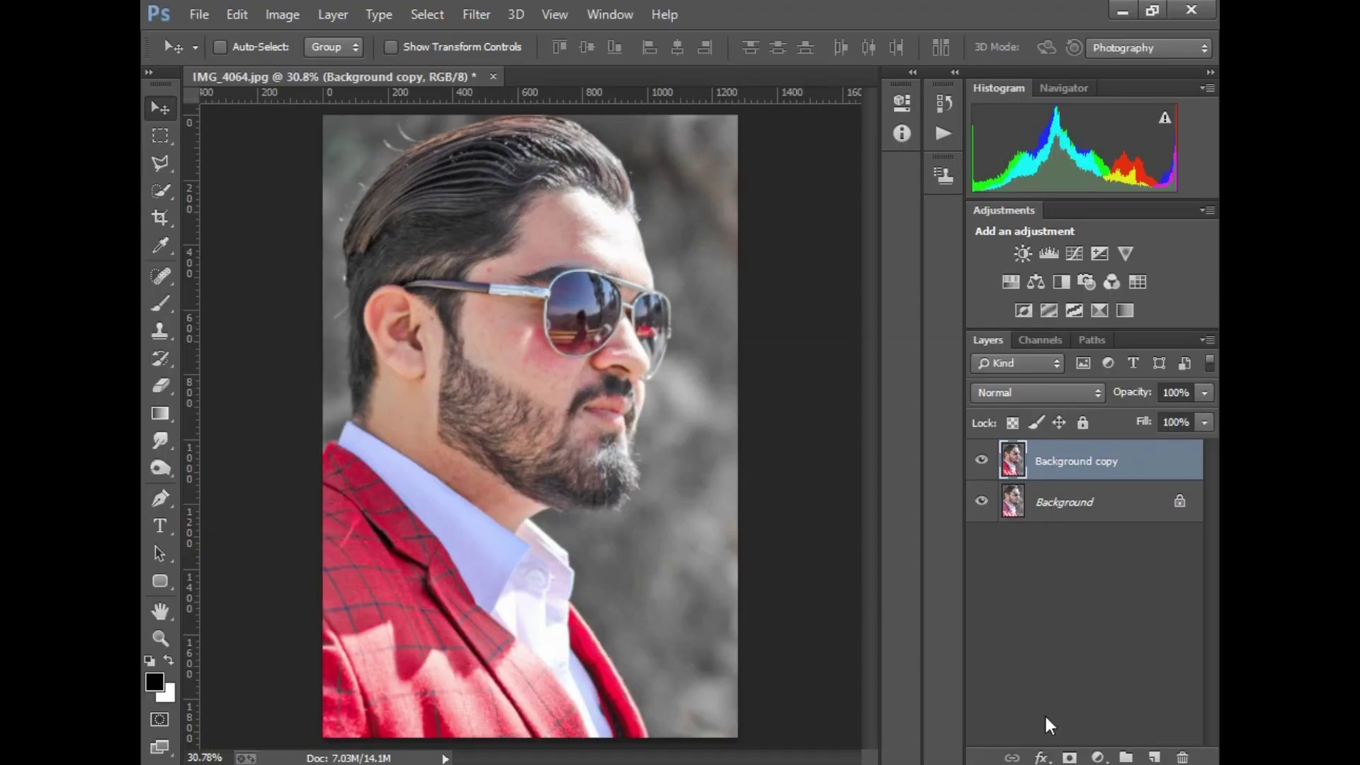
# Mask the face out of Background copy, merge it down, and zoom in on the cheek.
pyautogui.click(1070, 757)
pyautogui.click(162, 386)
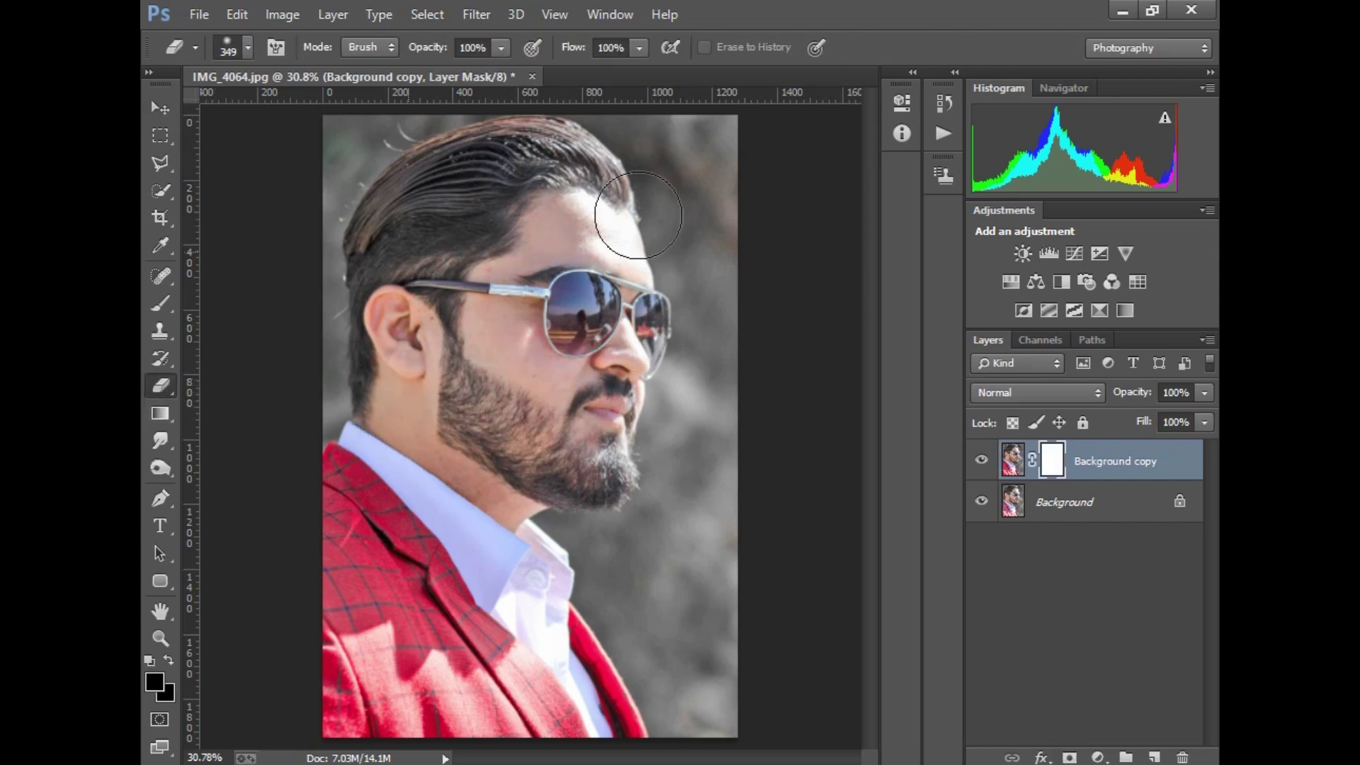
pyautogui.click(160, 299)
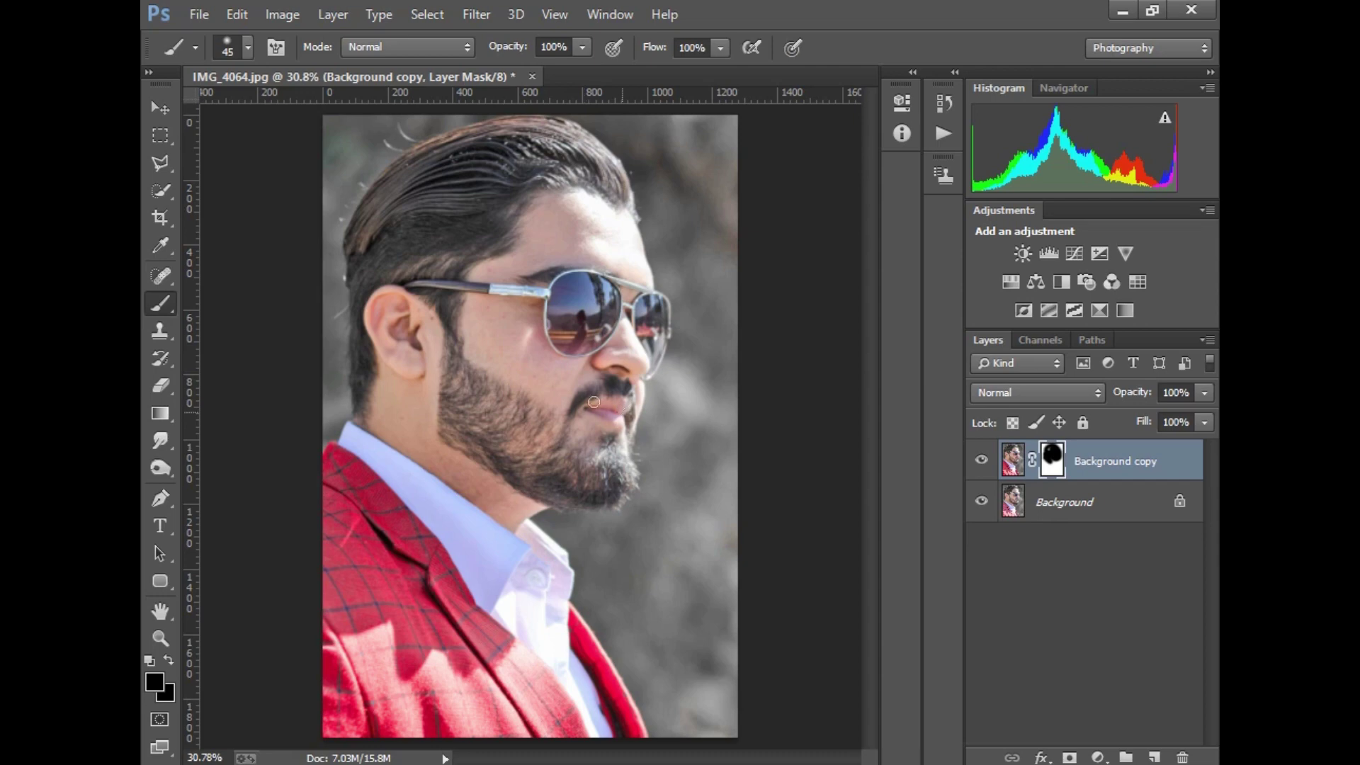
pyautogui.click(1207, 340)
pyautogui.click(1077, 457)
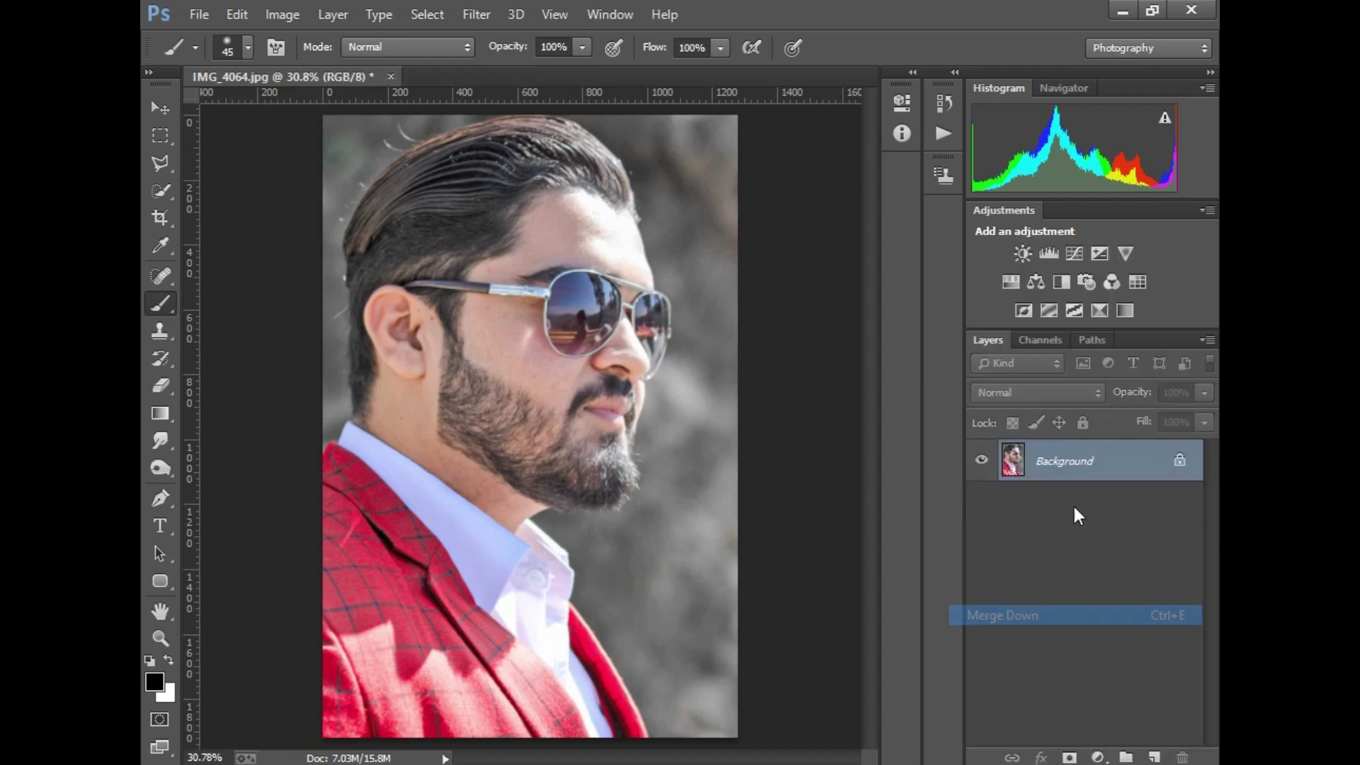
pyautogui.click(160, 636)
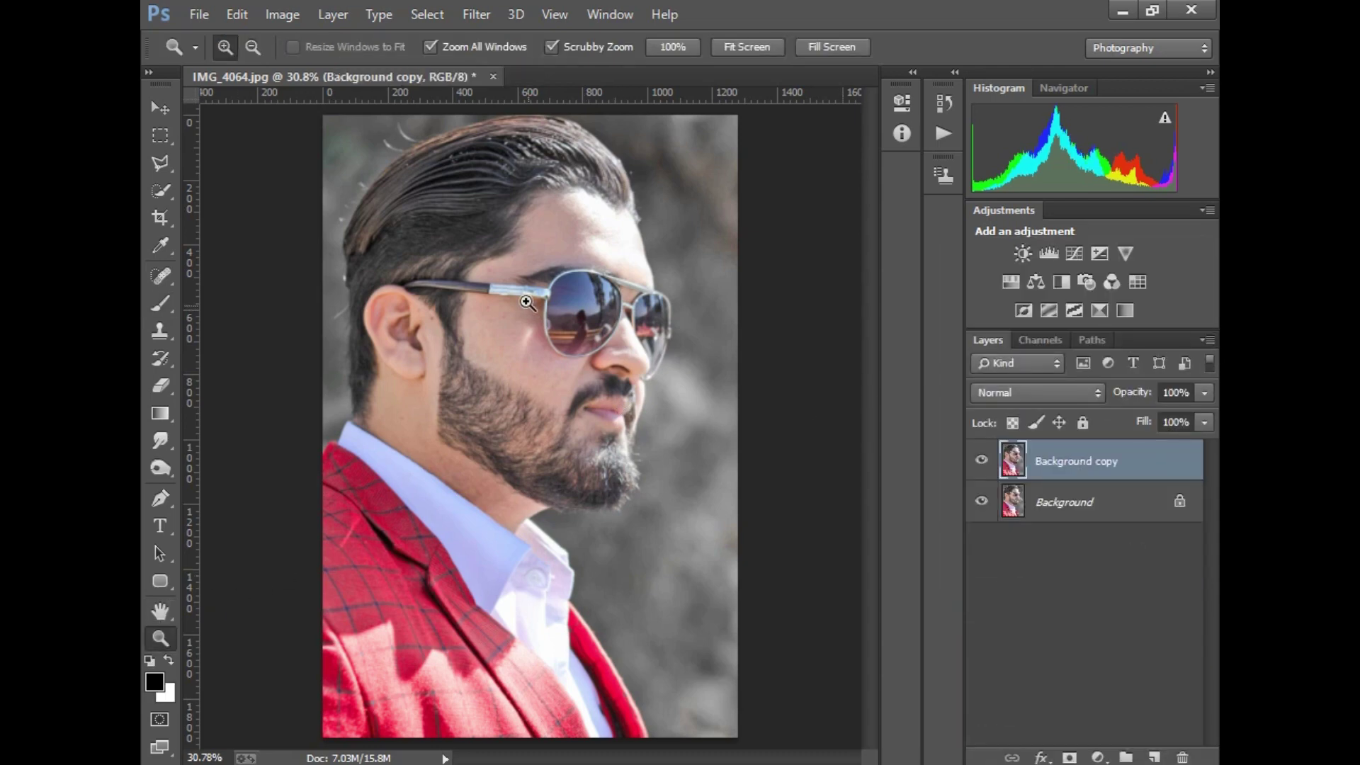
pyautogui.click(527, 311)
# Set a 135 px Smudge brush and smooth the skin on the cheek.
pyautogui.click(160, 441)
pyautogui.rightClick(340, 434)
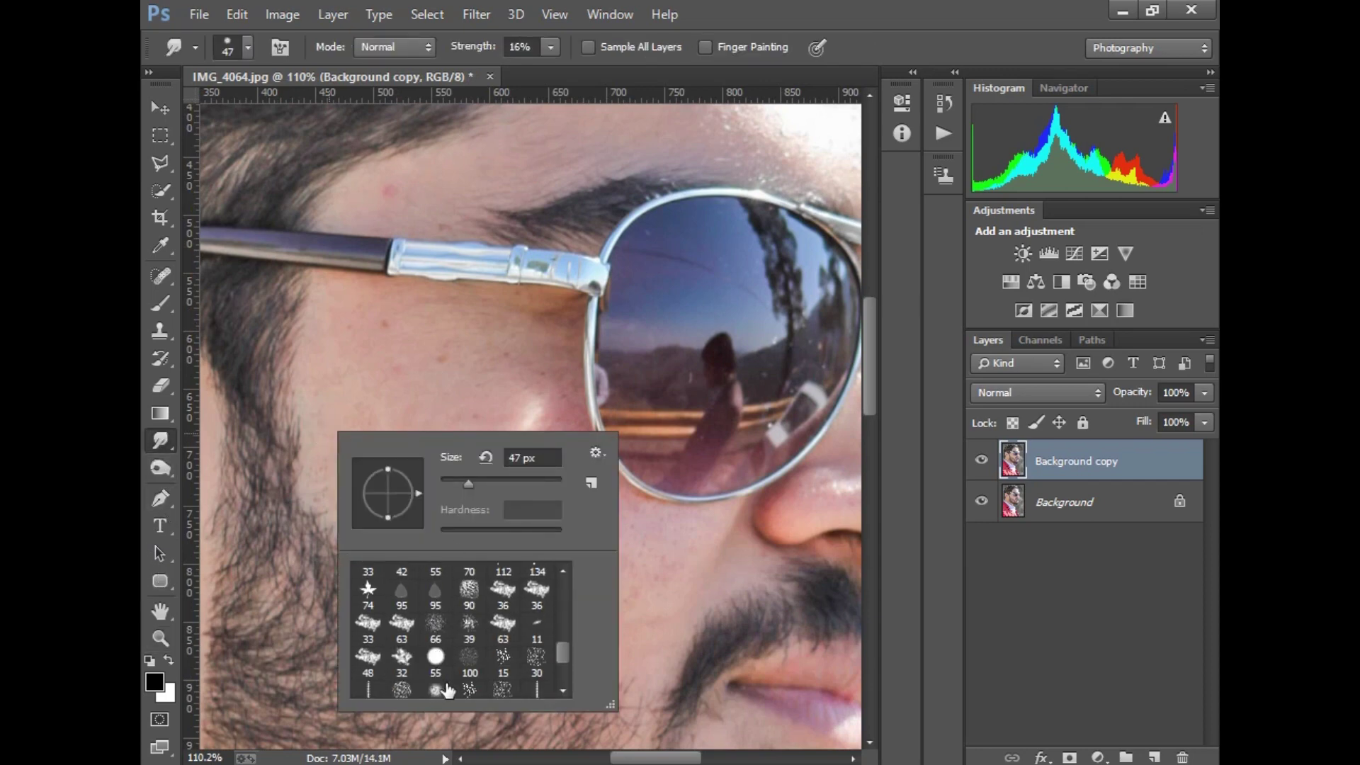
pyautogui.scroll(-3, 446, 680)
pyautogui.click(432, 617)
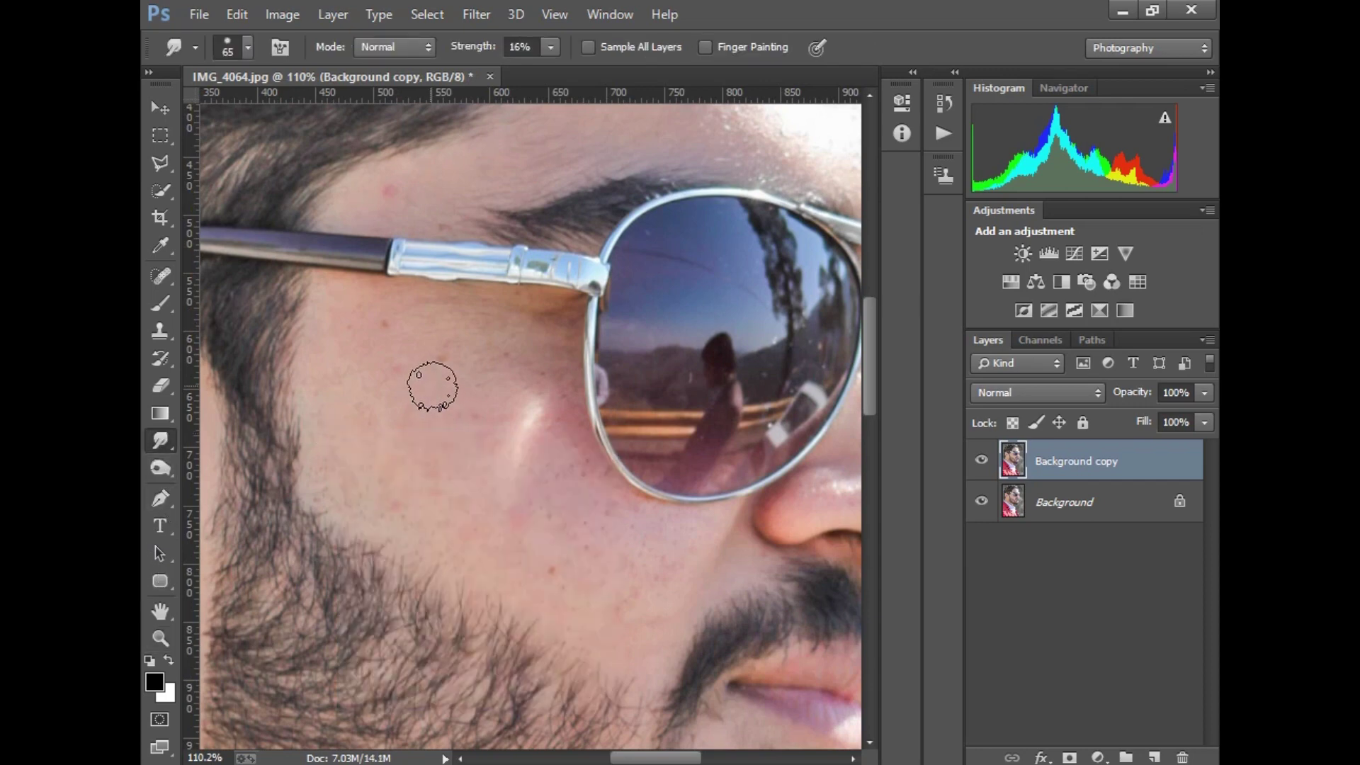
pyautogui.rightClick(396, 366)
pyautogui.write('135')
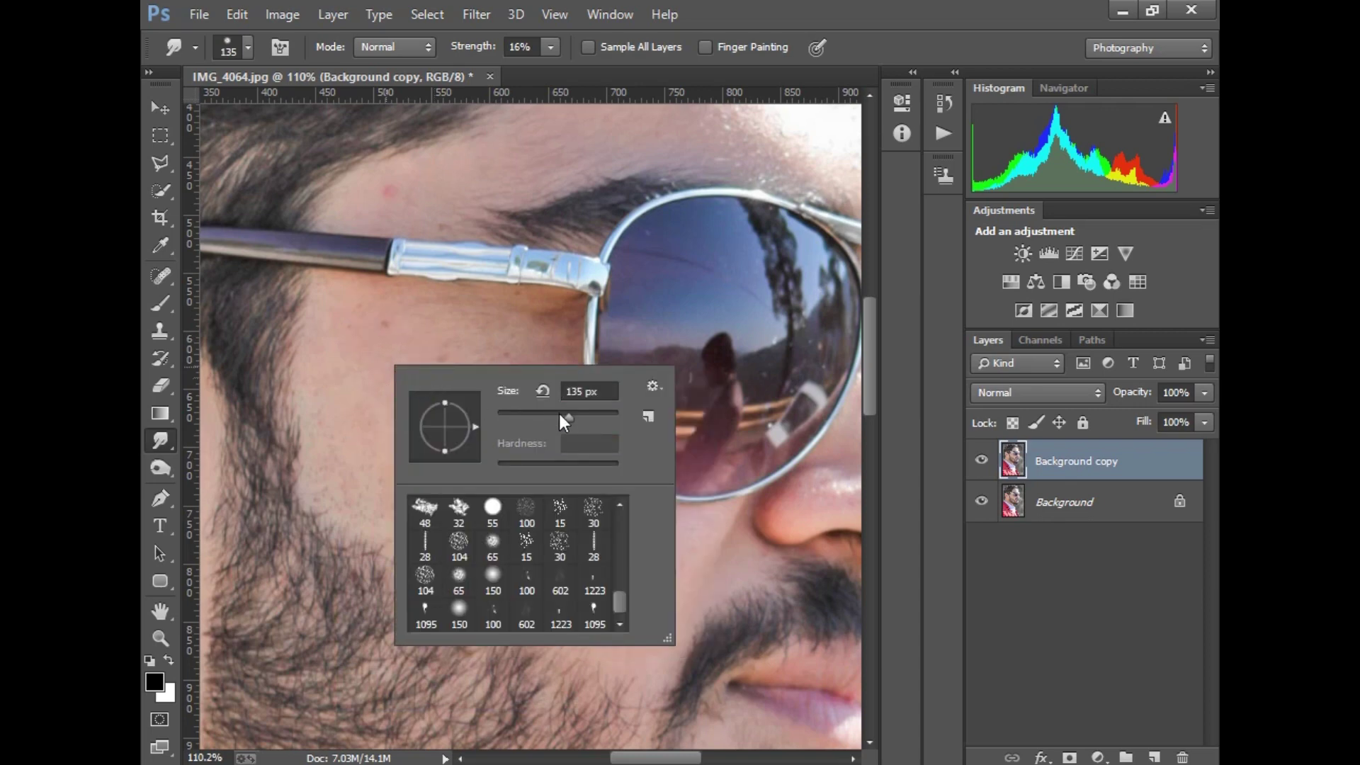
pyautogui.press('Return')
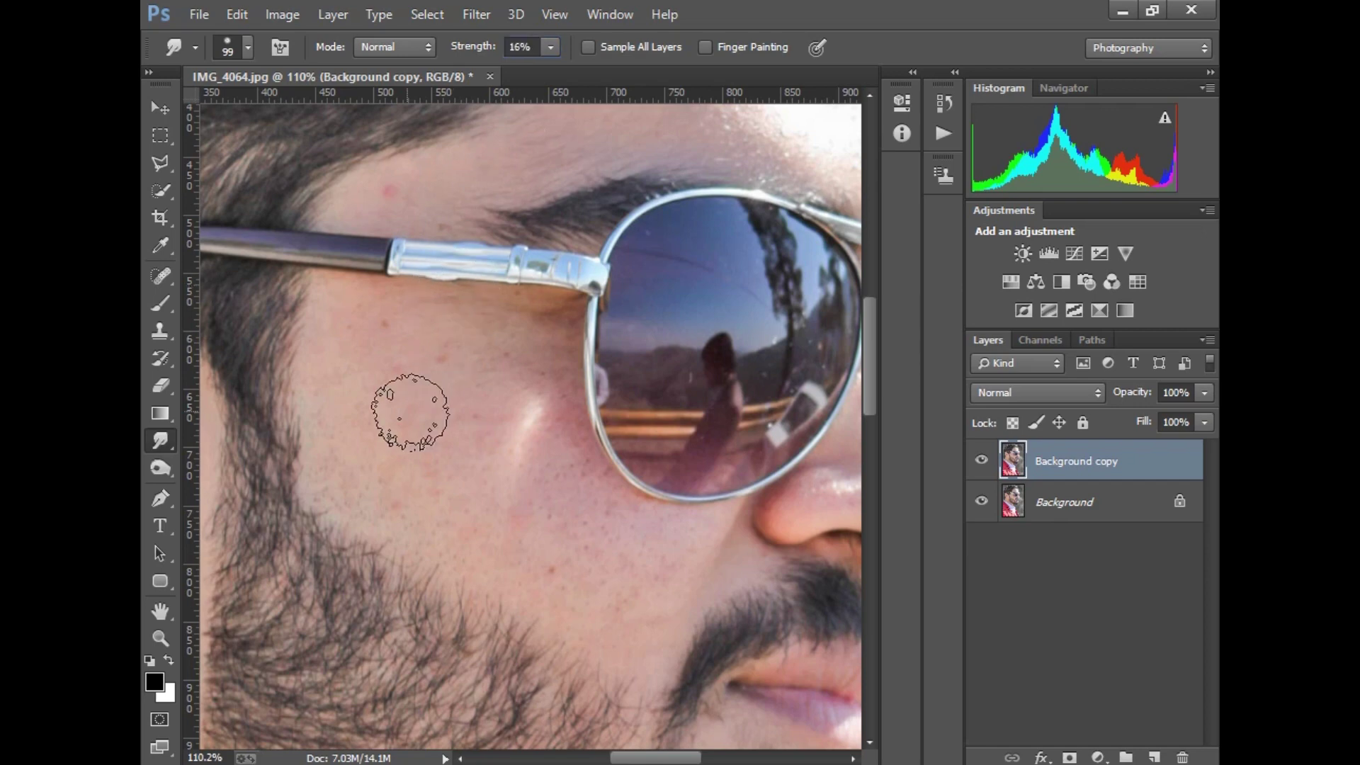
pyautogui.moveTo(410, 404)
pyautogui.mouseDown()
pyautogui.moveTo(365, 334)
pyautogui.moveTo(404, 383)
pyautogui.moveTo(483, 386)
pyautogui.moveTo(510, 443)
pyautogui.moveTo(444, 425)
pyautogui.moveTo(589, 623)
pyautogui.moveTo(596, 555)
pyautogui.mouseUp()
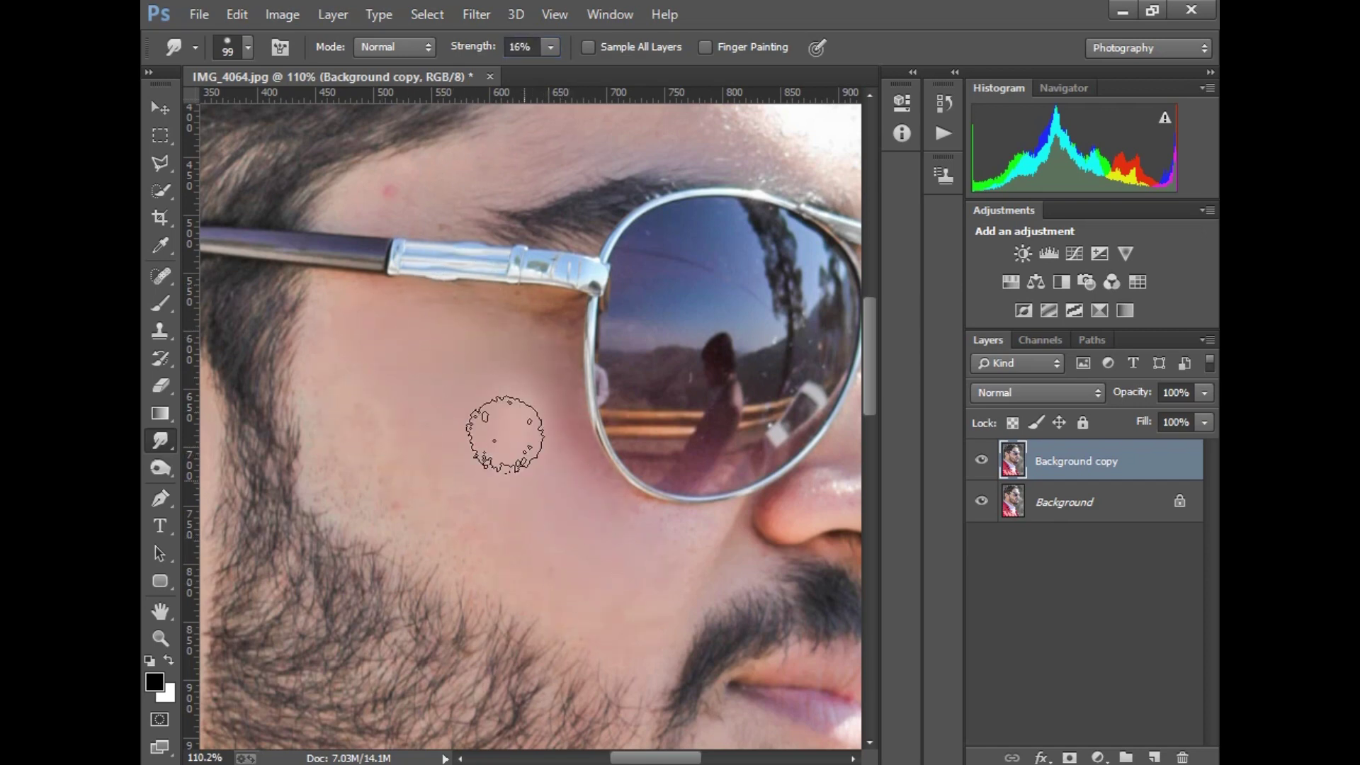
# Blend the cheek toward the chin and smooth the forehead and its red spot.
pyautogui.rightClick(608, 423)
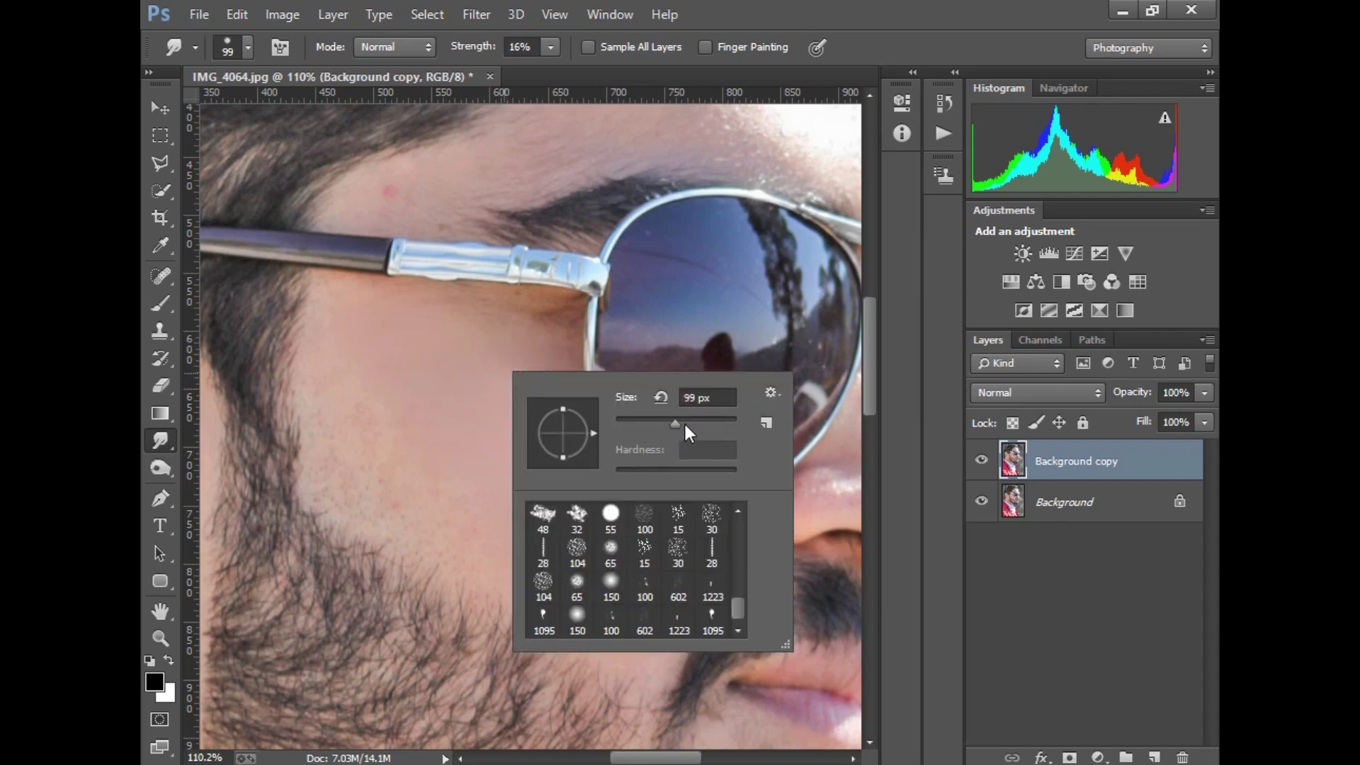
pyautogui.press('Return')
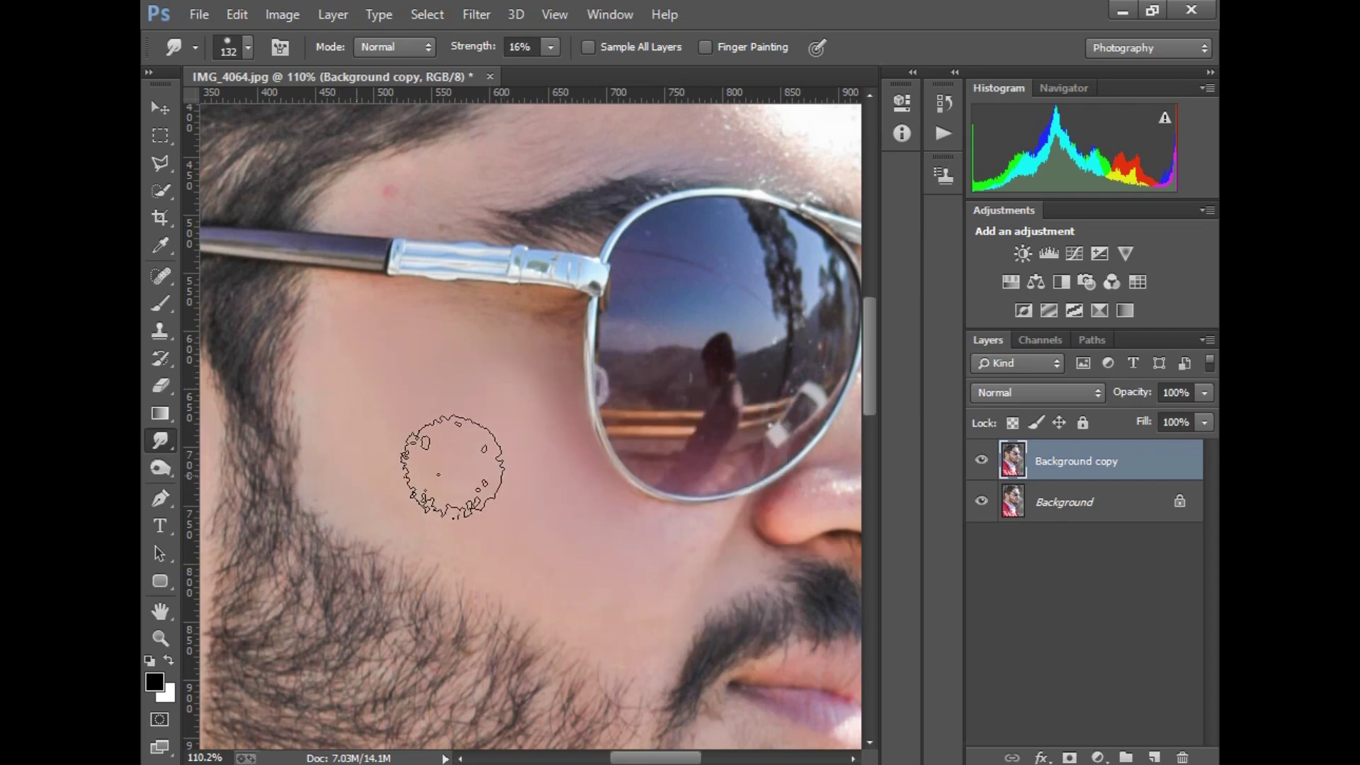
pyautogui.moveTo(615, 638)
pyautogui.mouseDown()
pyautogui.moveTo(668, 546)
pyautogui.moveTo(616, 593)
pyautogui.moveTo(585, 592)
pyautogui.mouseUp()
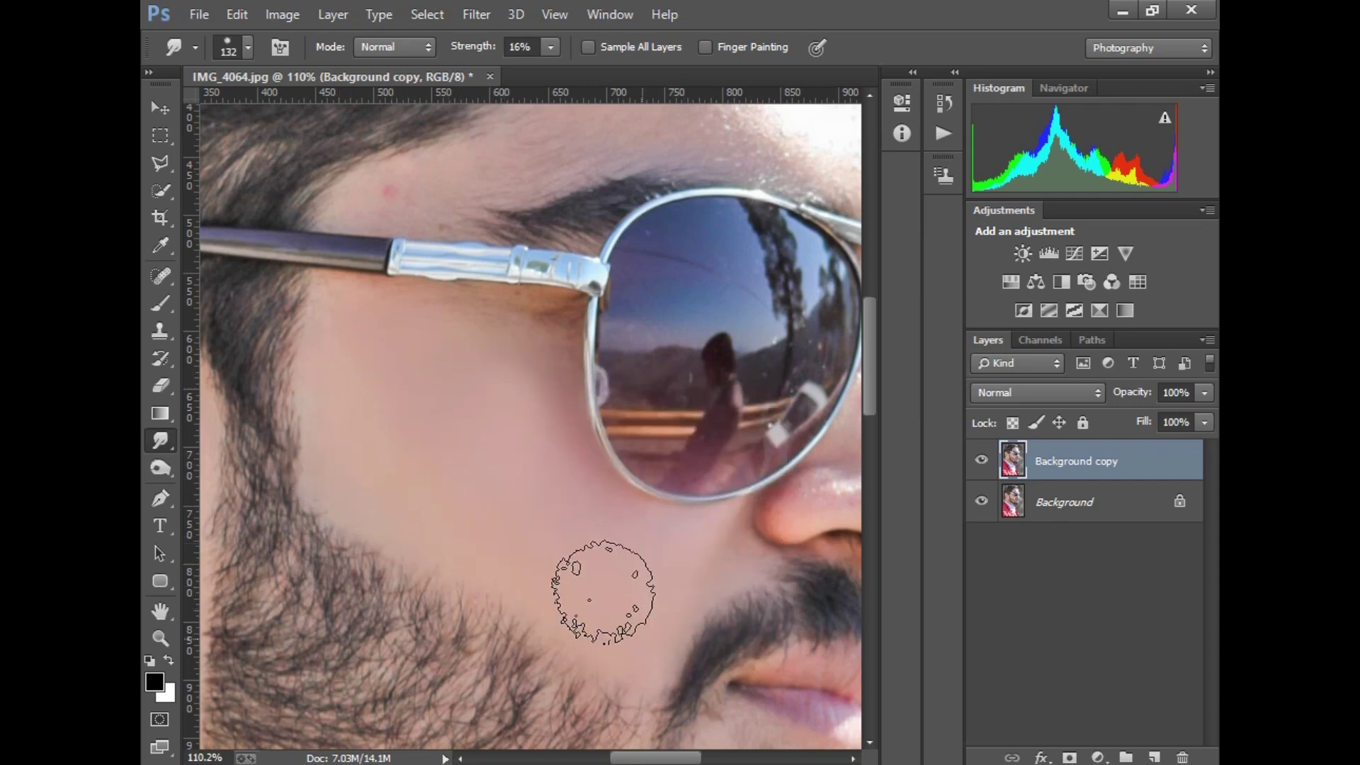
pyautogui.hscroll(5, 531, 425)
pyautogui.scroll(3, 698, 379)
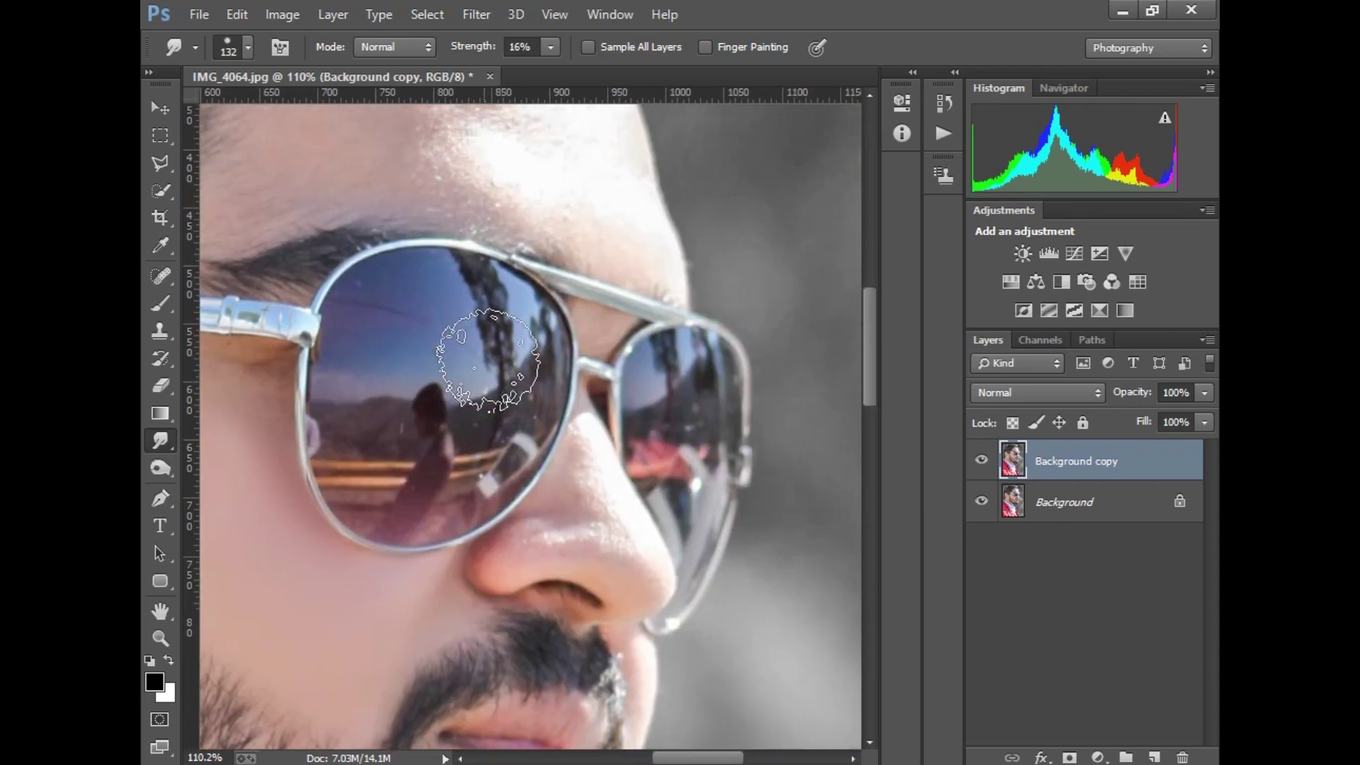
pyautogui.scroll(3, 561, 668)
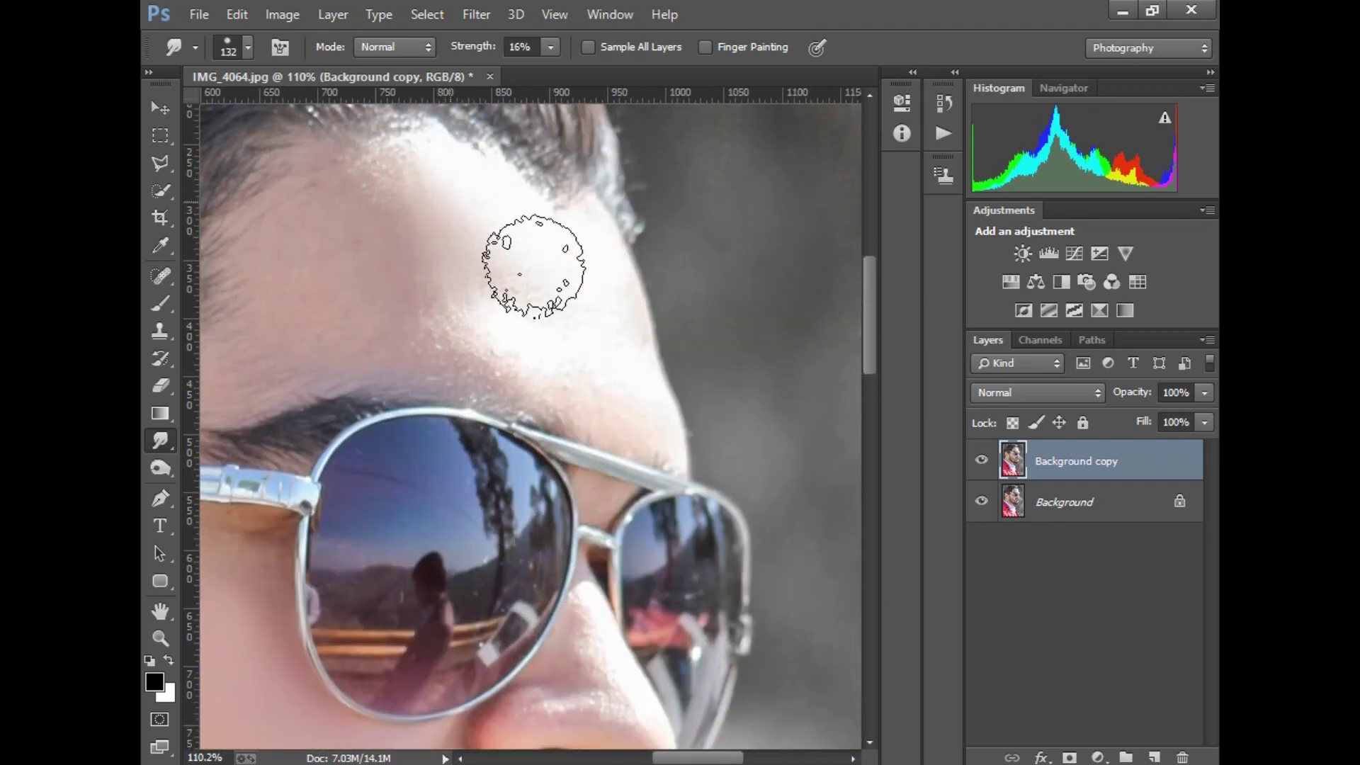
pyautogui.moveTo(523, 278)
pyautogui.mouseDown()
pyautogui.moveTo(431, 318)
pyautogui.moveTo(325, 267)
pyautogui.moveTo(426, 206)
pyautogui.moveTo(582, 287)
pyautogui.mouseUp()
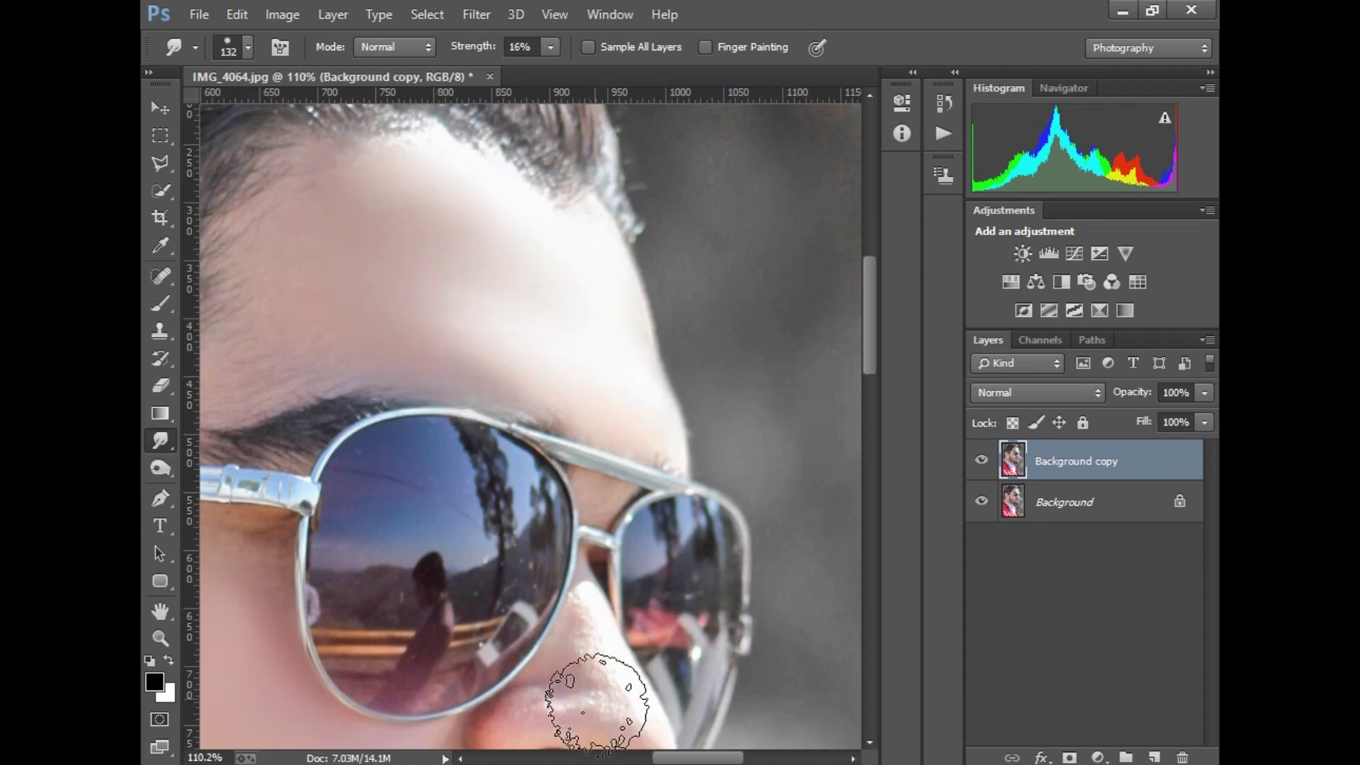
pyautogui.moveTo(669, 758); pyautogui.dragTo(641, 758)
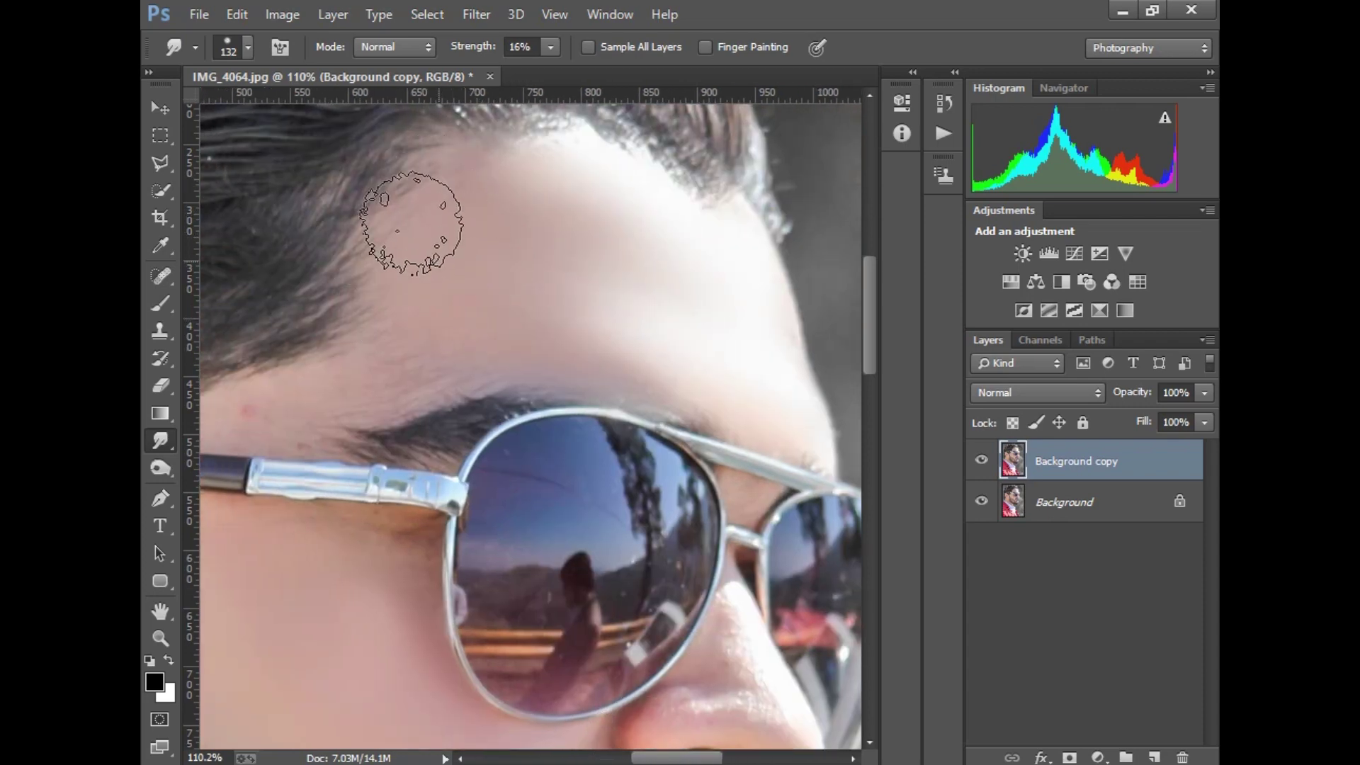
pyautogui.moveTo(397, 367)
pyautogui.mouseDown()
pyautogui.moveTo(304, 388)
pyautogui.moveTo(385, 336)
pyautogui.moveTo(513, 294)
pyautogui.mouseUp()
pyautogui.rightClick(521, 296)
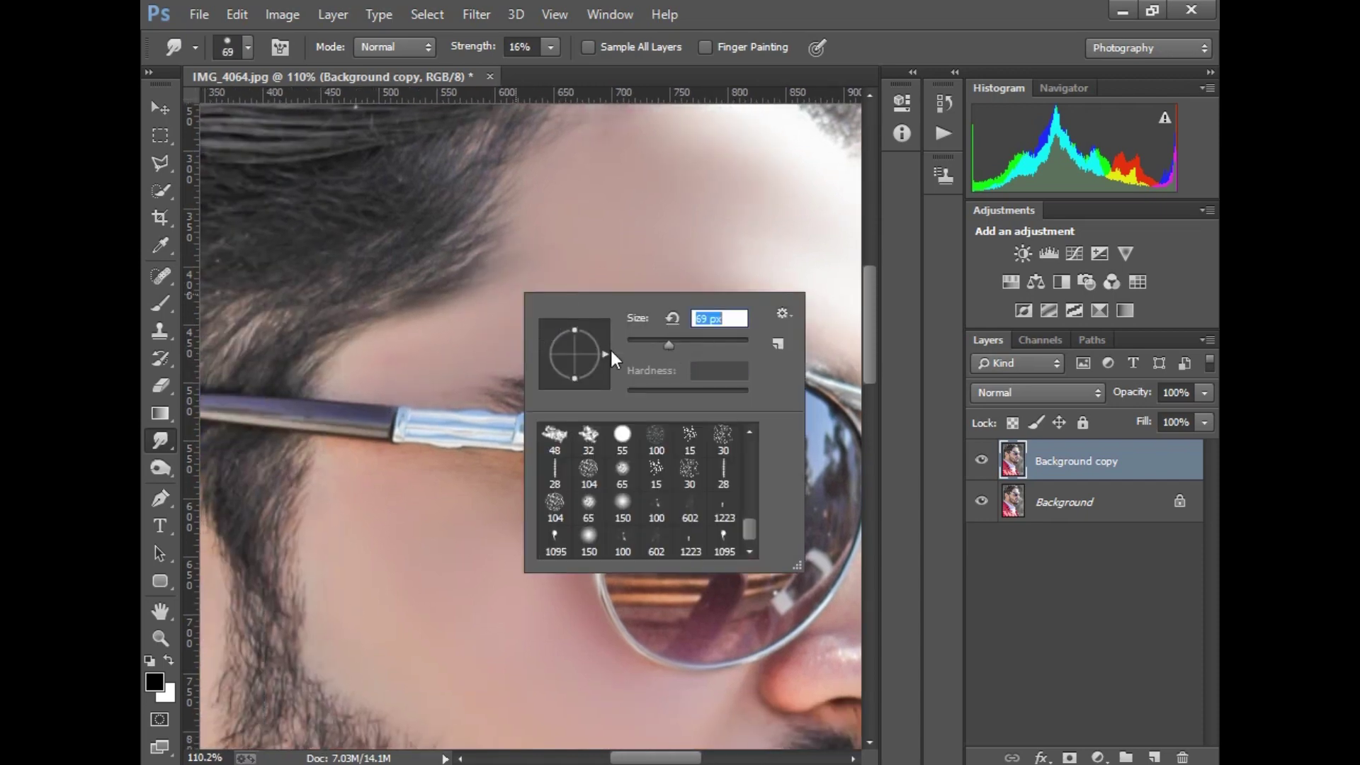
pyautogui.click(339, 377)
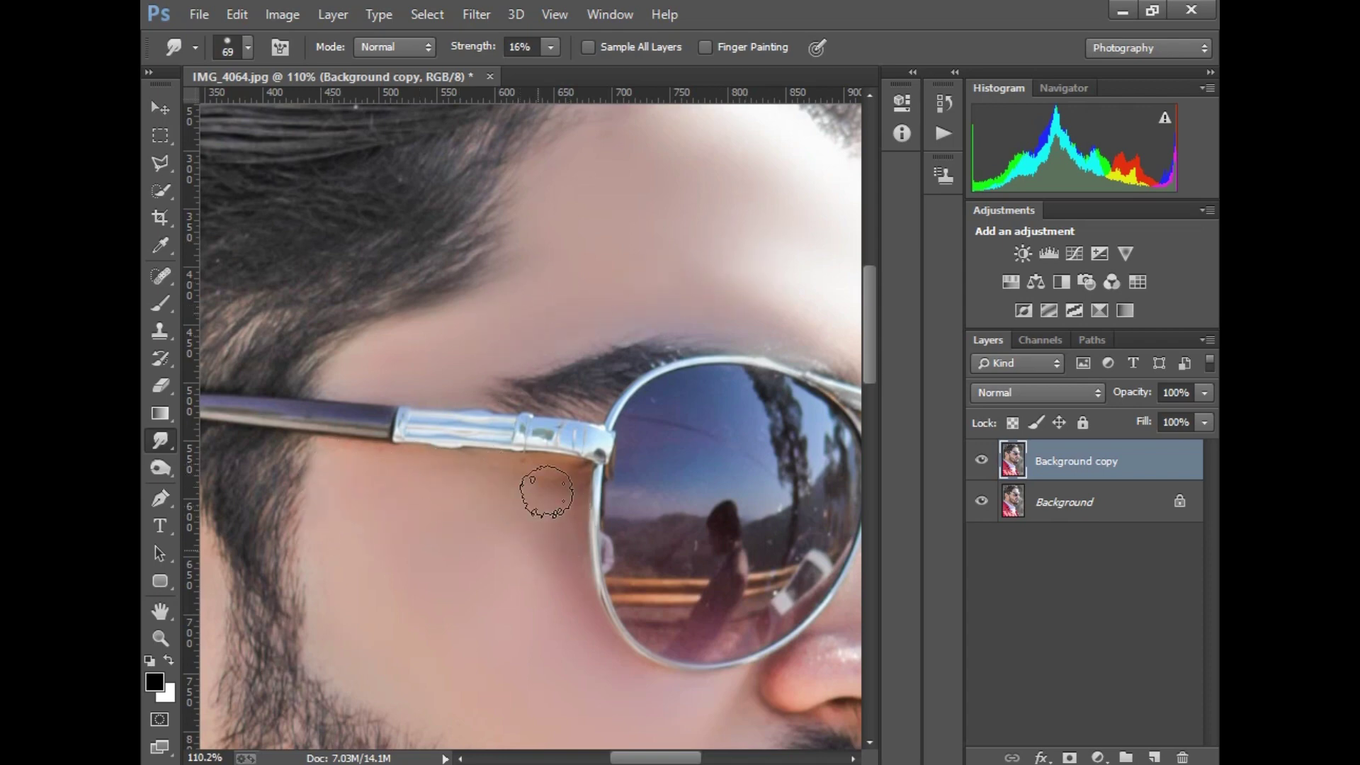
# Smooth the nose highlight and neck skin with a 100 px brush, then fit on screen.
pyautogui.moveTo(546, 492); pyautogui.dragTo(505, 427)
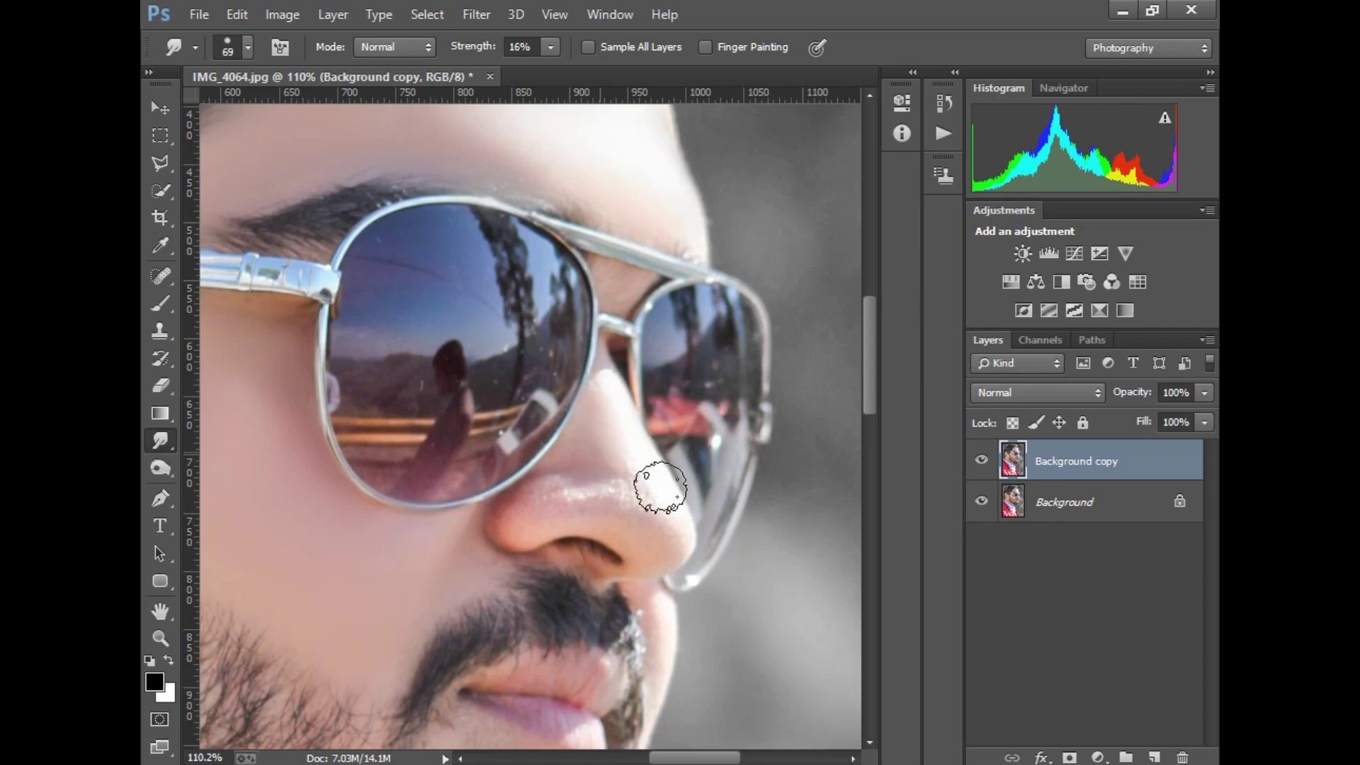
pyautogui.moveTo(656, 515)
pyautogui.mouseDown()
pyautogui.moveTo(578, 484)
pyautogui.moveTo(440, 495)
pyautogui.mouseUp()
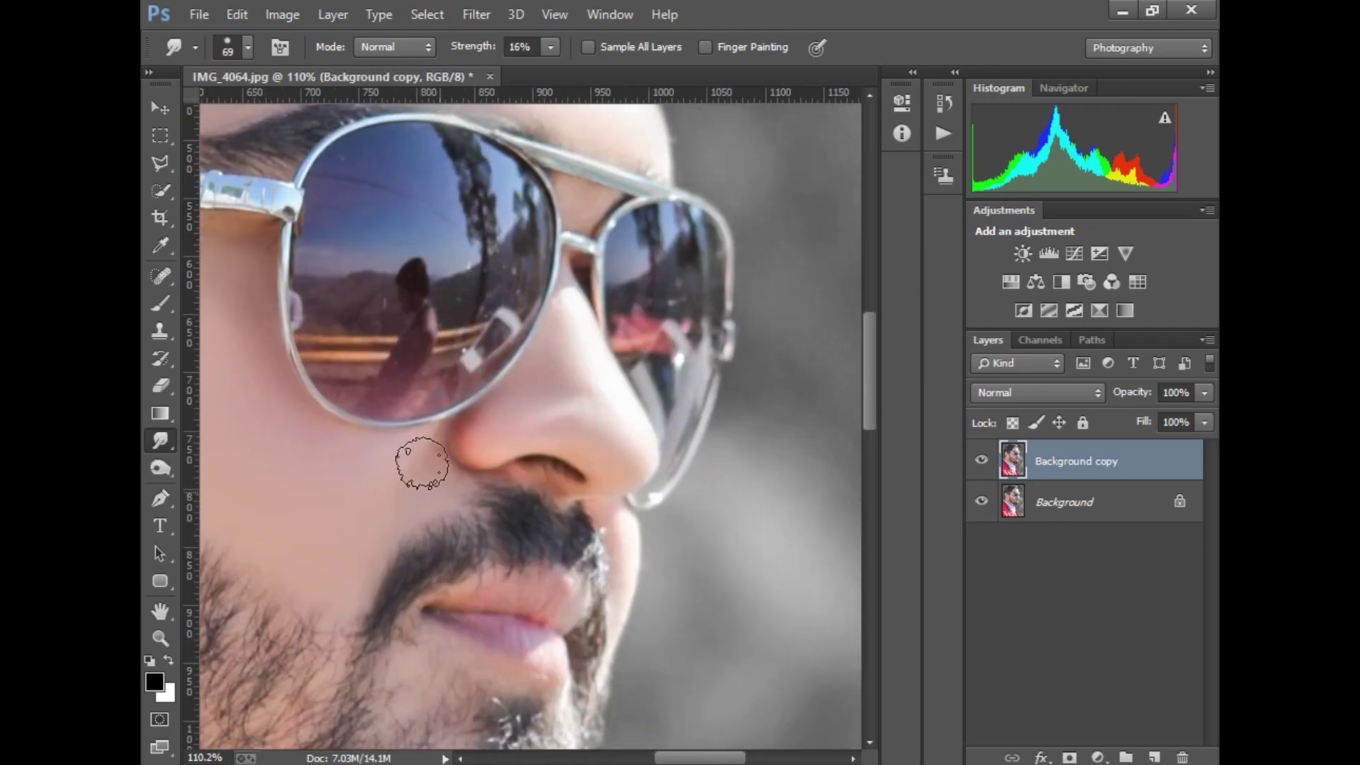
pyautogui.moveTo(491, 610); pyautogui.dragTo(371, 487)
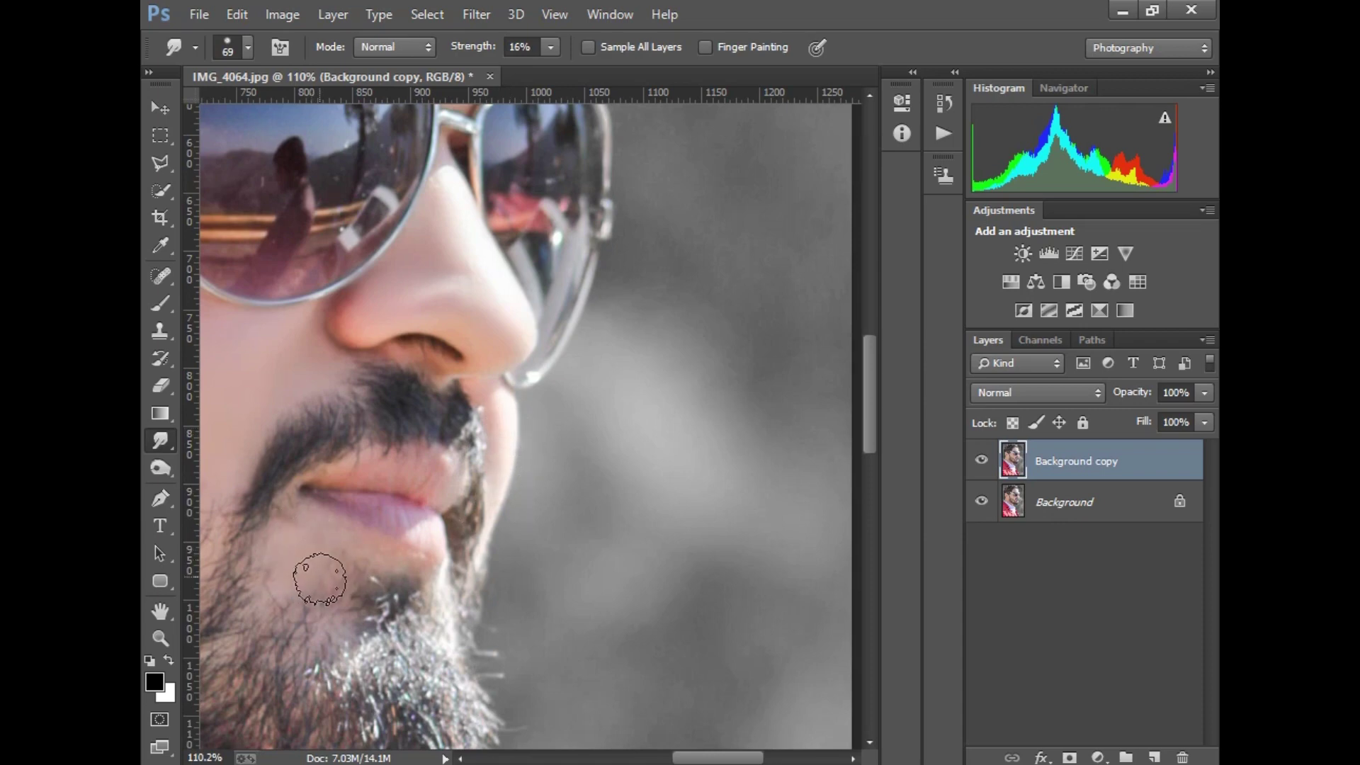
pyautogui.moveTo(381, 510); pyautogui.dragTo(607, 631)
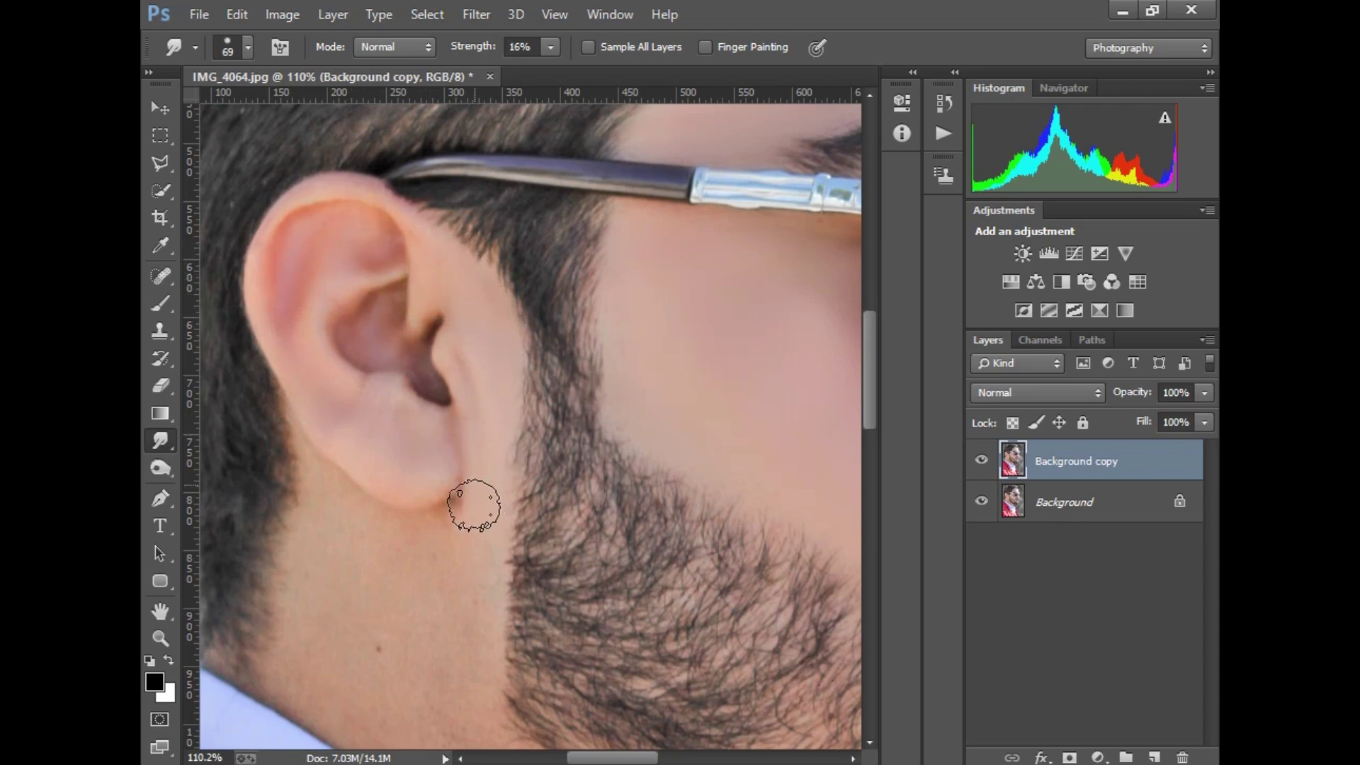
pyautogui.press(']')
pyautogui.press(']')
pyautogui.press(']')
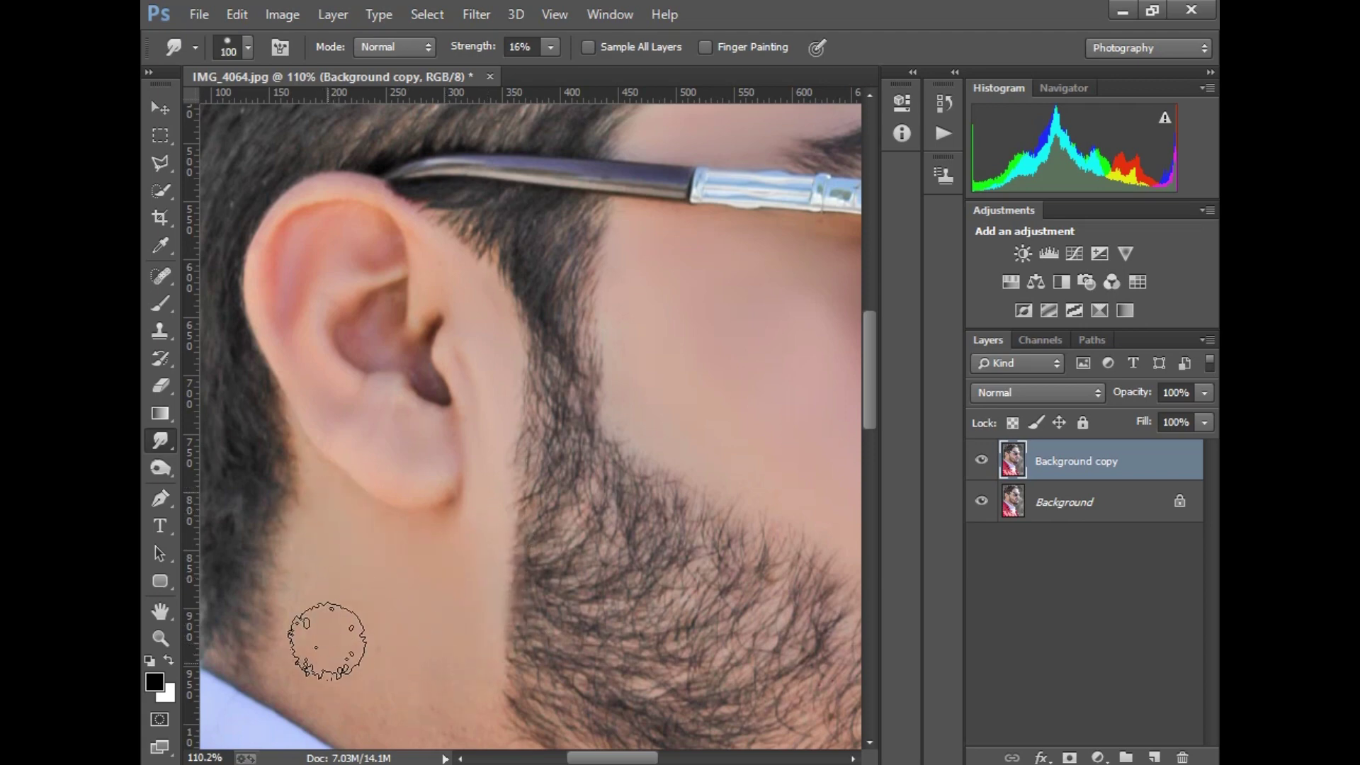
pyautogui.moveTo(418, 641); pyautogui.dragTo(364, 440)
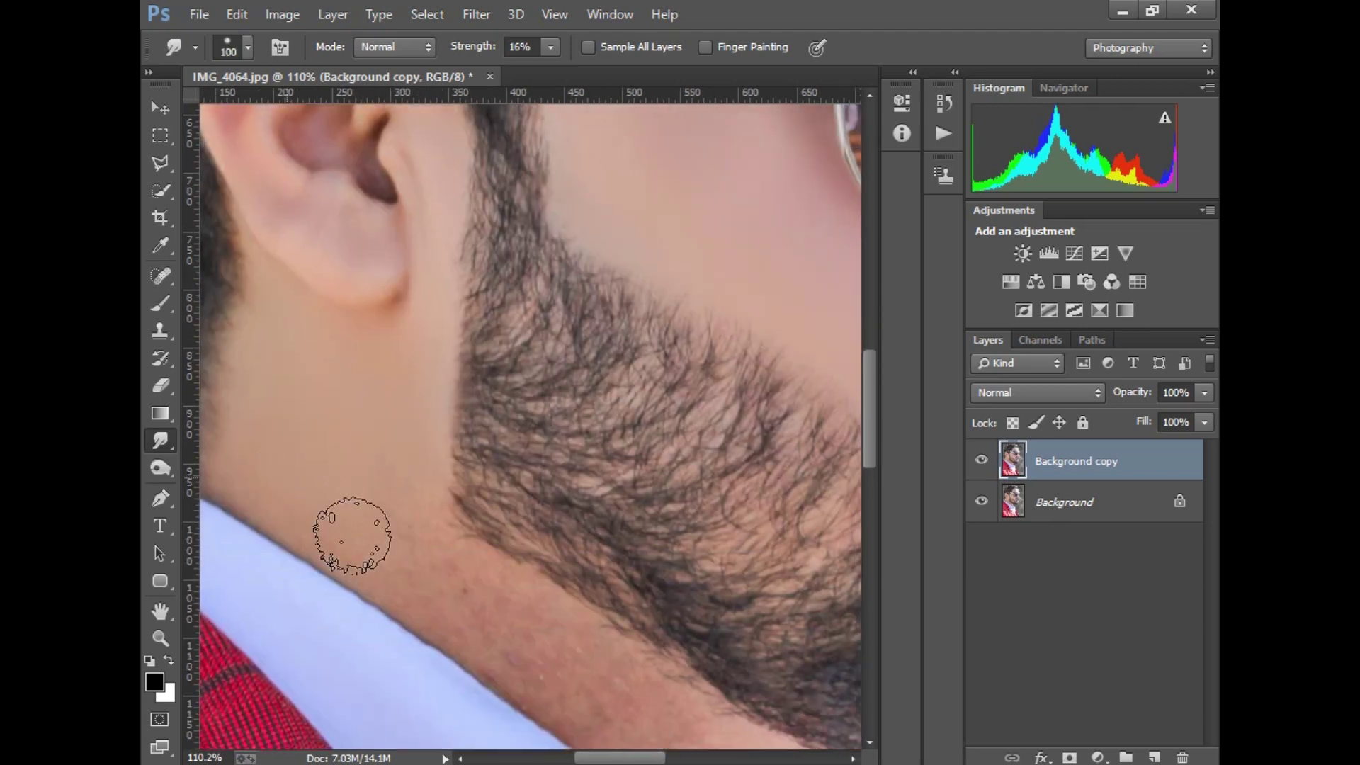
pyautogui.moveTo(440, 586)
pyautogui.mouseDown()
pyautogui.moveTo(535, 632)
pyautogui.moveTo(432, 565)
pyautogui.moveTo(510, 667)
pyautogui.moveTo(562, 693)
pyautogui.moveTo(577, 674)
pyautogui.moveTo(629, 704)
pyautogui.moveTo(483, 614)
pyautogui.moveTo(345, 428)
pyautogui.mouseUp()
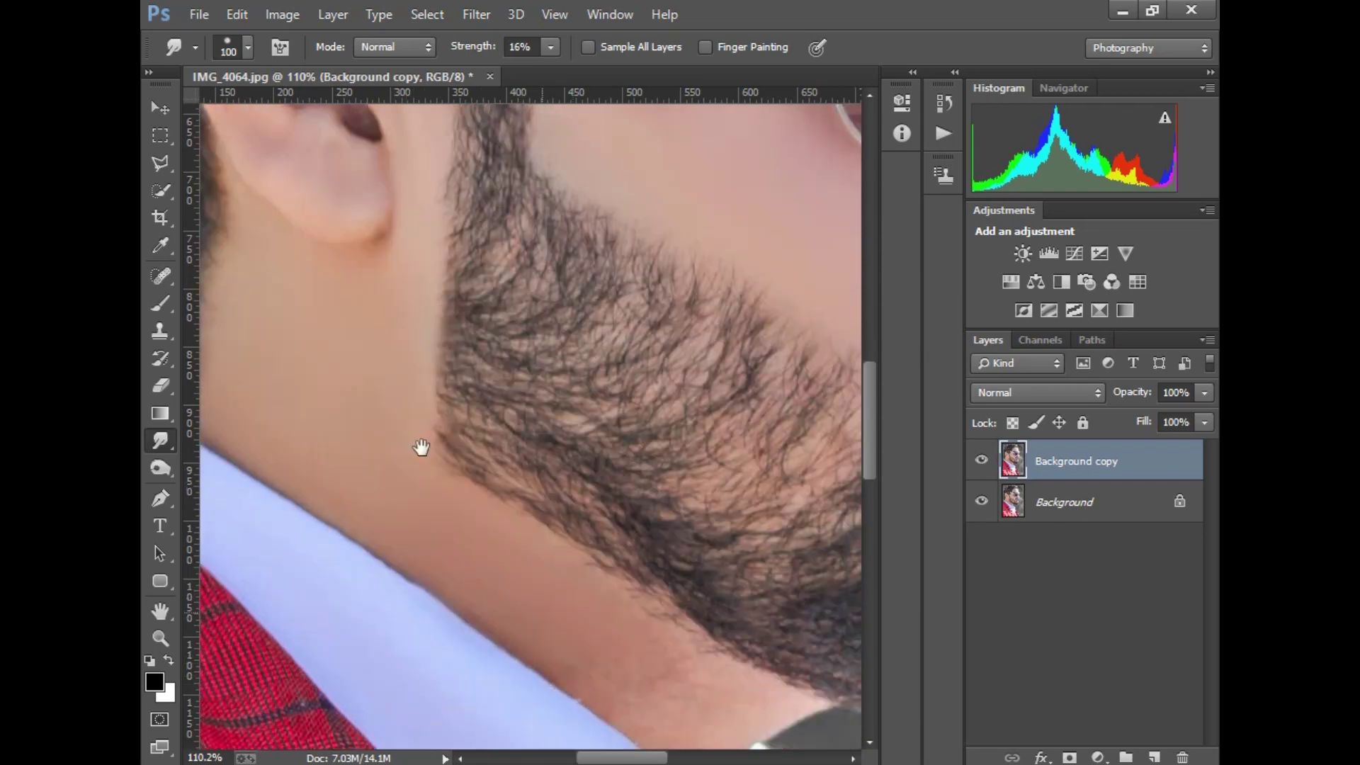
pyautogui.moveTo(566, 584)
pyautogui.mouseDown()
pyautogui.moveTo(607, 577)
pyautogui.moveTo(535, 534)
pyautogui.moveTo(555, 607)
pyautogui.moveTo(494, 512)
pyautogui.mouseUp()
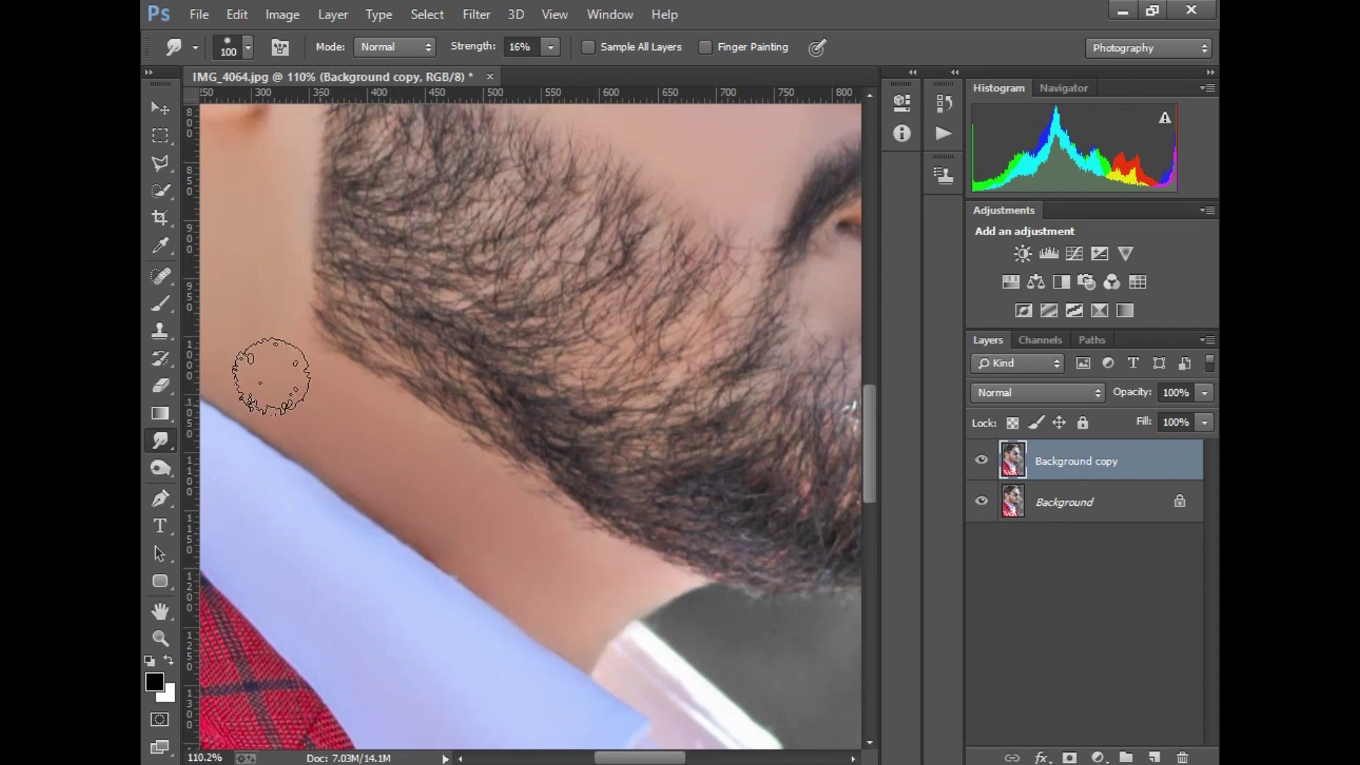
pyautogui.rightClick(289, 387)
pyautogui.click(312, 394)
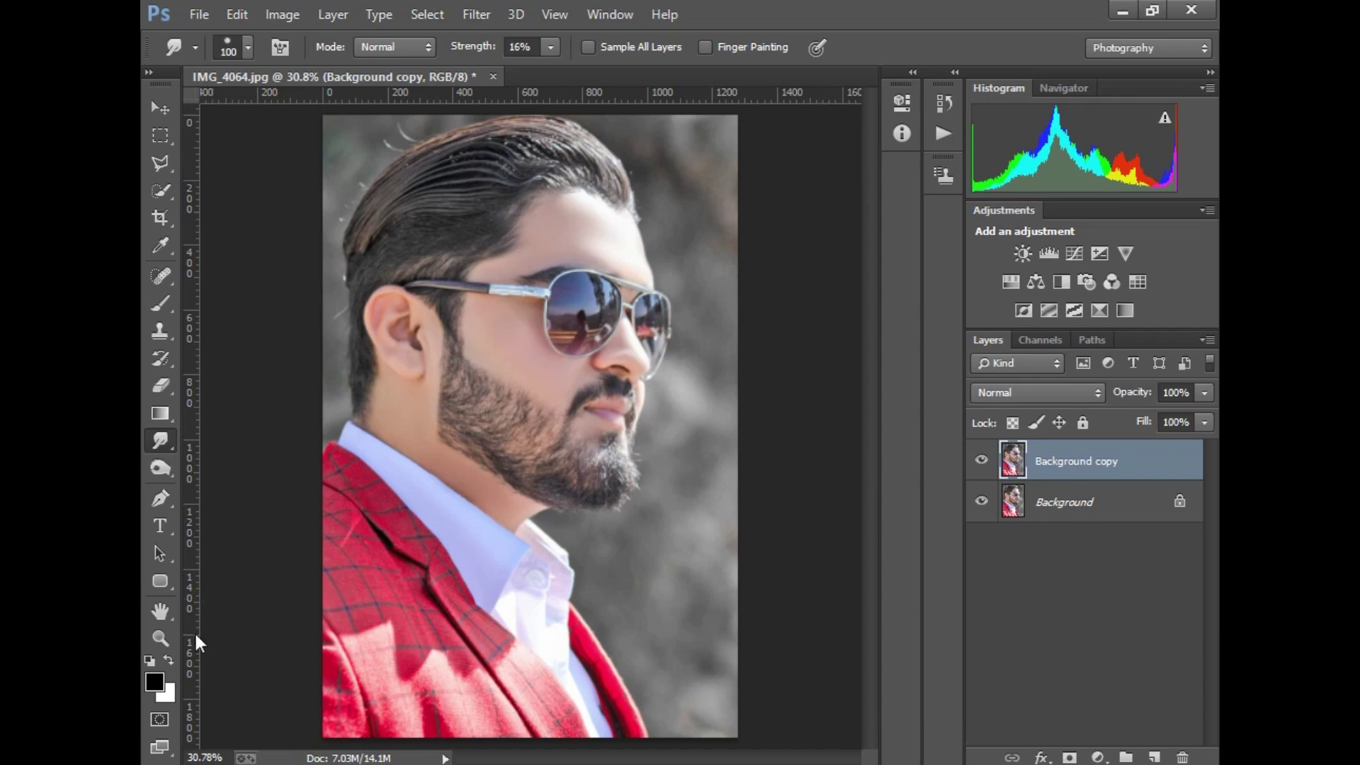
# Adjust the retouched copy's opacity and merge the layers into a single Background.
pyautogui.click(160, 638)
pyautogui.click(452, 403)
pyautogui.click(1206, 422)
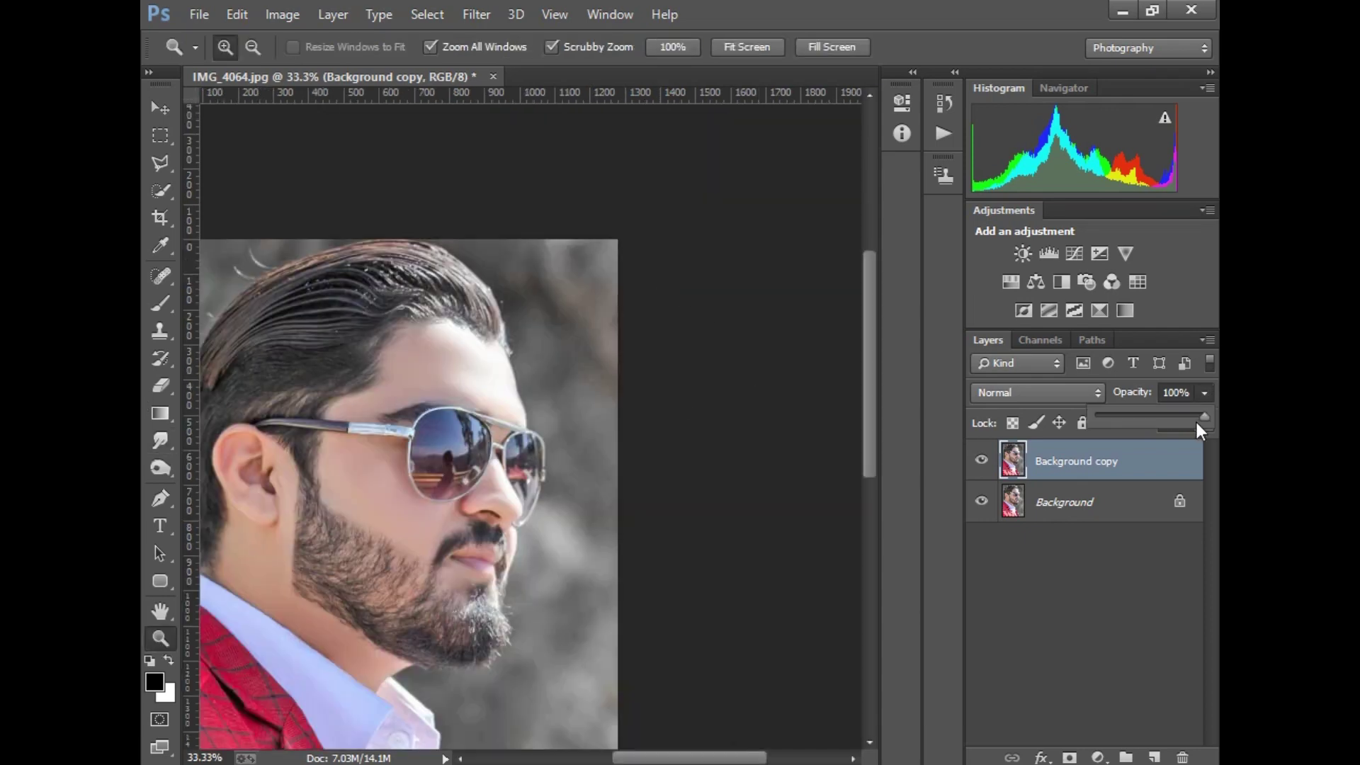
pyautogui.moveTo(1092, 425); pyautogui.dragTo(1182, 431)
pyautogui.click(1207, 340)
pyautogui.click(1057, 615)
pyautogui.moveTo(411, 510)
pyautogui.mouseDown()
pyautogui.moveTo(517, 598)
pyautogui.moveTo(466, 510)
pyautogui.mouseUp()
pyautogui.rightClick(466, 510)
pyautogui.click(500, 518)
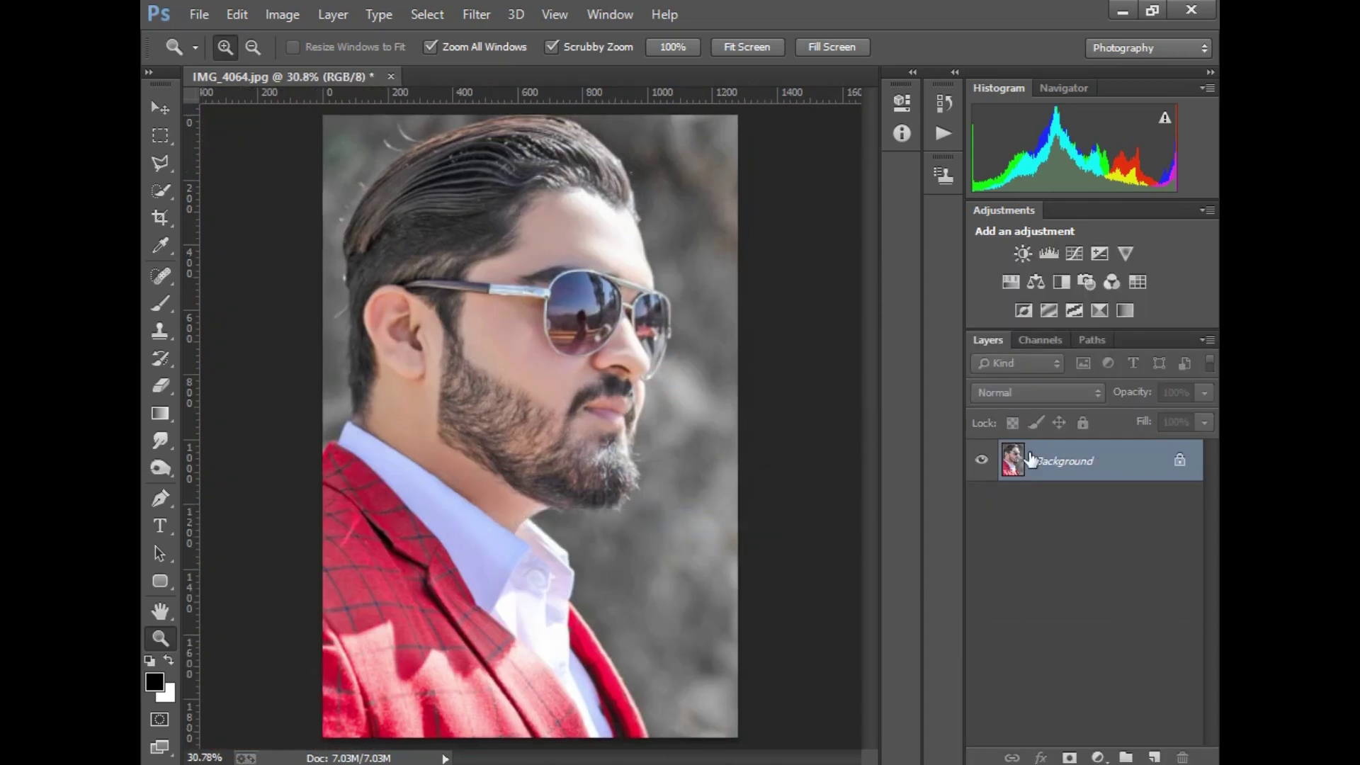
# Duplicate Background and apply Camera Raw with Clarity +20 and Oranges luminance +18, saturation -18.
pyautogui.moveTo(1080, 469); pyautogui.dragTo(1154, 758)
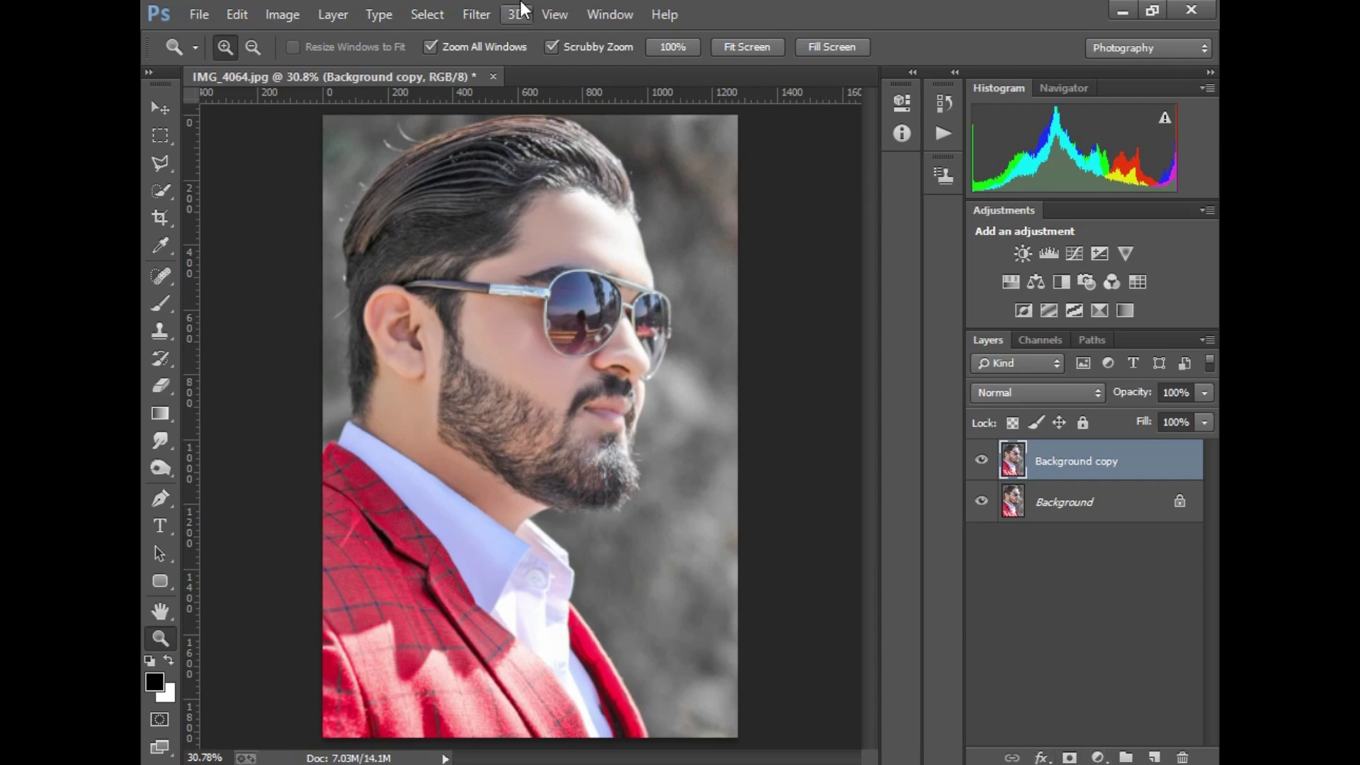
pyautogui.click(476, 14)
pyautogui.click(510, 138)
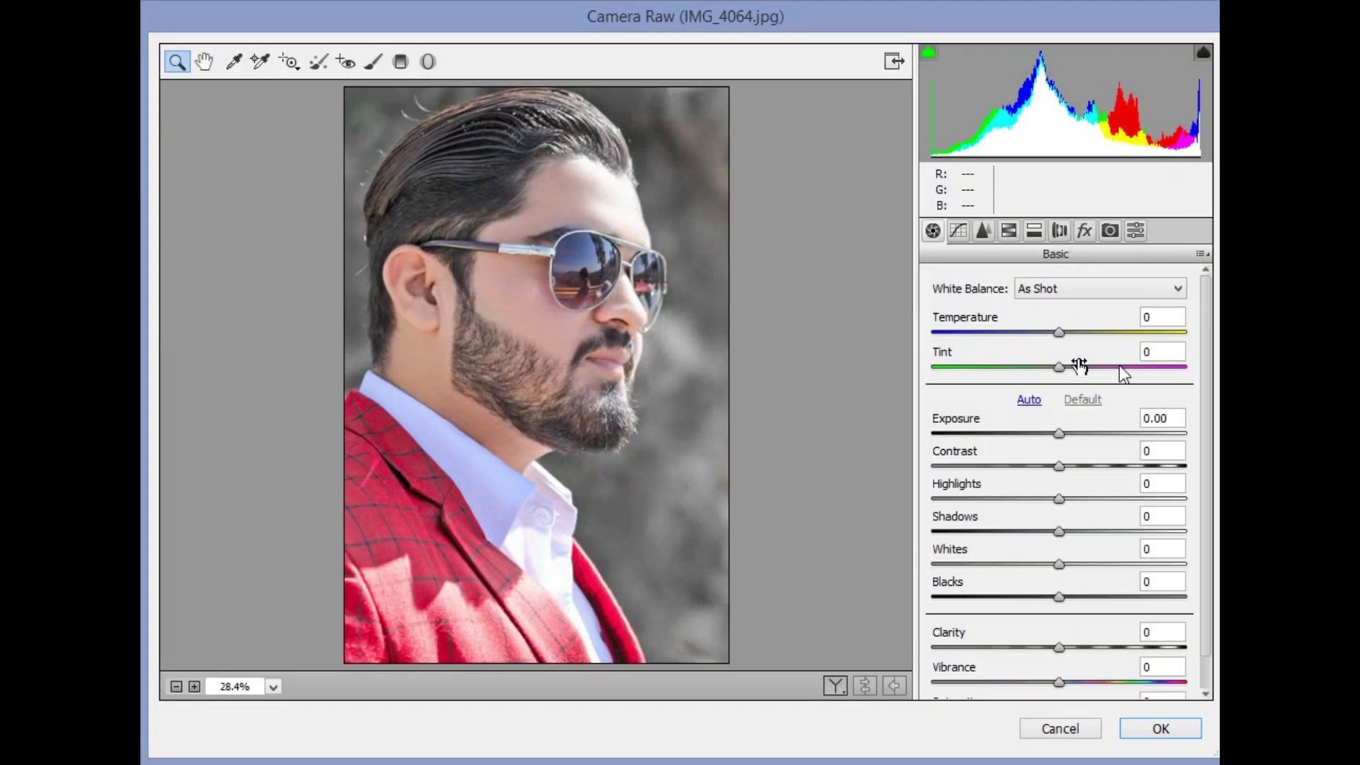
pyautogui.click(1009, 230)
pyautogui.click(933, 230)
pyautogui.moveTo(1060, 647); pyautogui.dragTo(1084, 648)
pyautogui.click(1033, 230)
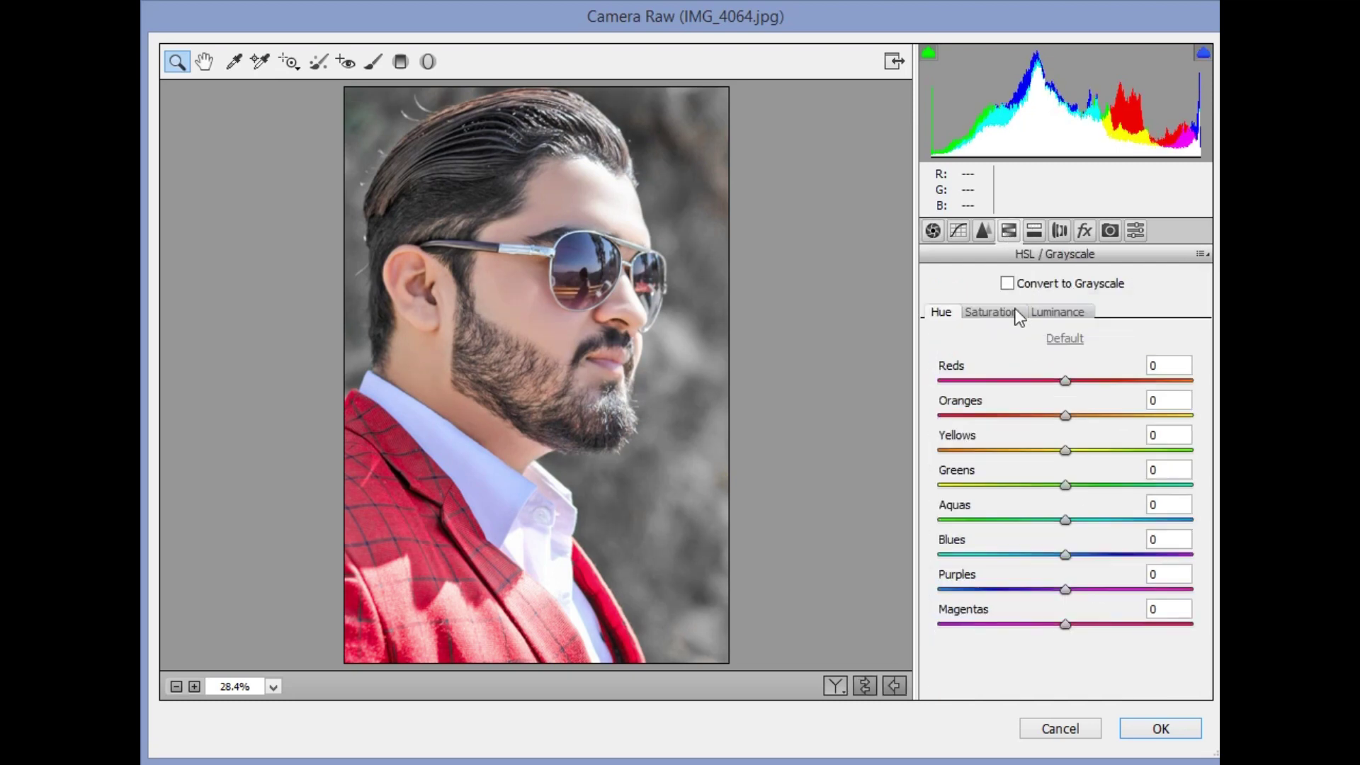
pyautogui.moveTo(1067, 415)
pyautogui.mouseDown()
pyautogui.moveTo(1126, 417)
pyautogui.moveTo(1090, 416)
pyautogui.moveTo(1124, 382)
pyautogui.moveTo(1085, 380)
pyautogui.mouseUp()
pyautogui.click(985, 318)
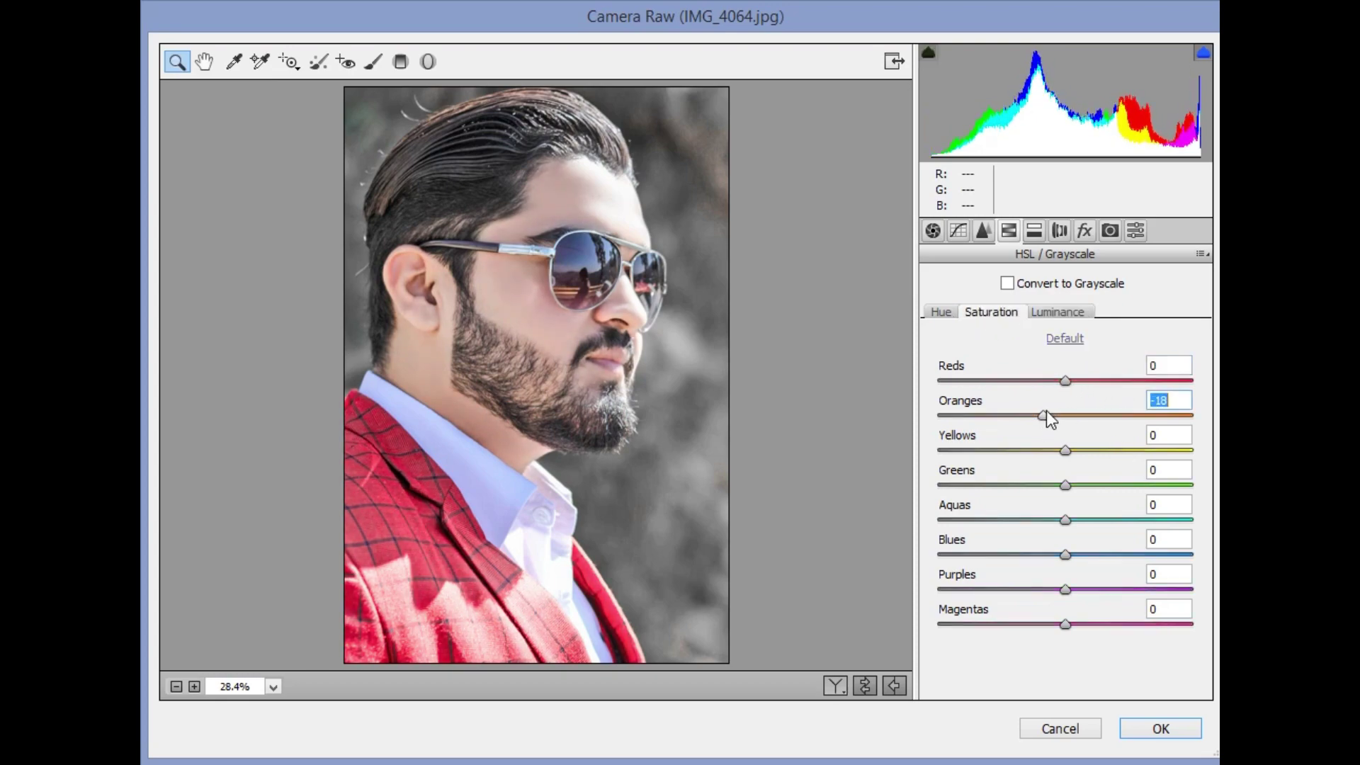
pyautogui.click(1160, 728)
# Flatten the image and duplicate the Background layer.
pyautogui.click(1208, 340)
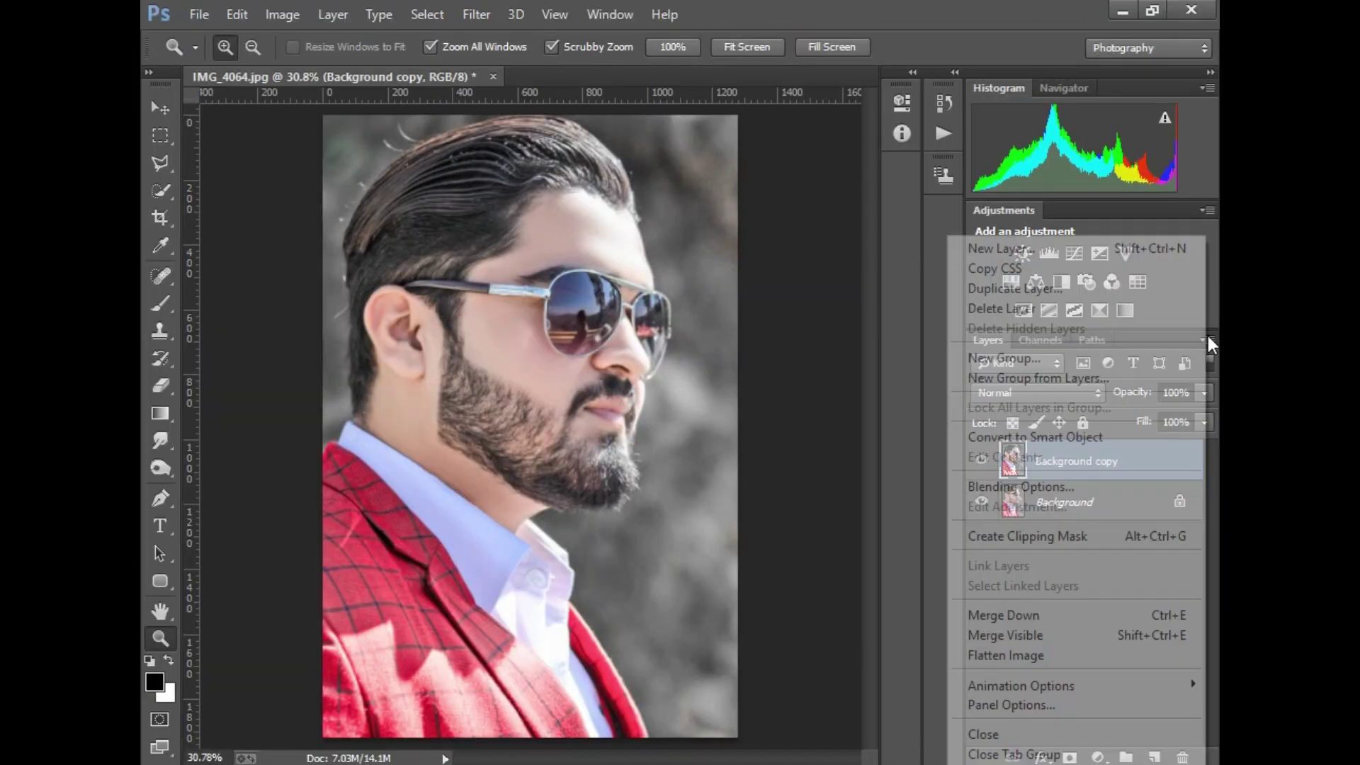
pyautogui.click(1051, 649)
pyautogui.moveTo(1155, 473); pyautogui.dragTo(1155, 758)
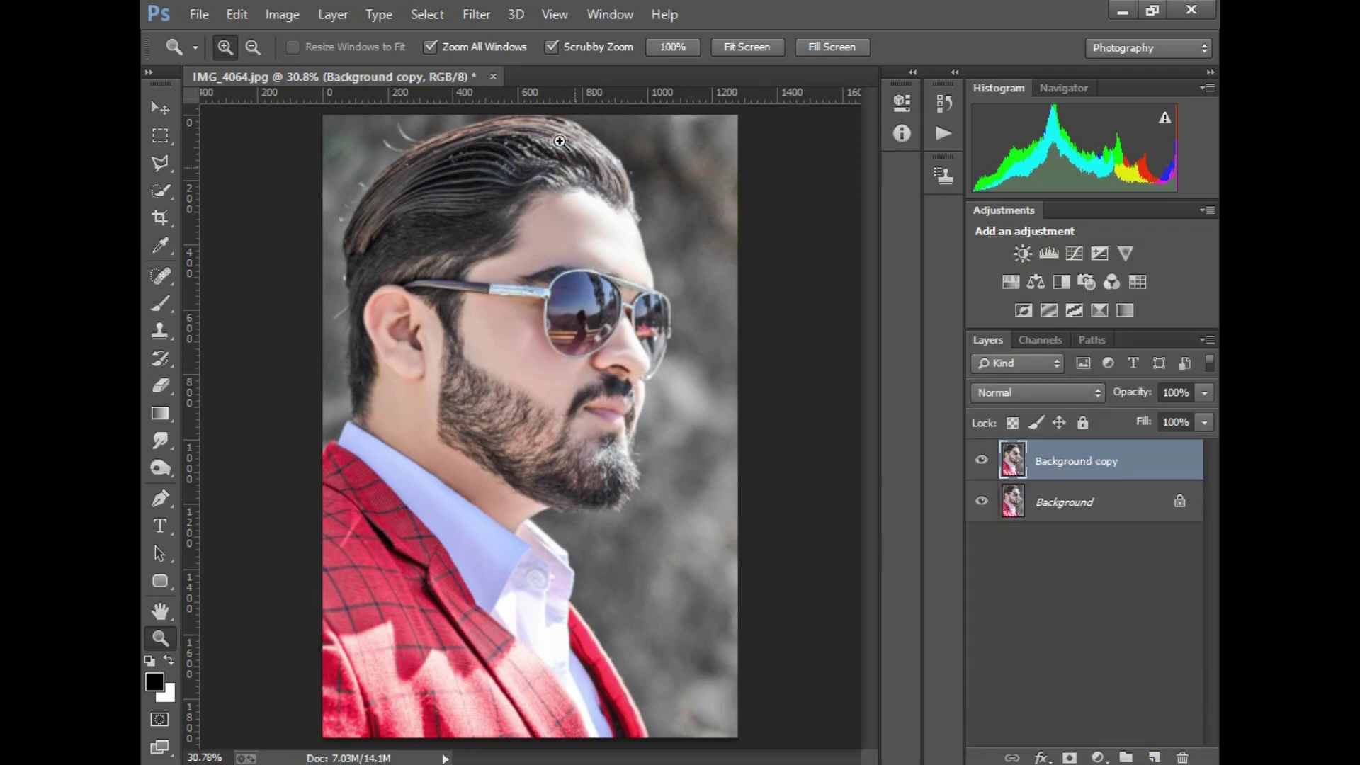
# Liquify the top of the hair with a size 400 Forward Warp brush.
pyautogui.click(477, 14)
pyautogui.click(500, 177)
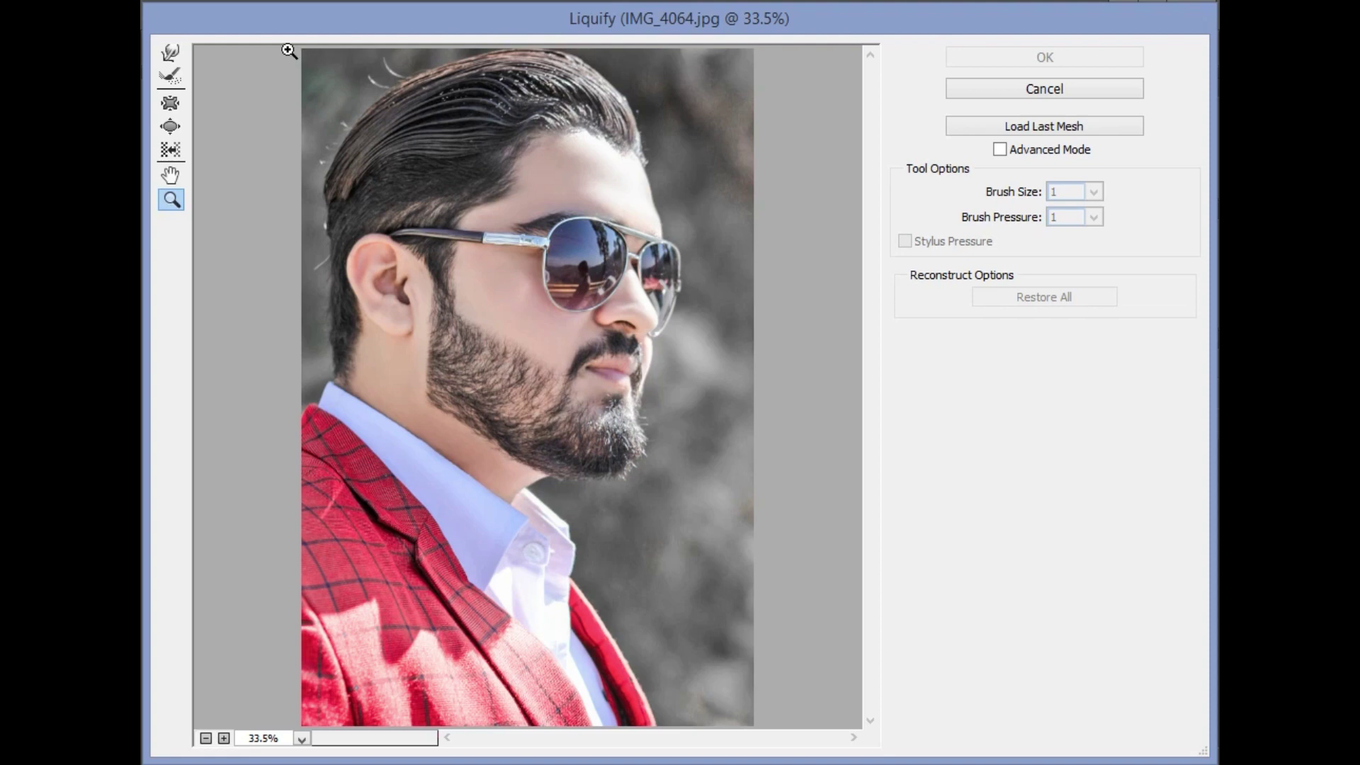
pyautogui.click(170, 53)
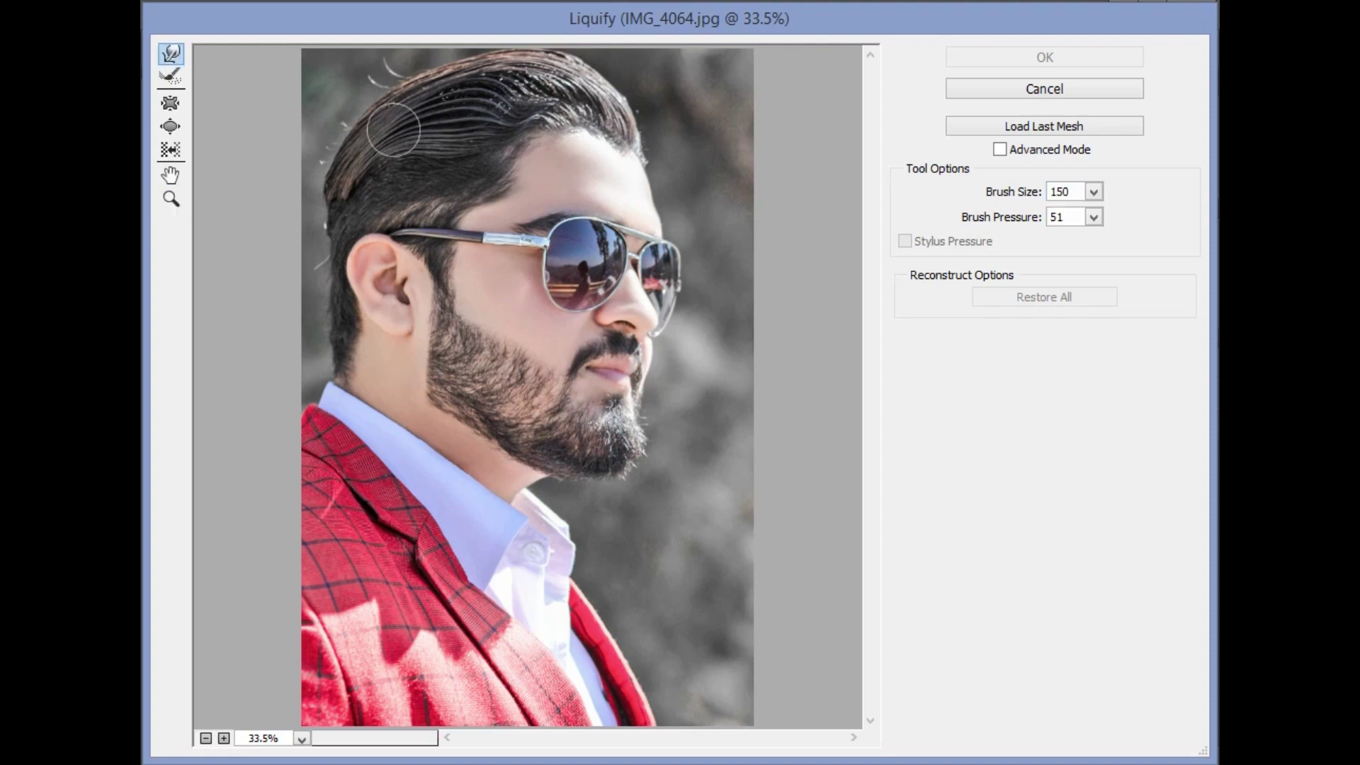
pyautogui.press(']')
pyautogui.press(']')
pyautogui.press(']')
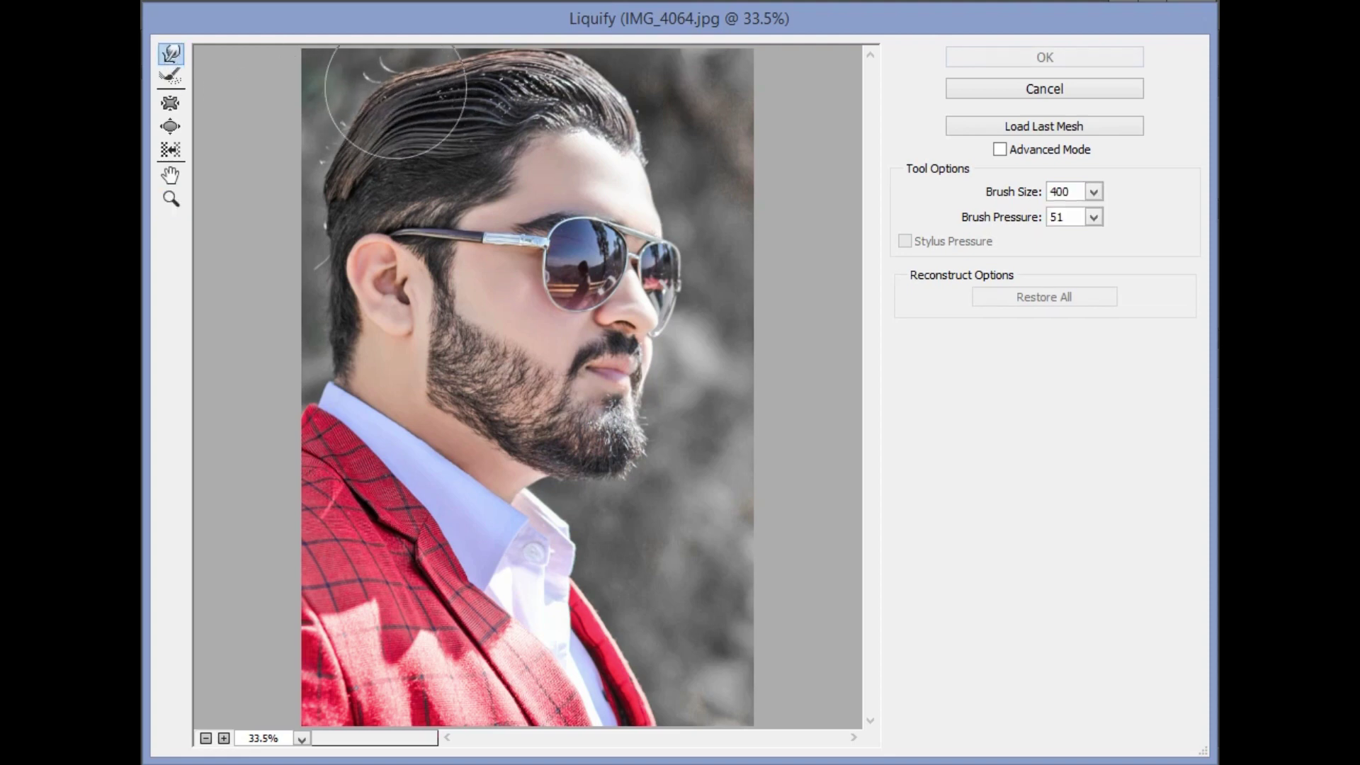
pyautogui.moveTo(397, 121)
pyautogui.mouseDown()
pyautogui.moveTo(343, 92)
pyautogui.moveTo(325, 137)
pyautogui.moveTo(359, 92)
pyautogui.mouseUp()
pyautogui.click(1001, 58)
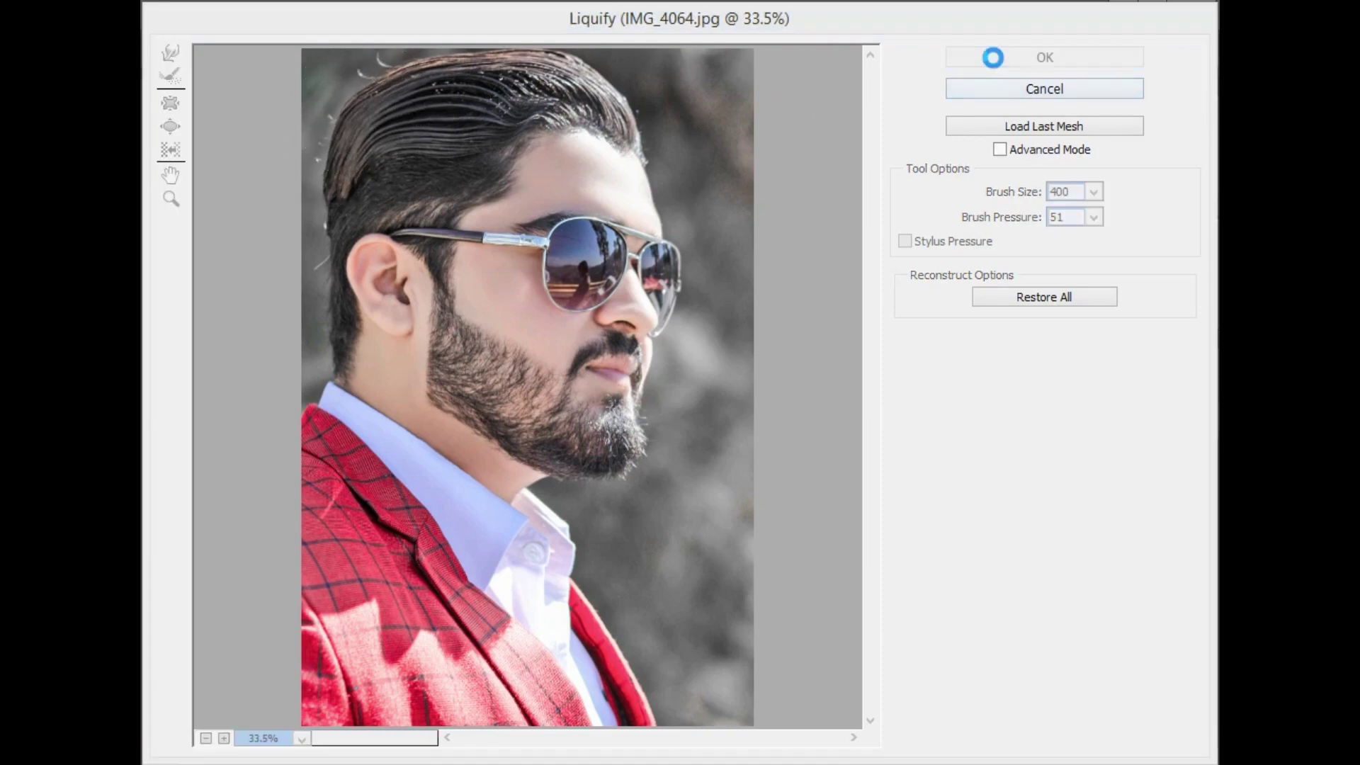
pyautogui.click(1207, 340)
# Flatten, add a Brightness/Contrast layer at -38 brightness, 52 contrast, and invert its mask.
pyautogui.click(1081, 649)
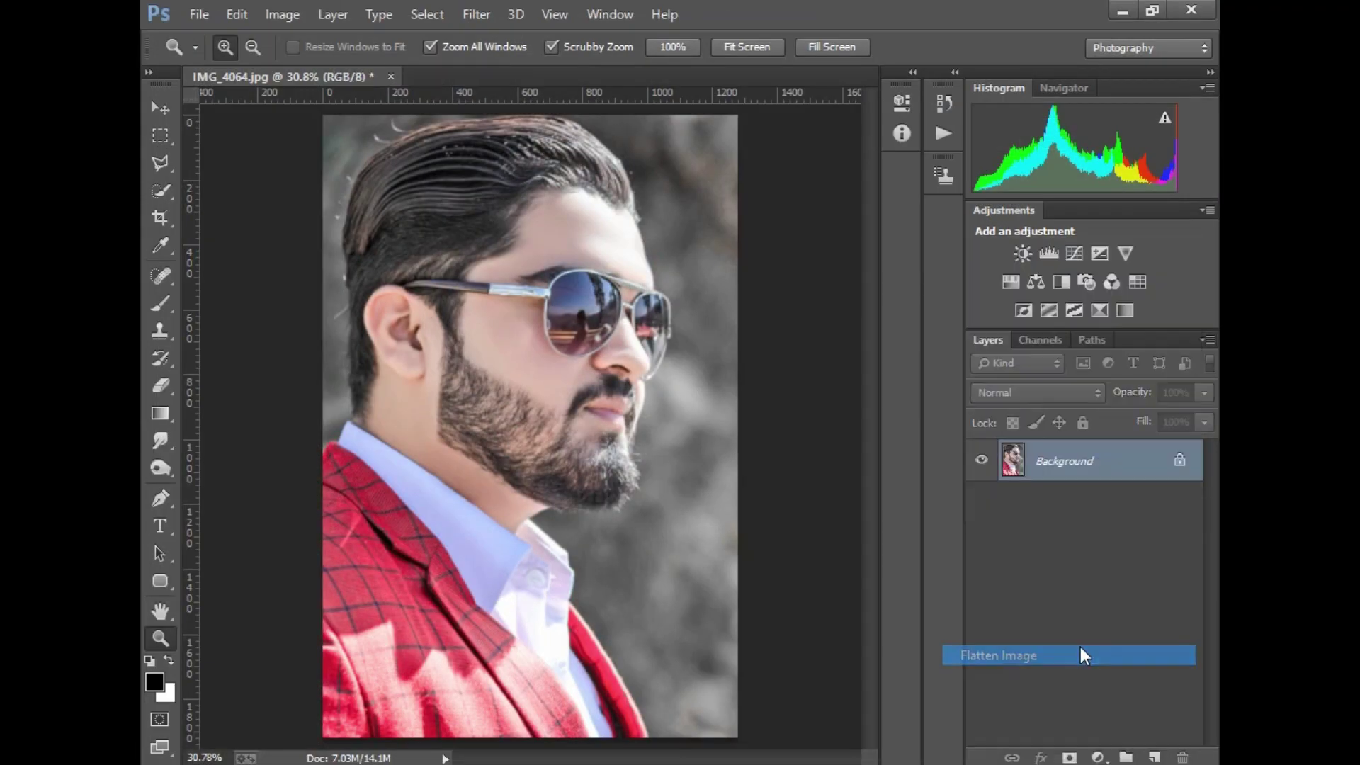
pyautogui.click(1097, 757)
pyautogui.click(1061, 376)
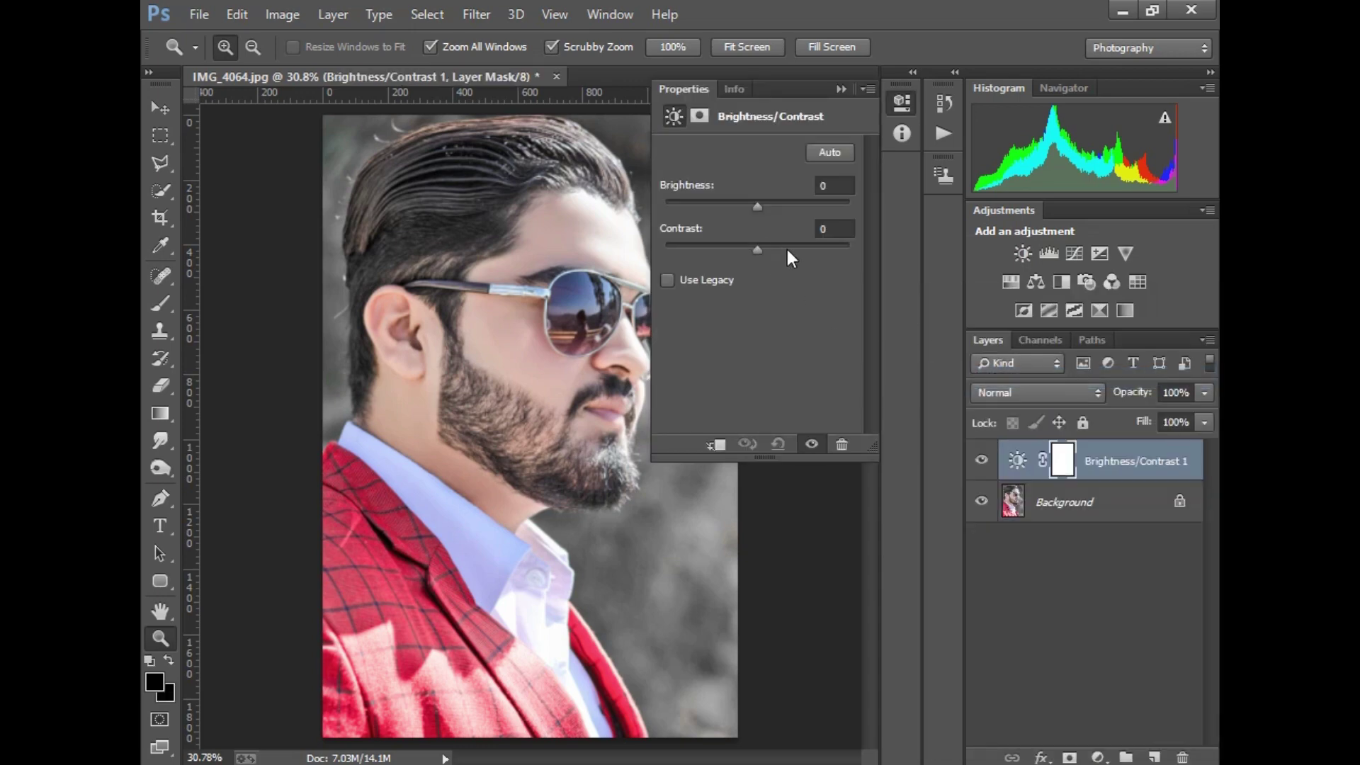
pyautogui.moveTo(787, 249); pyautogui.dragTo(805, 249)
pyautogui.moveTo(757, 207); pyautogui.dragTo(735, 206)
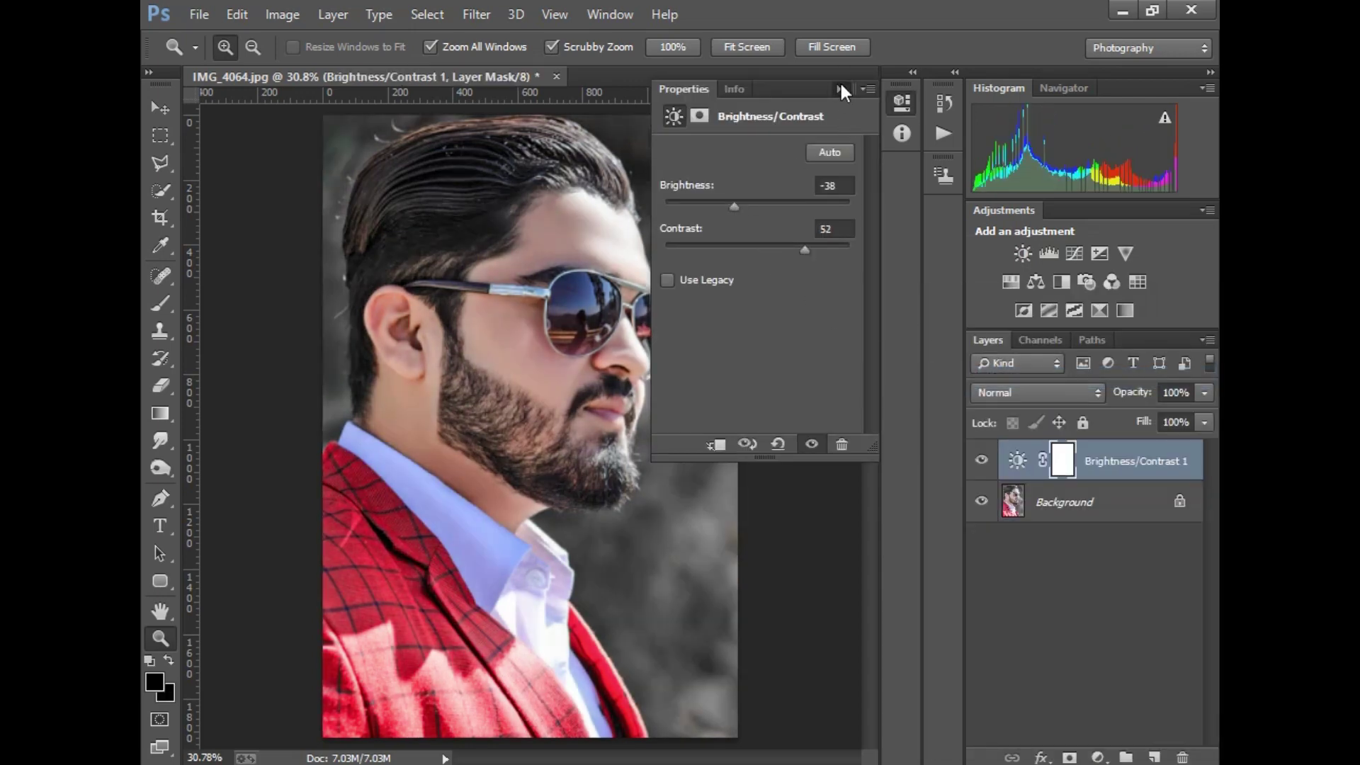
pyautogui.click(841, 89)
pyautogui.hotkey('ctrl', 'i')
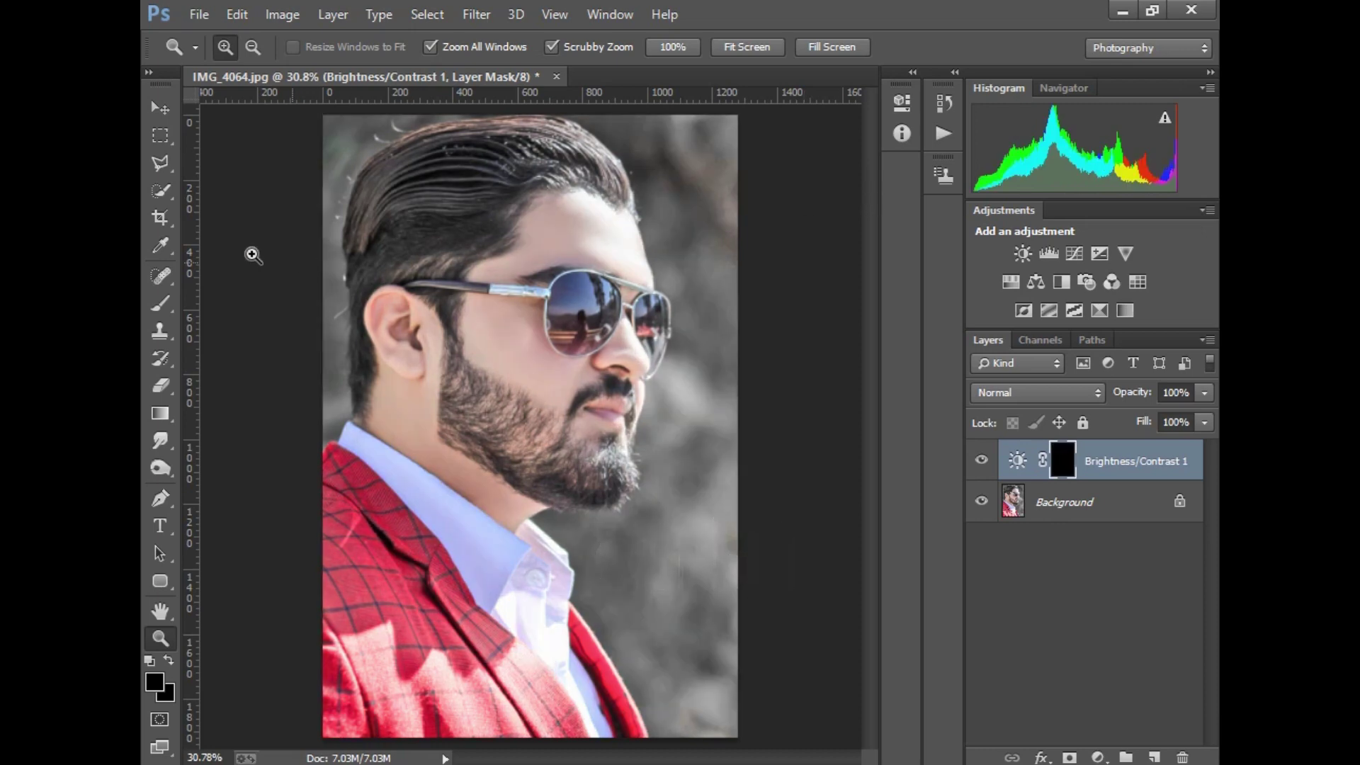
# Paint white with a 500 px brush to darken the upper-right and left background.
pyautogui.click(157, 305)
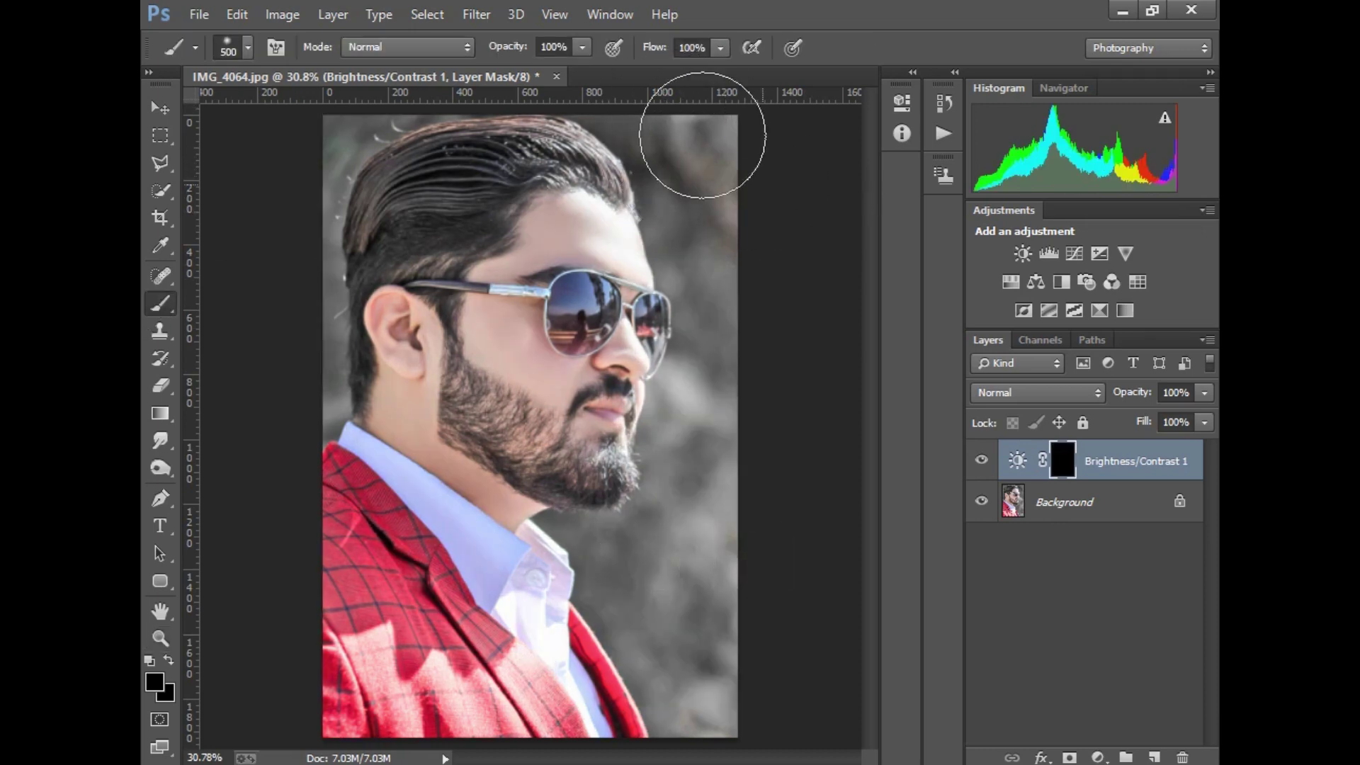
pyautogui.press(']')
pyautogui.press(']')
pyautogui.press(']')
pyautogui.click(168, 660)
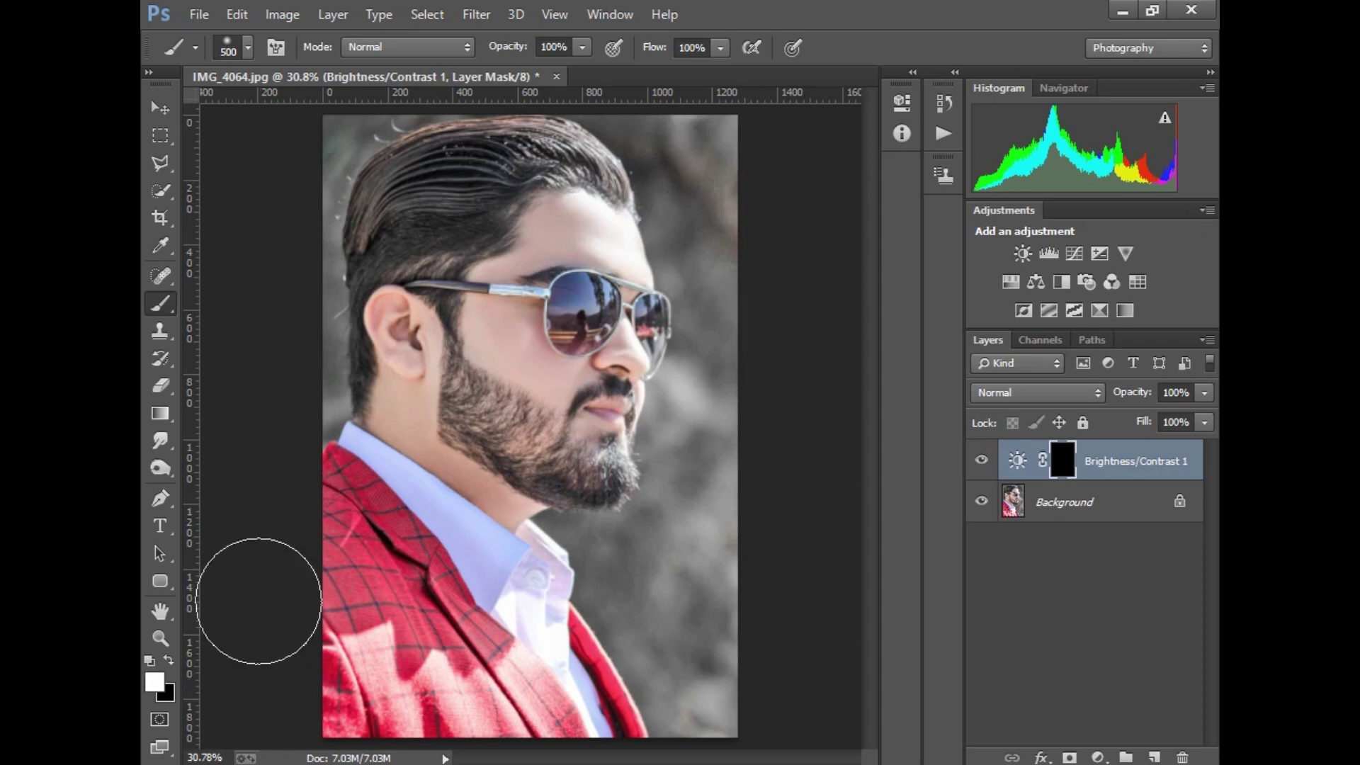
pyautogui.moveTo(666, 99); pyautogui.dragTo(719, 169)
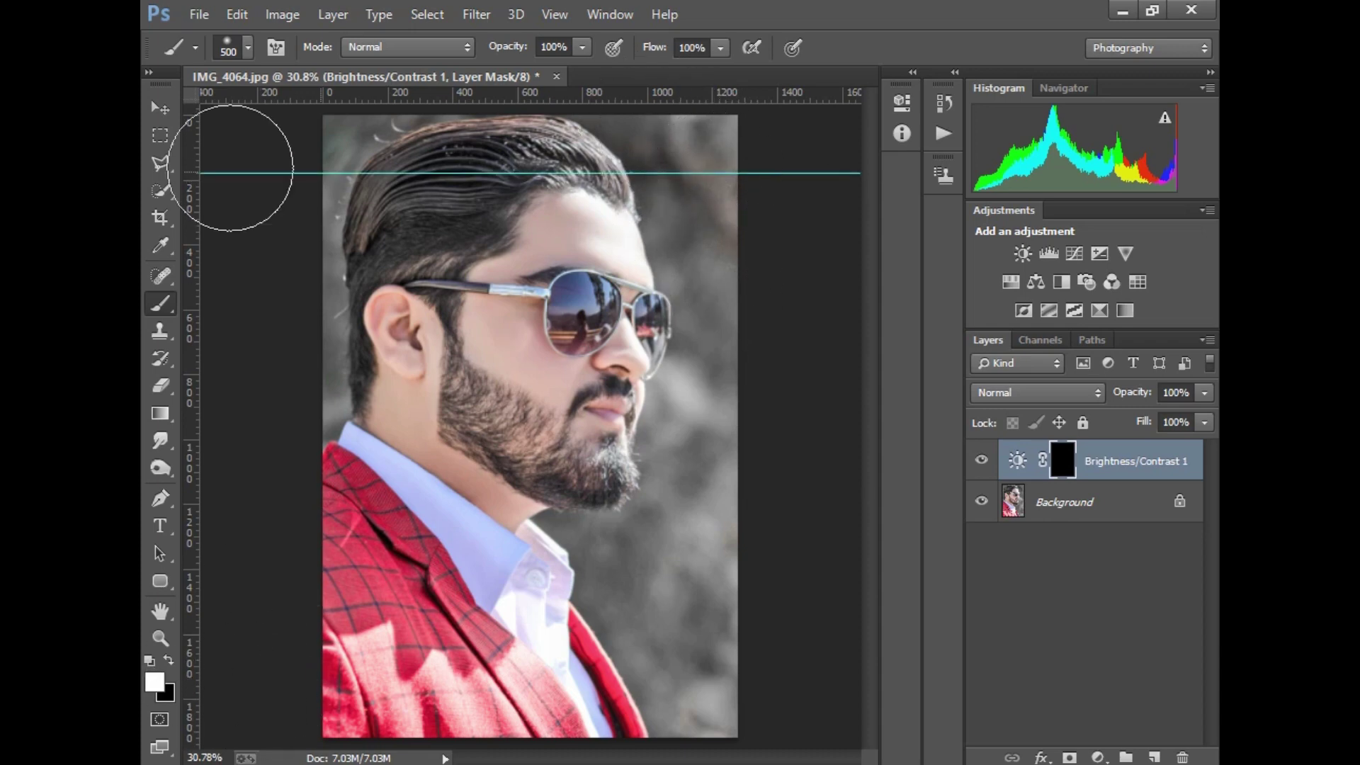
pyautogui.press('v')
pyautogui.moveTo(322, 174); pyautogui.dragTo(182, 172)
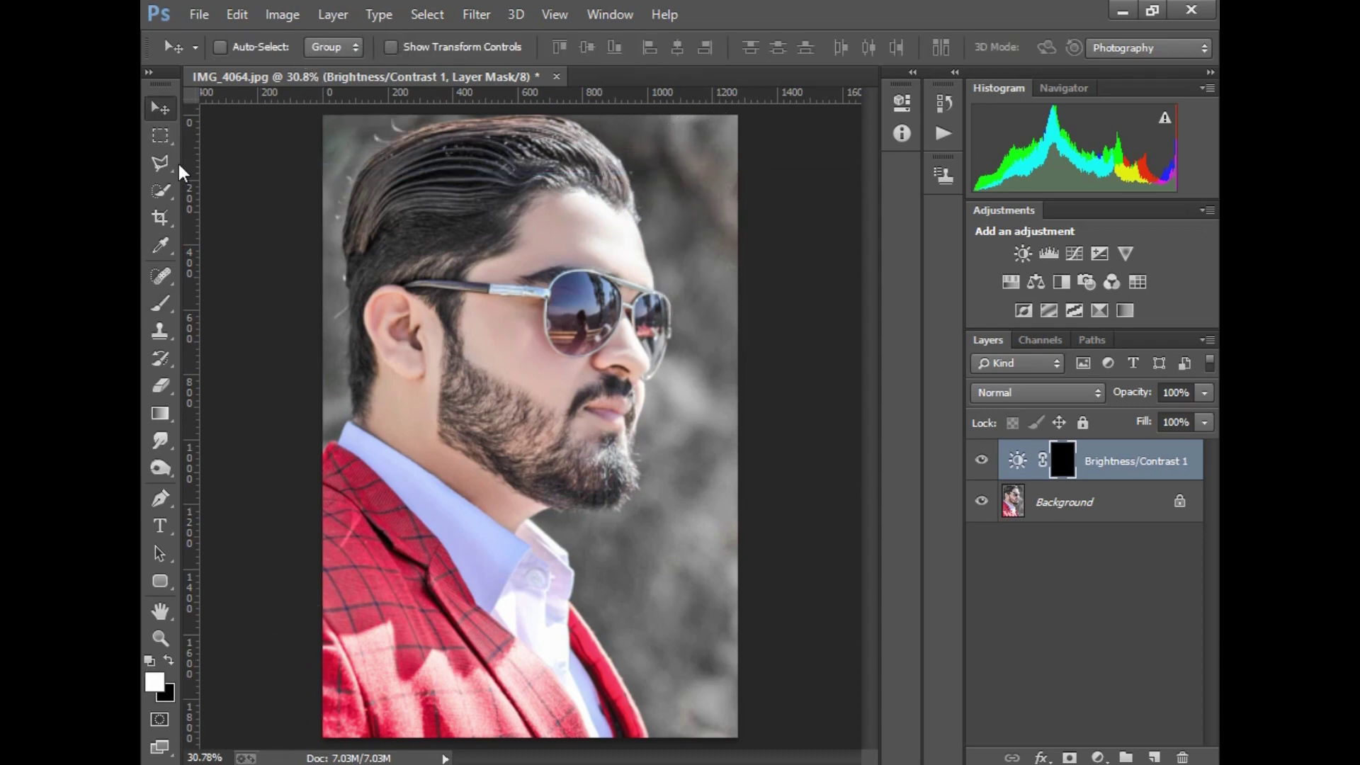
pyautogui.click(160, 303)
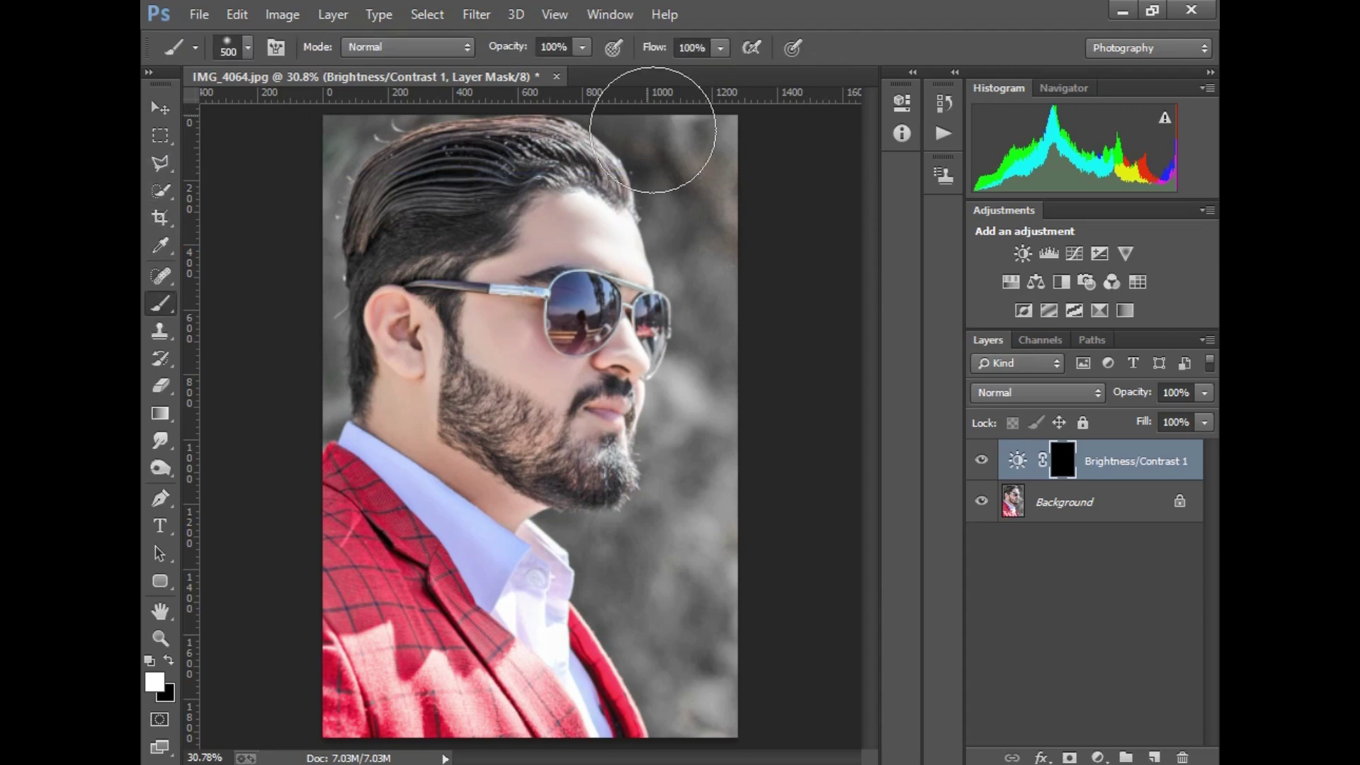
pyautogui.moveTo(652, 129)
pyautogui.mouseDown()
pyautogui.moveTo(755, 274)
pyautogui.moveTo(674, 606)
pyautogui.moveTo(704, 652)
pyautogui.mouseUp()
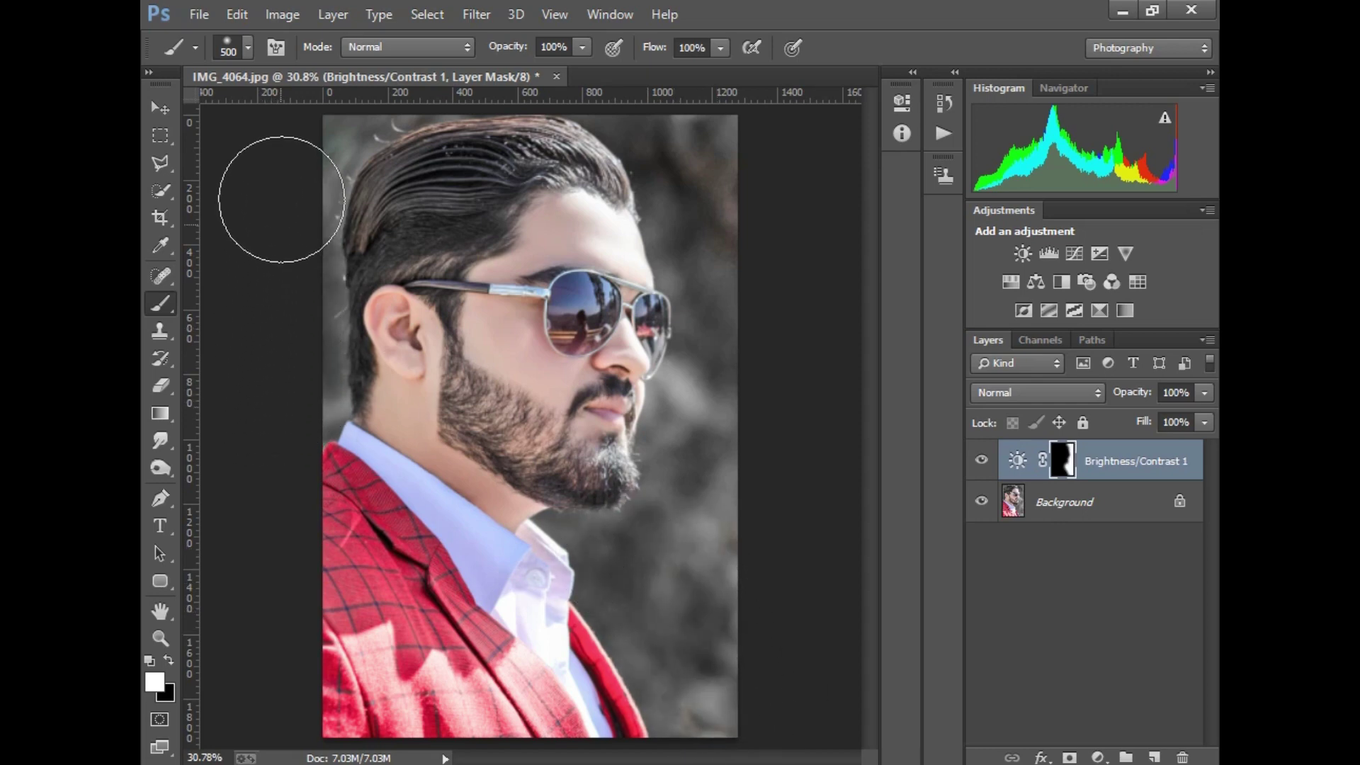
pyautogui.moveTo(282, 199); pyautogui.dragTo(333, 178)
# Flatten, add Selective Color with Blacks +17, flatten again and duplicate Background.
pyautogui.click(1207, 340)
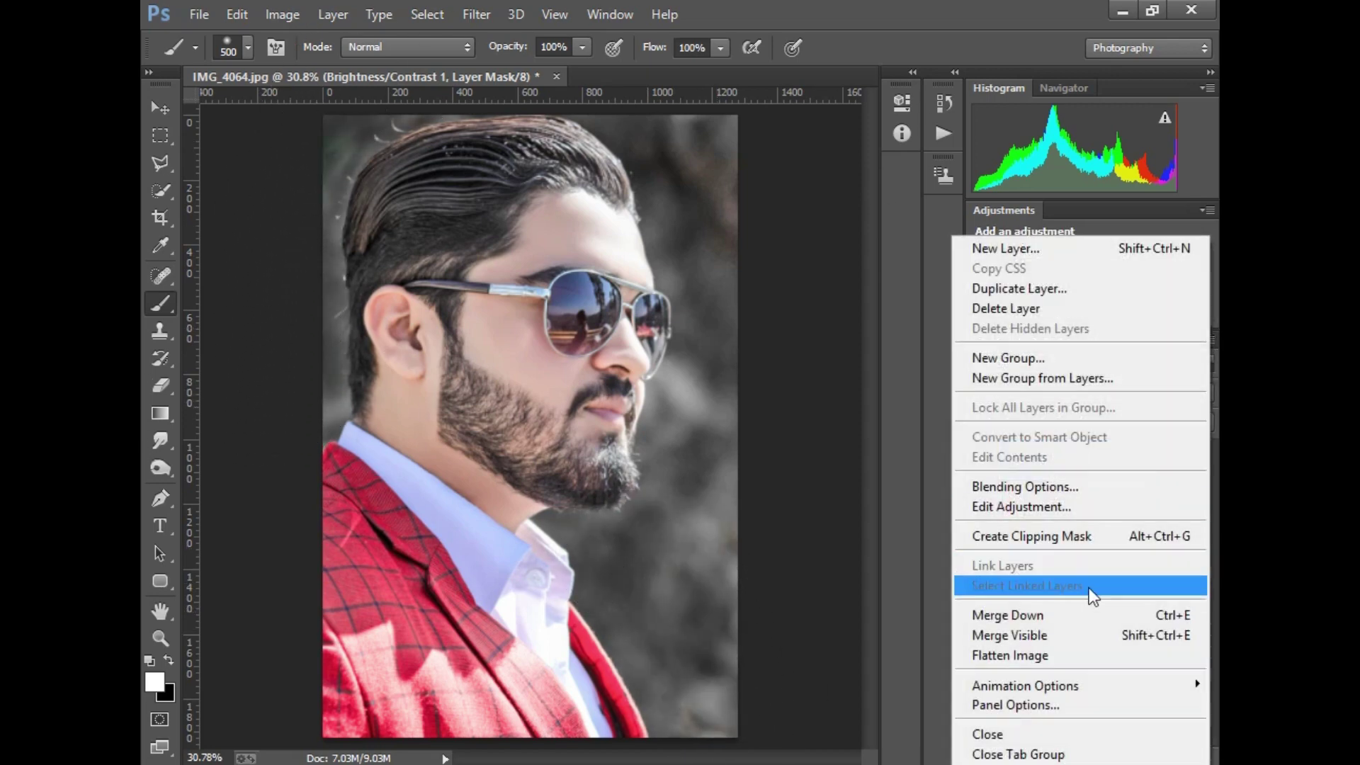
pyautogui.click(1020, 306)
pyautogui.click(1098, 758)
pyautogui.click(1062, 737)
pyautogui.click(752, 181)
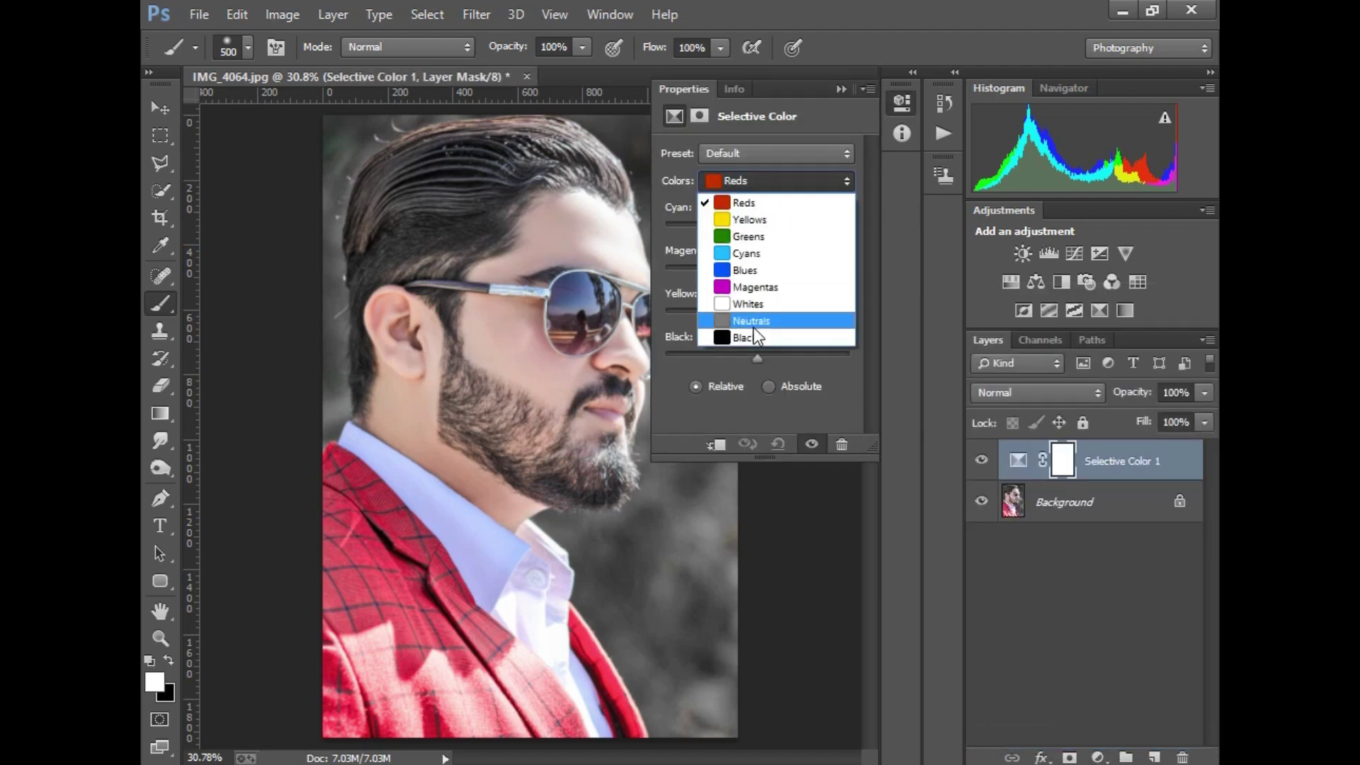
pyautogui.click(754, 327)
pyautogui.moveTo(756, 358); pyautogui.dragTo(773, 358)
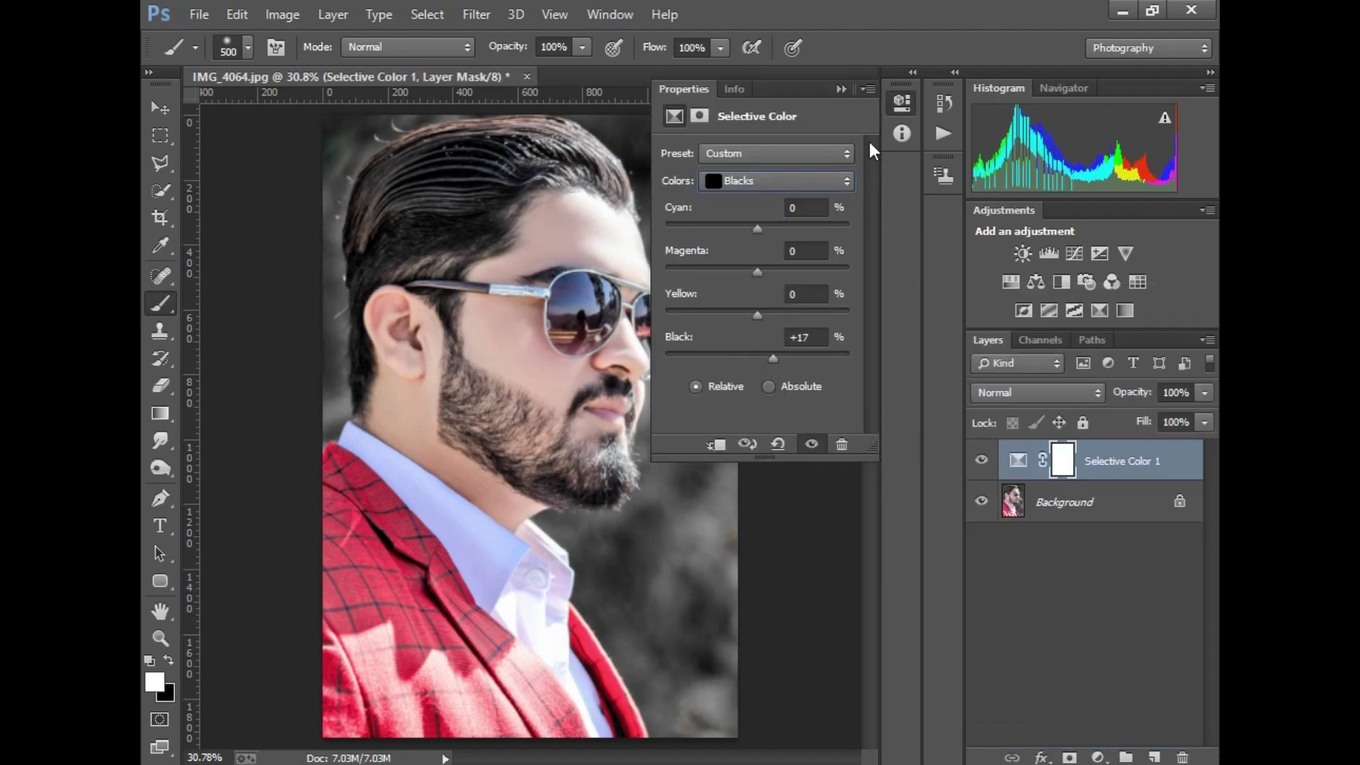
pyautogui.click(841, 89)
pyautogui.click(164, 380)
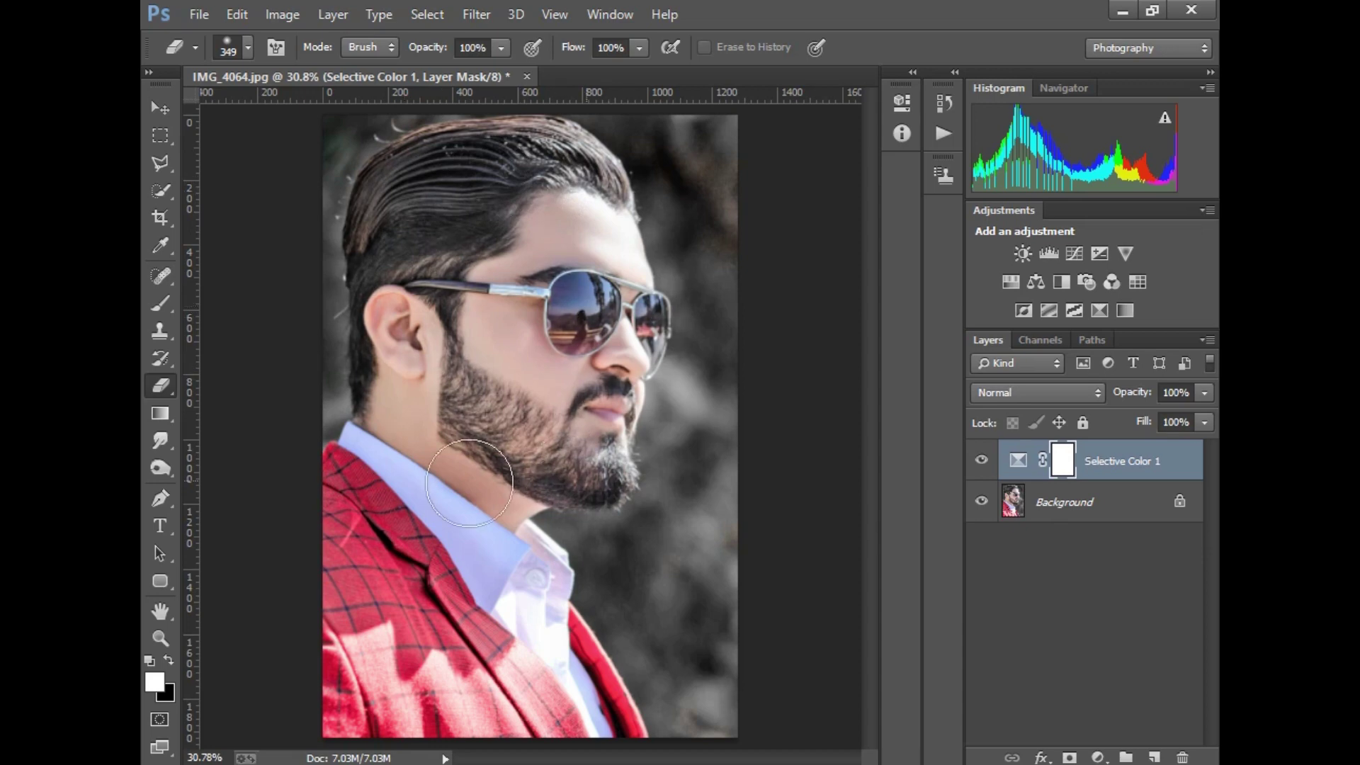
pyautogui.click(1208, 339)
pyautogui.click(1035, 652)
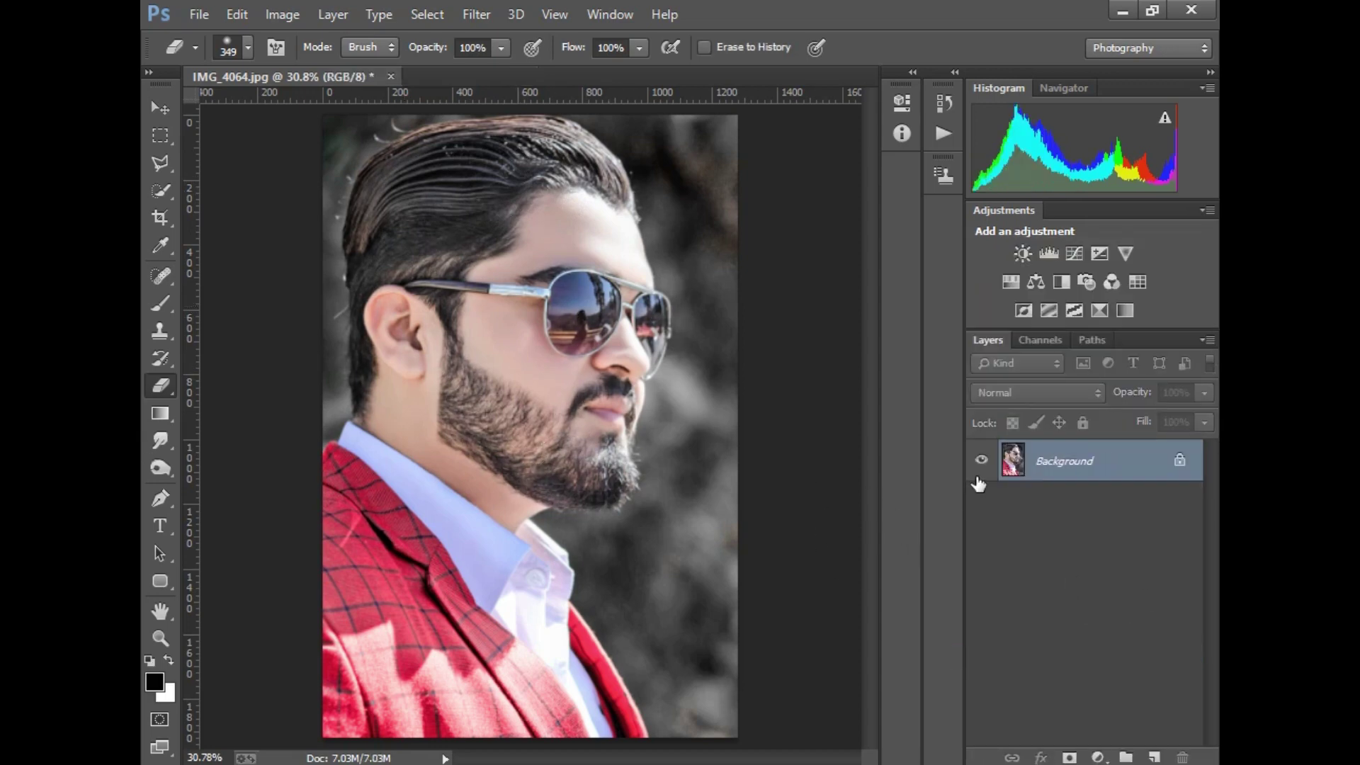
pyautogui.moveTo(1133, 464); pyautogui.dragTo(1159, 754)
# Place the AakashEditz178 PNG from the AakashEditz 500 png collection folder as an embedded layer.
pyautogui.click(199, 14)
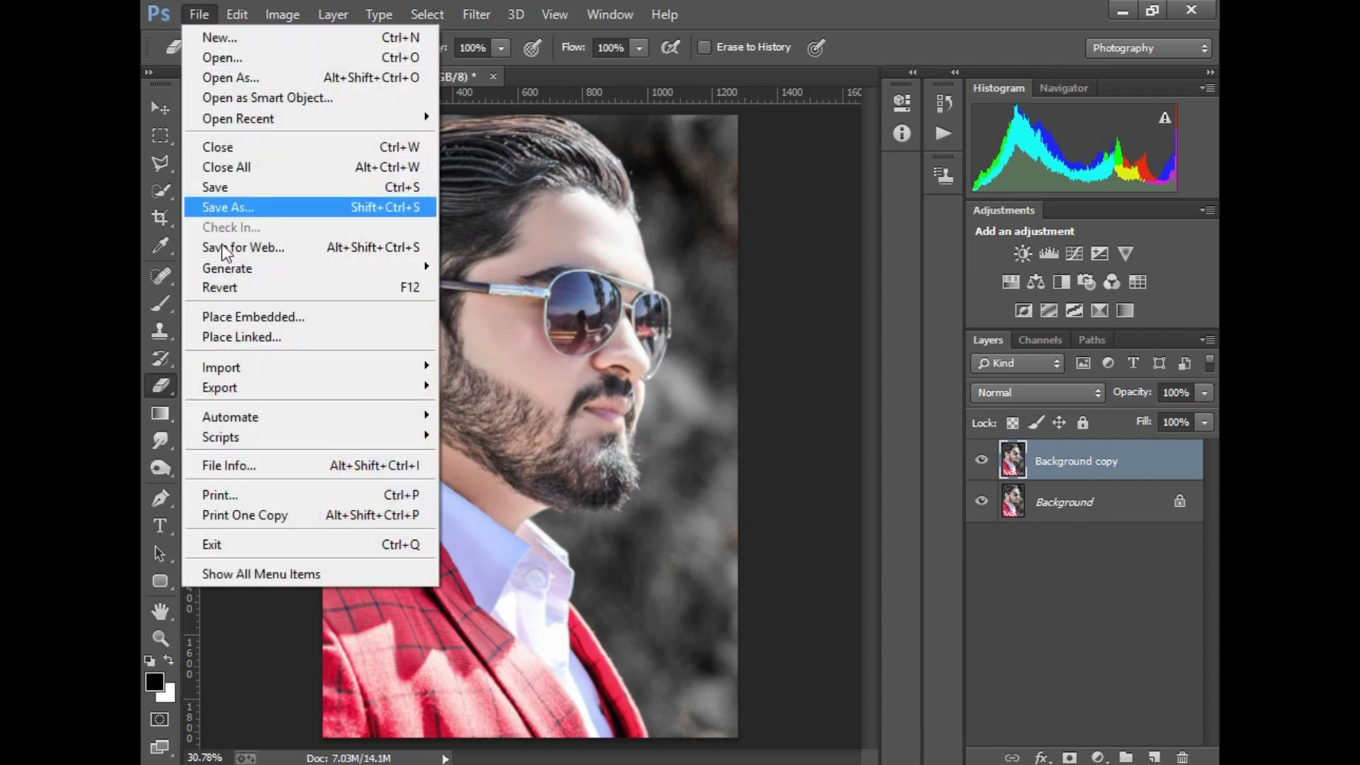
pyautogui.click(253, 316)
pyautogui.click(256, 457)
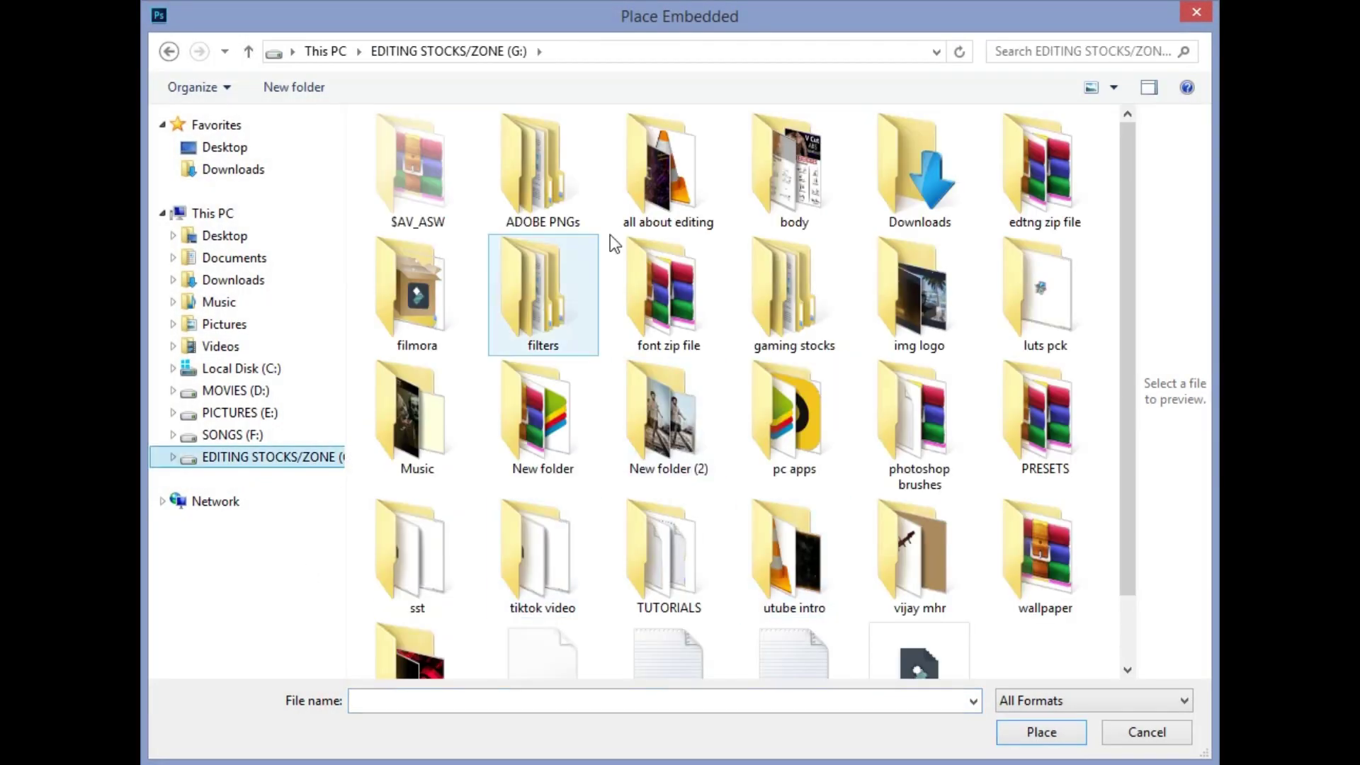
pyautogui.doubleClick(564, 180)
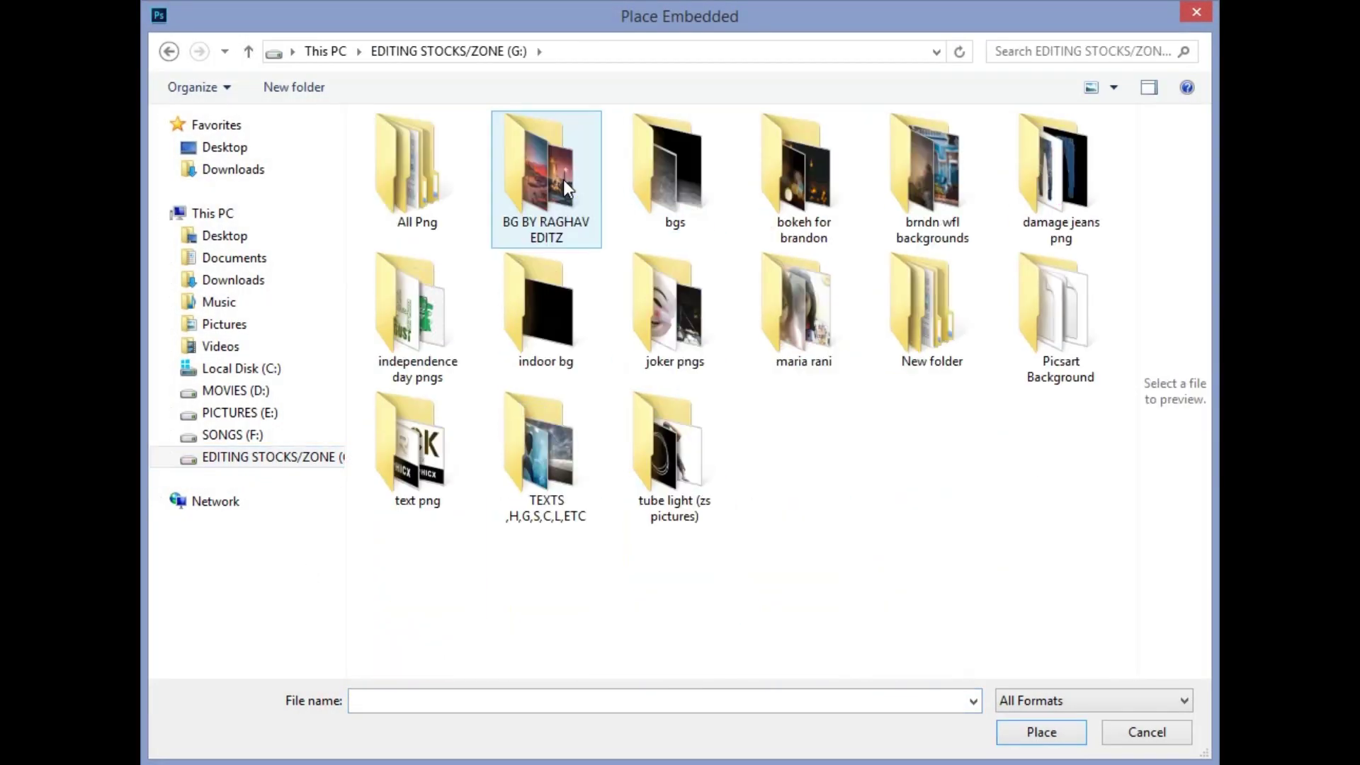
pyautogui.doubleClick(549, 432)
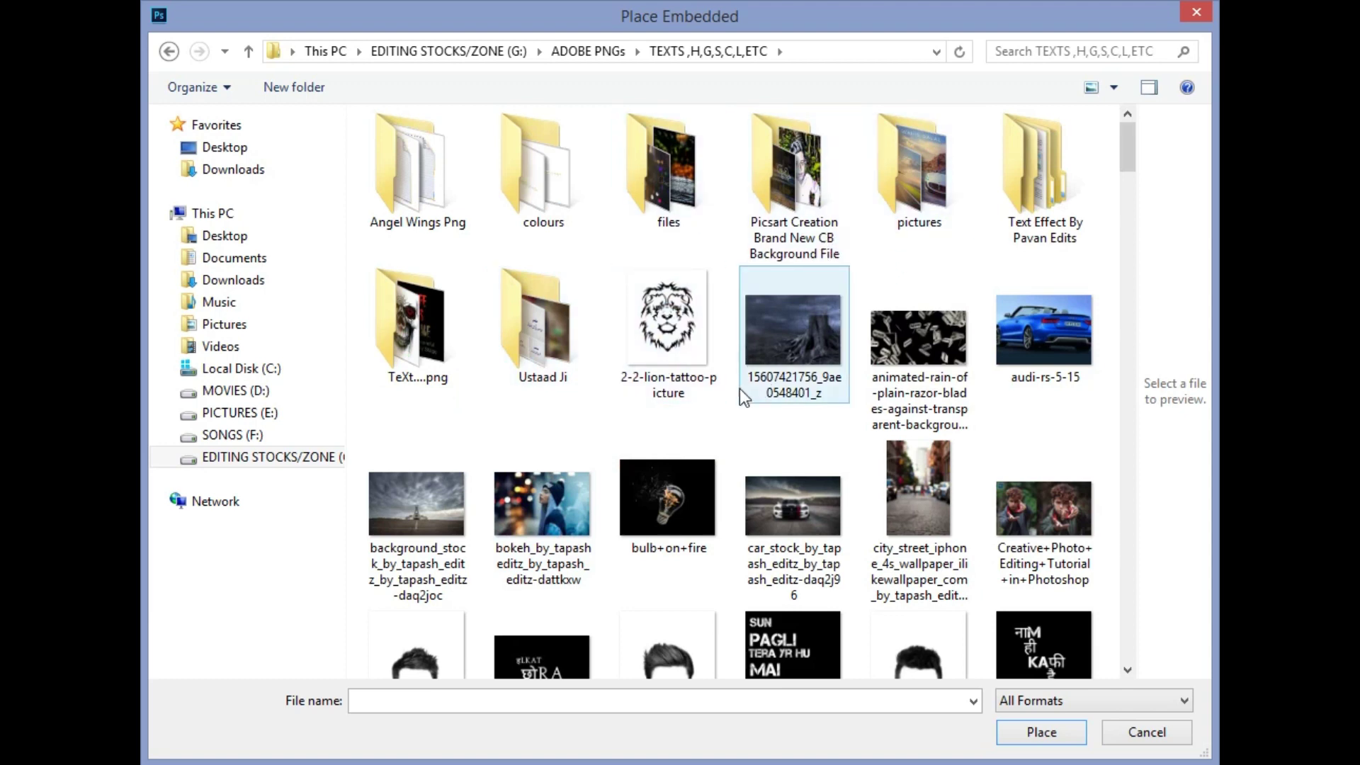
pyautogui.doubleClick(669, 177)
pyautogui.doubleClick(843, 212)
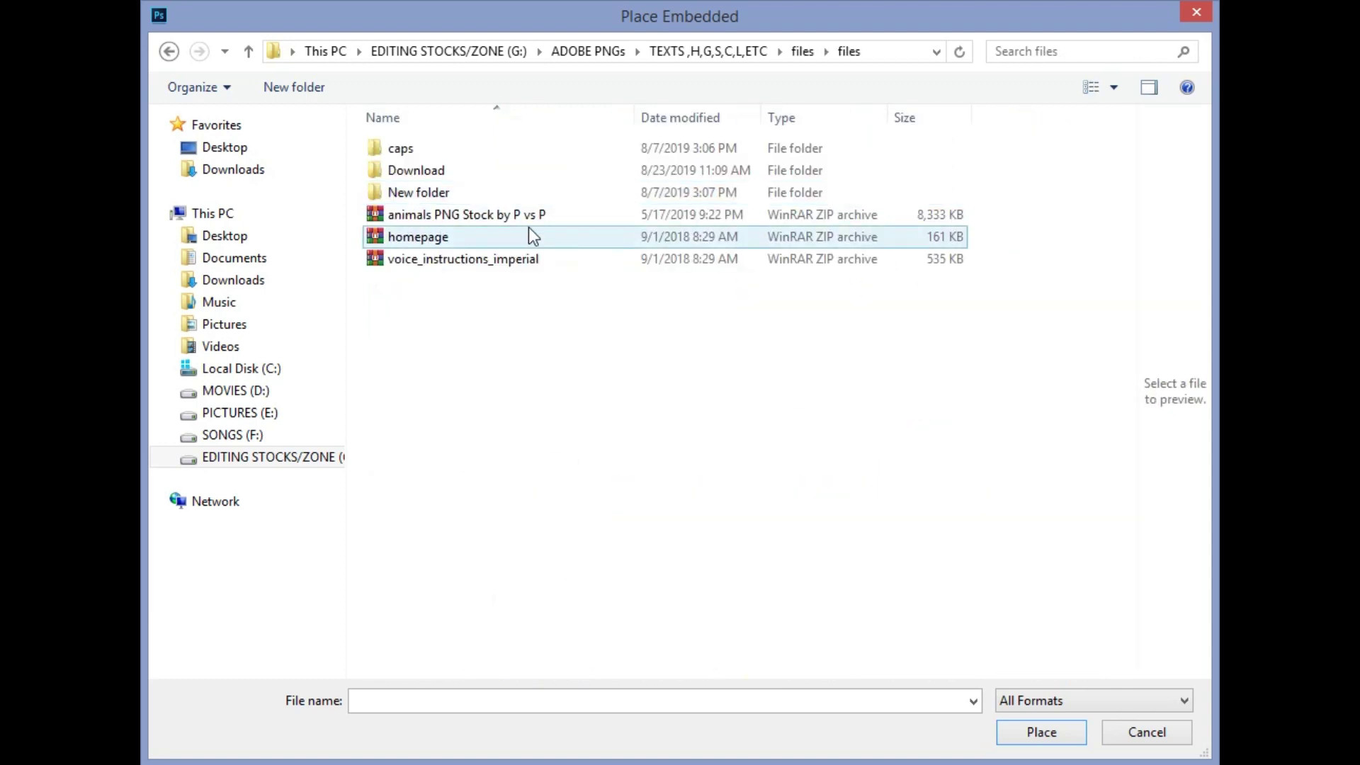
pyautogui.doubleClick(538, 201)
pyautogui.doubleClick(432, 189)
pyautogui.click(464, 158)
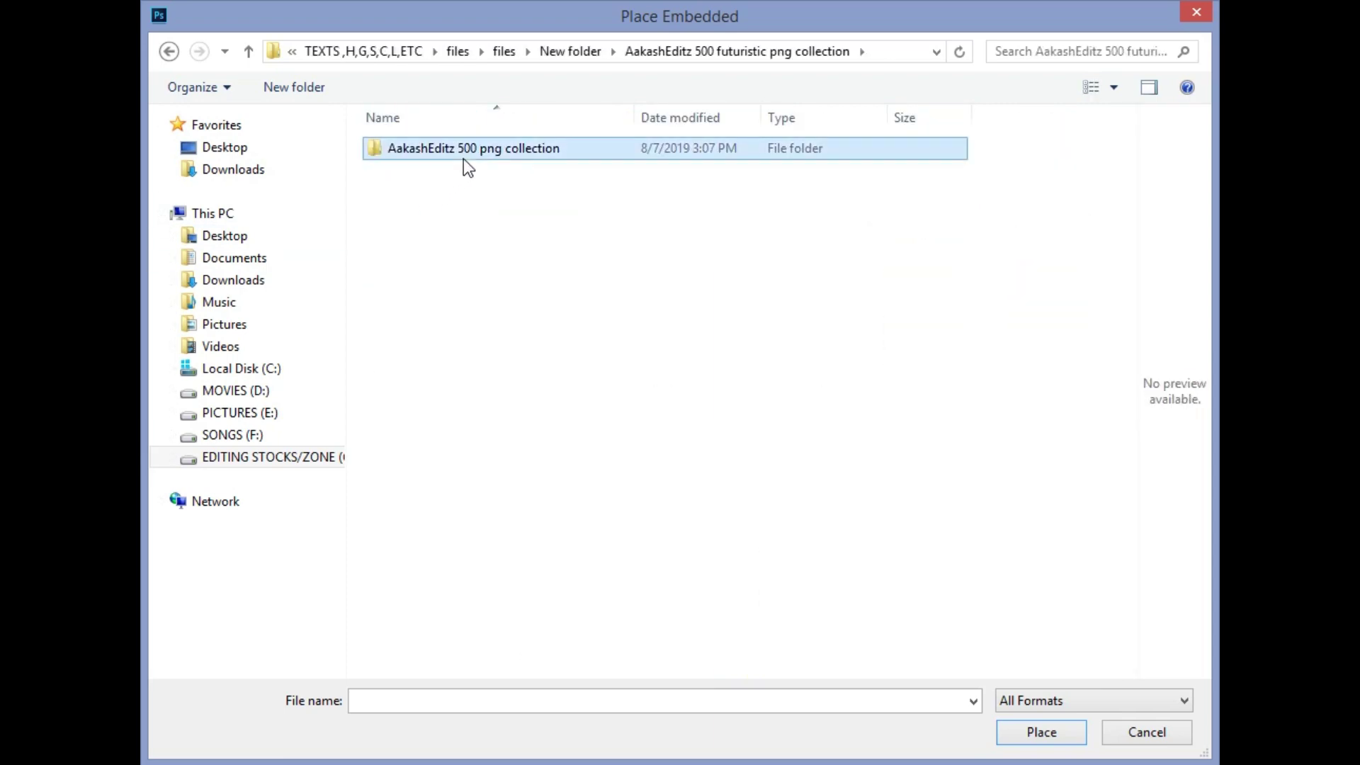
pyautogui.doubleClick(465, 159)
pyautogui.scroll(-10, 721, 509)
pyautogui.scroll(-15, 826, 616)
pyautogui.click(806, 627)
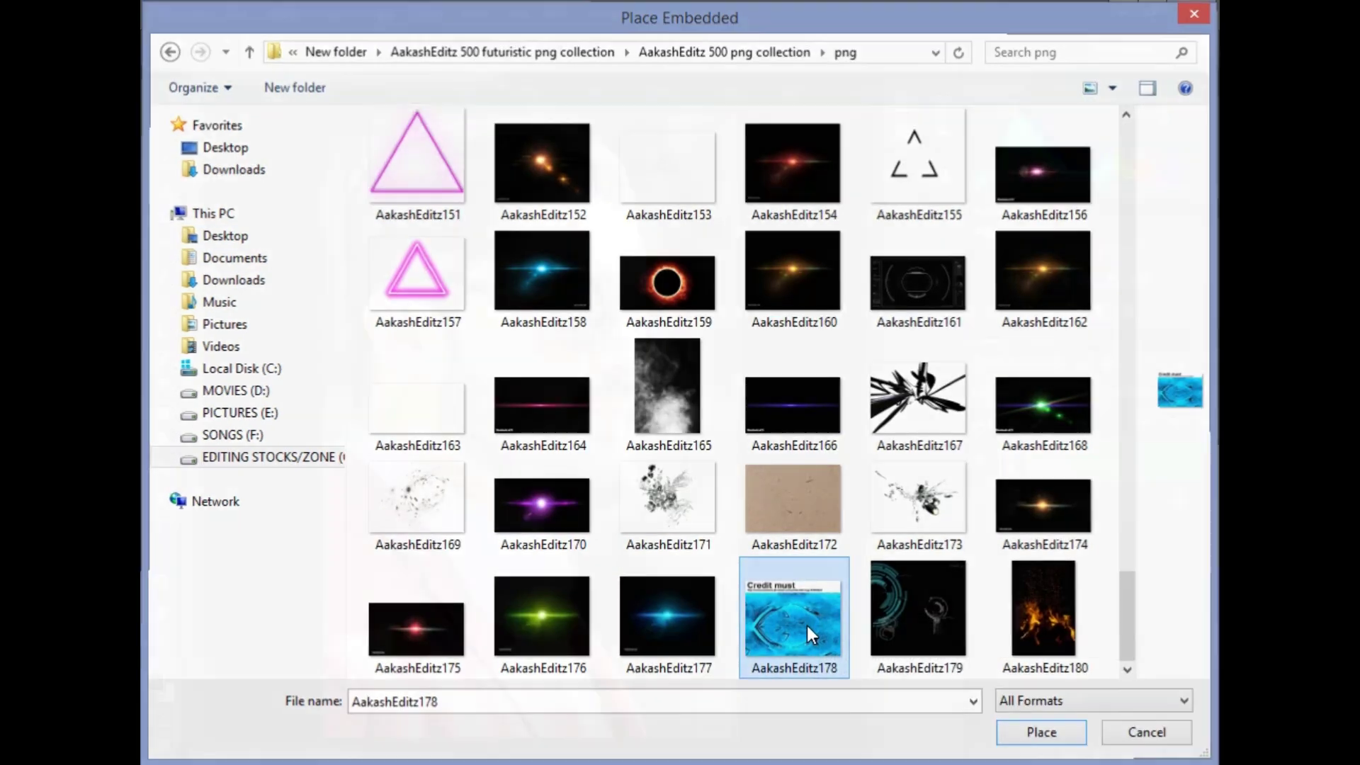
pyautogui.doubleClick(806, 627)
# Enlarge the placed blue image, move it over the face and commit the transform.
pyautogui.moveTo(601, 487); pyautogui.dragTo(688, 552)
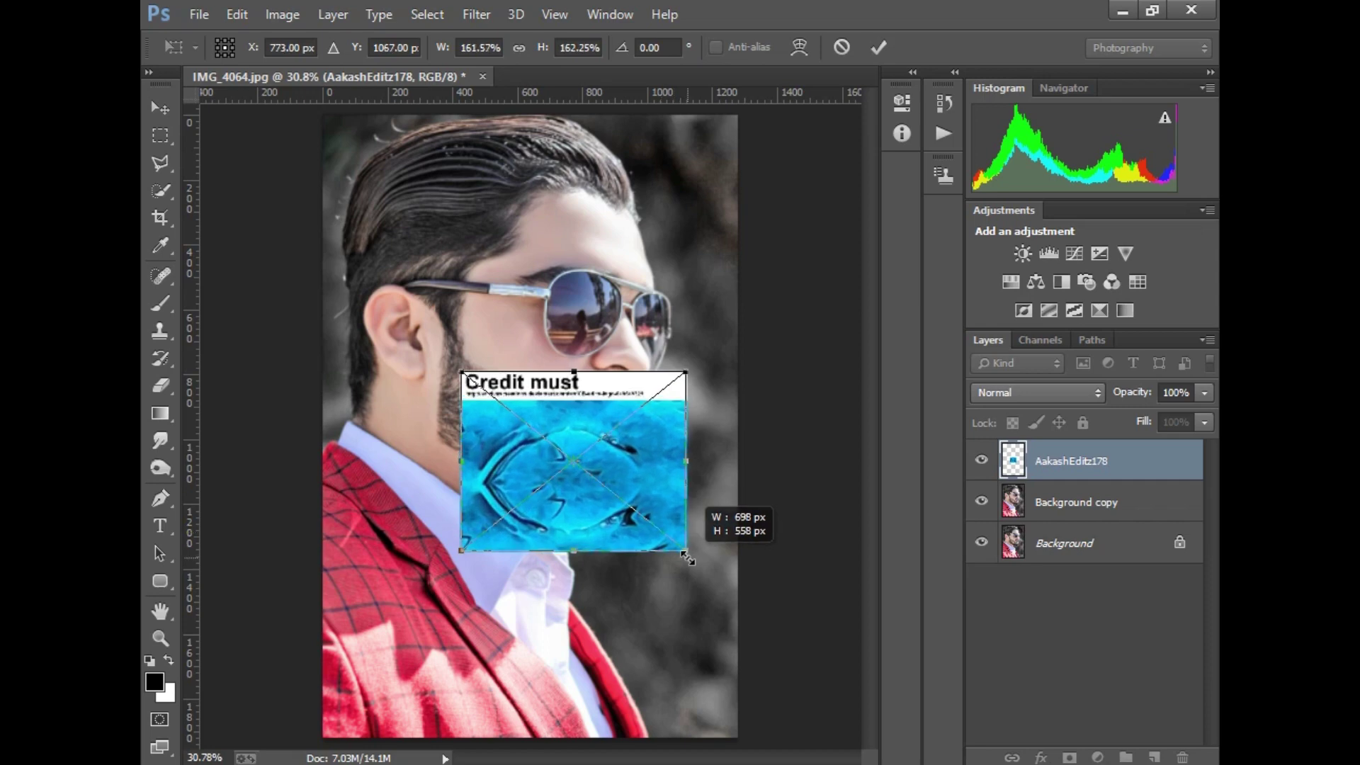
pyautogui.moveTo(649, 486); pyautogui.dragTo(666, 346)
pyautogui.press('Return')
# Hide the AakashEditz178 layer, select Background copy and zoom in on the sunglasses.
pyautogui.press('e')
pyautogui.click(981, 460)
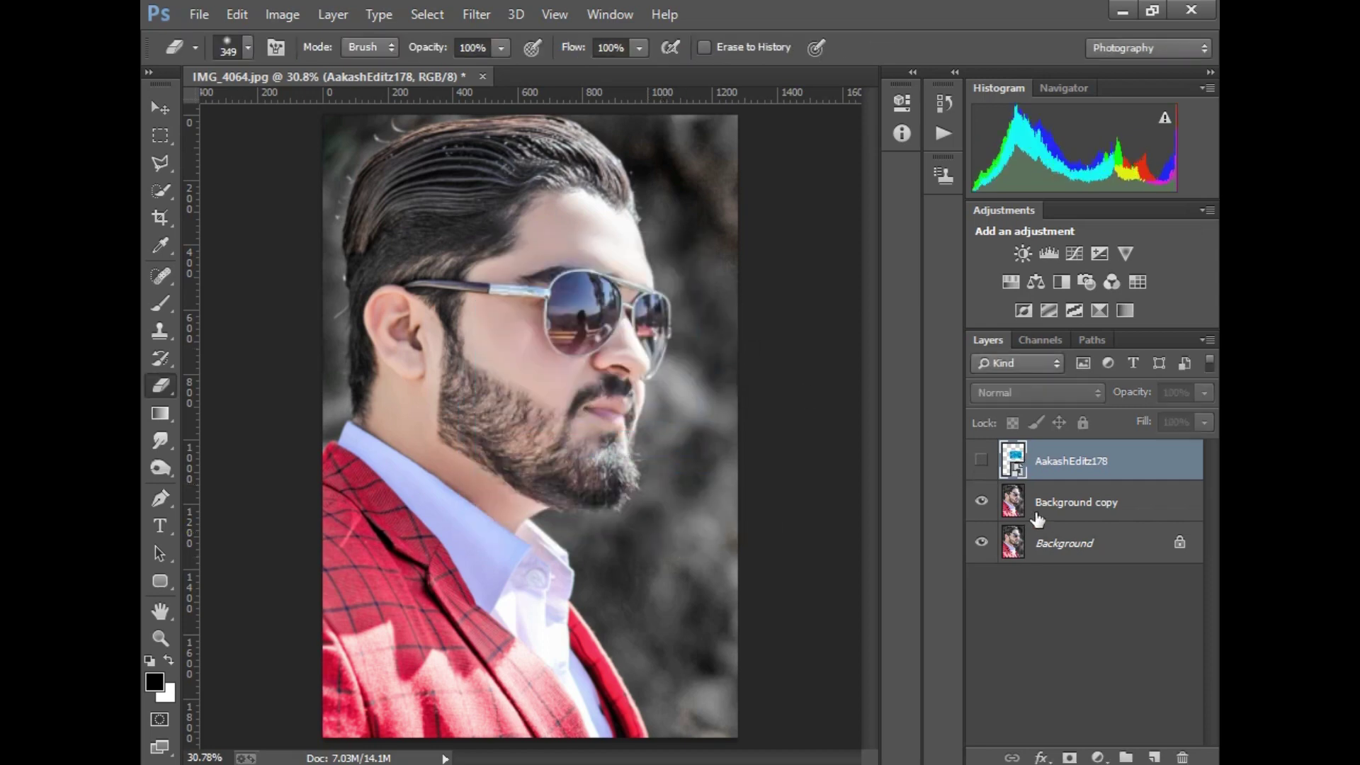
pyautogui.click(1063, 502)
pyautogui.click(161, 640)
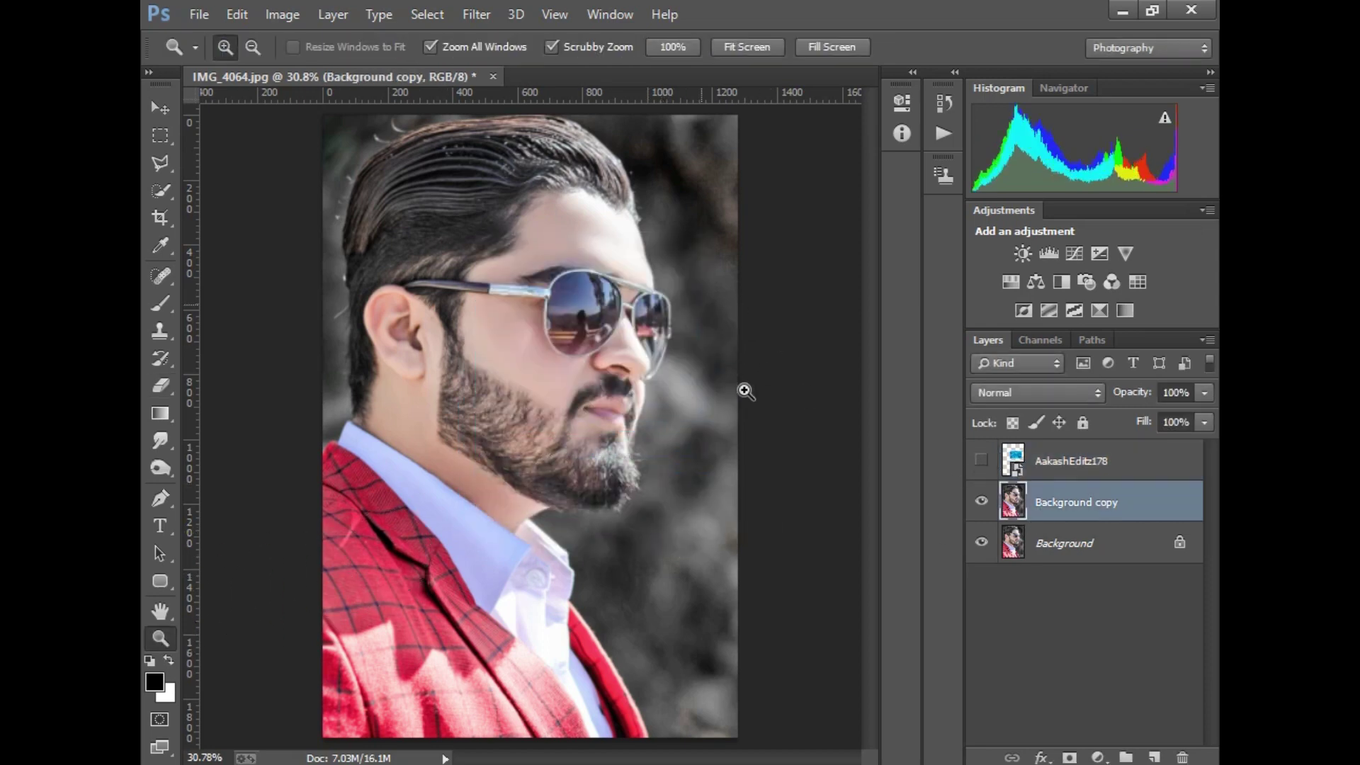
pyautogui.click(602, 311)
pyautogui.click(349, 319)
pyautogui.rightClick(491, 391)
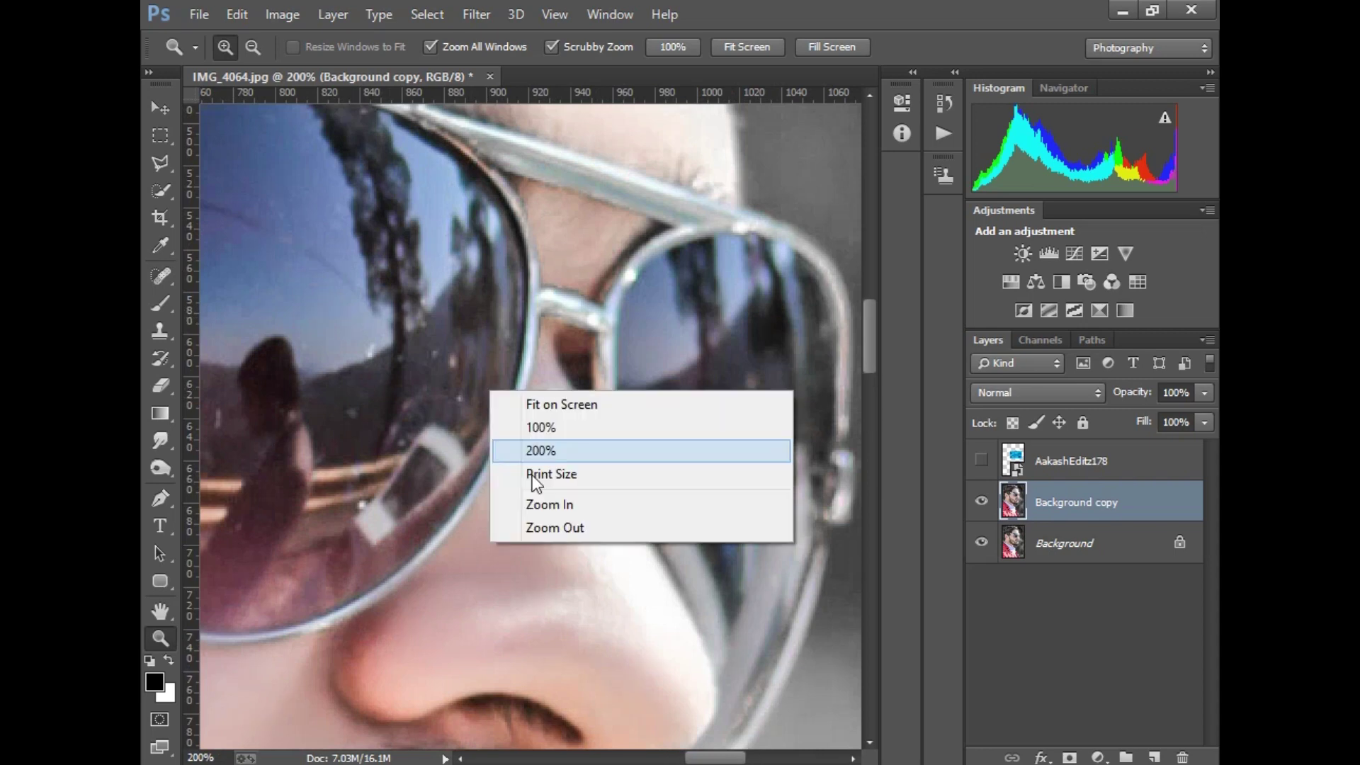
pyautogui.click(551, 529)
# Quick-select both sunglass lenses on Background copy, refining the right lens edge.
pyautogui.click(165, 188)
pyautogui.moveTo(430, 422)
pyautogui.mouseDown()
pyautogui.moveTo(461, 369)
pyautogui.moveTo(417, 447)
pyautogui.moveTo(295, 427)
pyautogui.mouseUp()
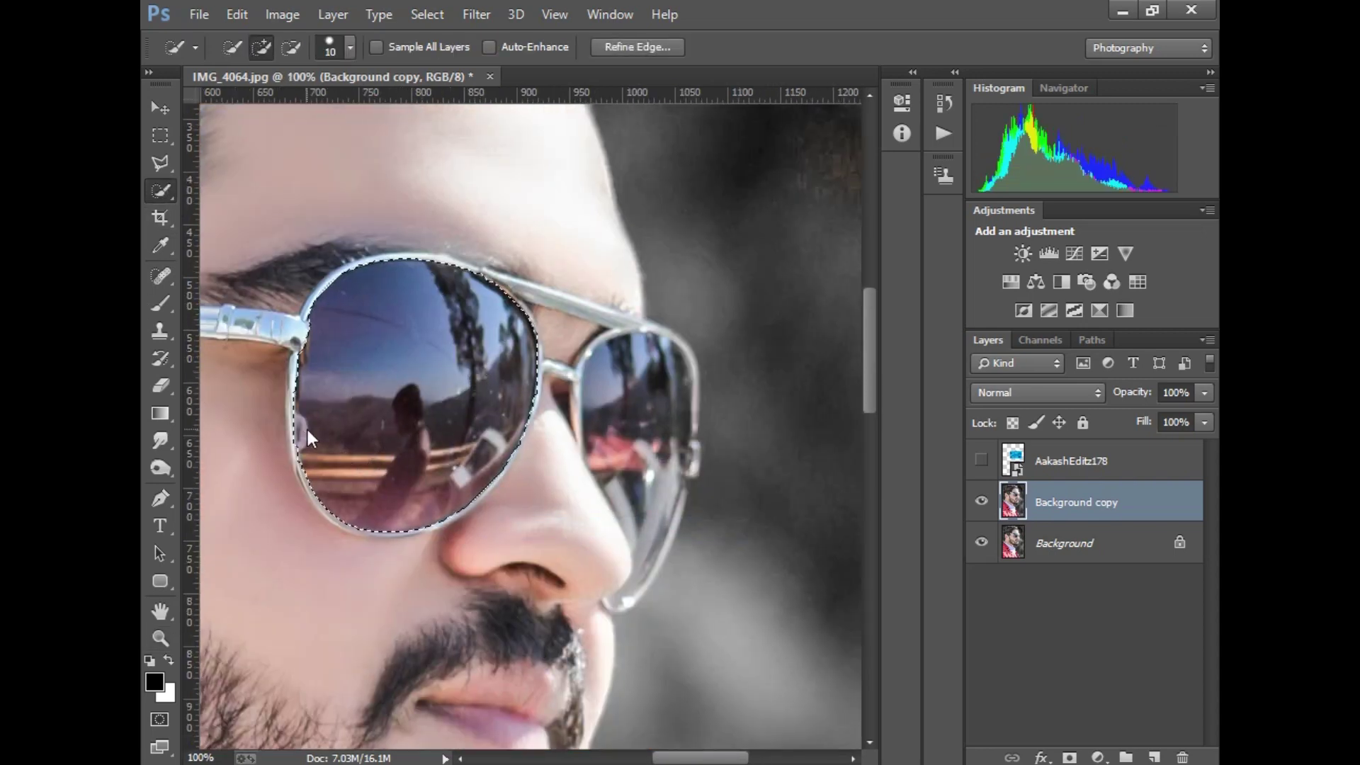
pyautogui.moveTo(666, 444)
pyautogui.mouseDown()
pyautogui.moveTo(599, 382)
pyautogui.moveTo(649, 364)
pyautogui.mouseUp()
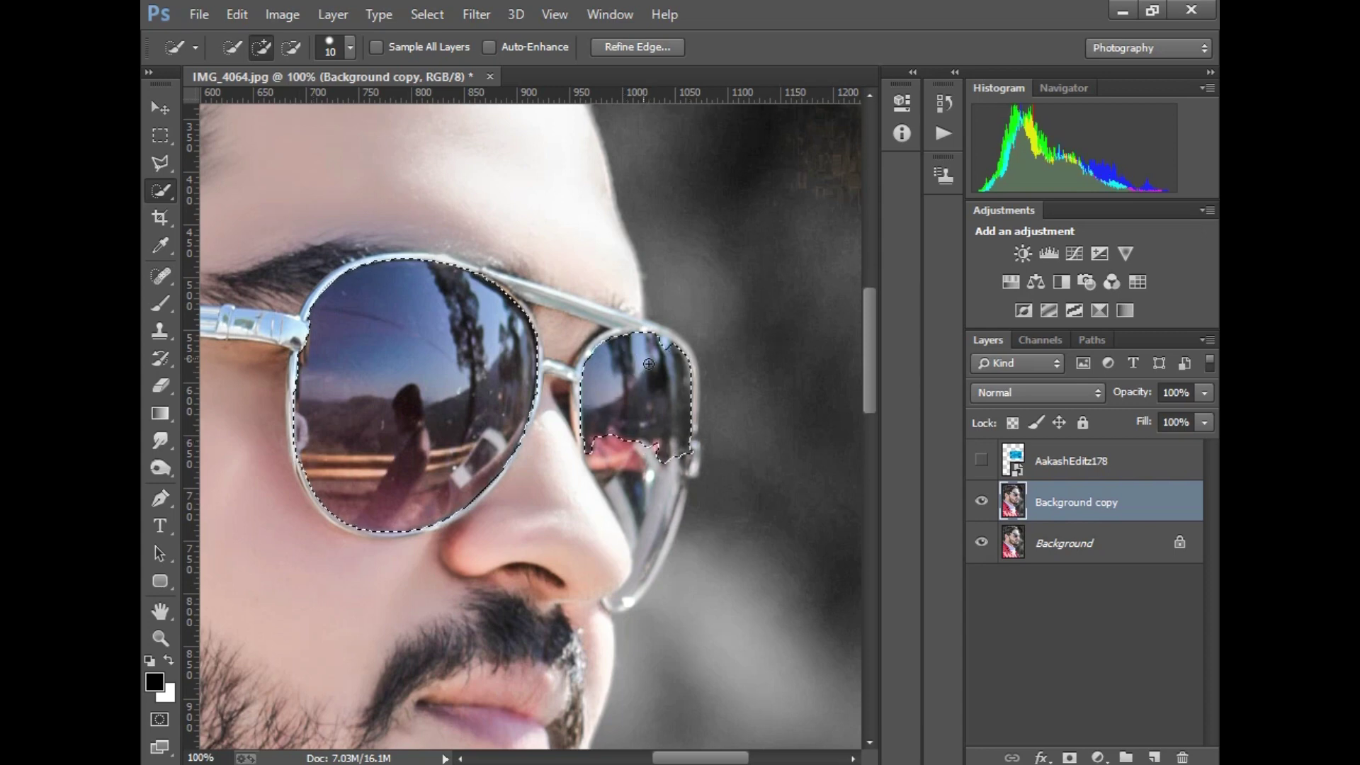
pyautogui.moveTo(636, 444)
pyautogui.mouseDown()
pyautogui.moveTo(637, 579)
pyautogui.moveTo(616, 601)
pyautogui.mouseUp()
pyautogui.rightClick(635, 460)
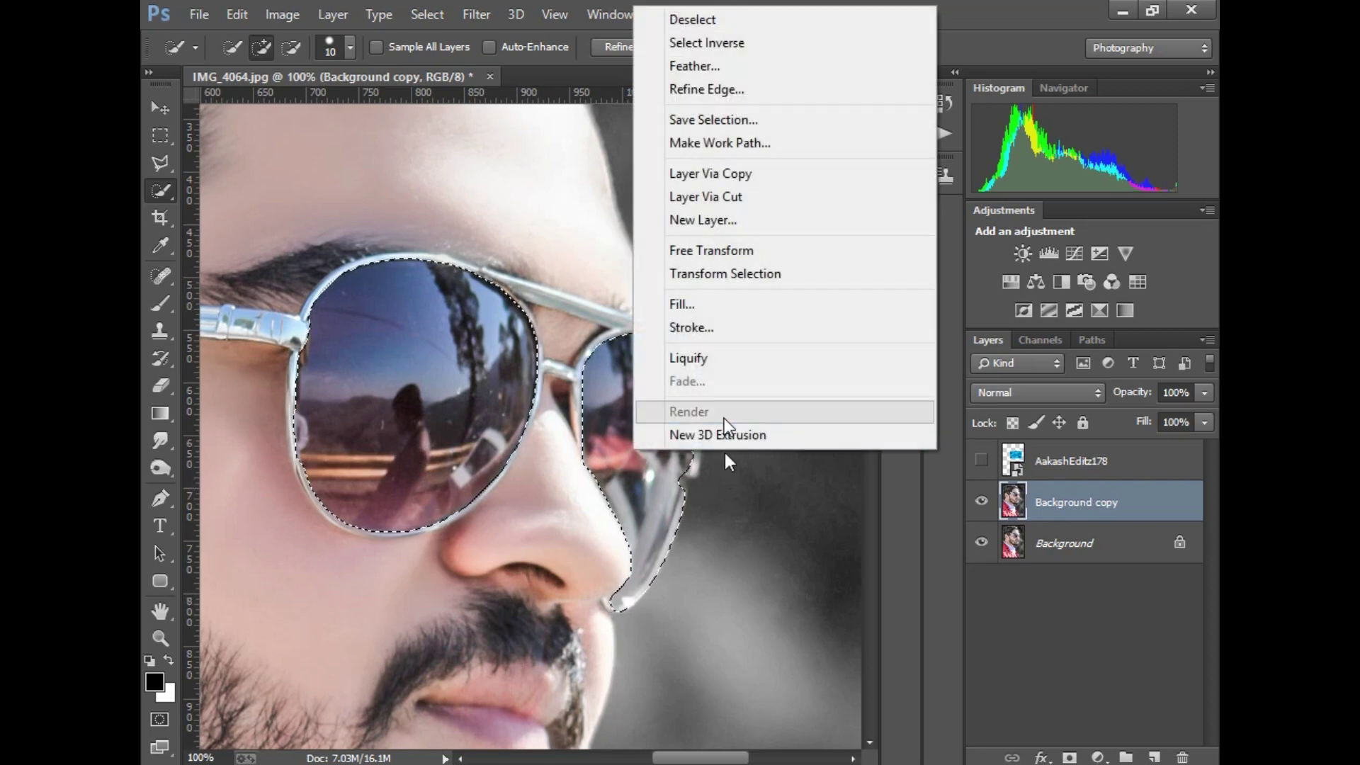
pyautogui.press('Escape')
pyautogui.moveTo(669, 355); pyautogui.dragTo(688, 427)
pyautogui.rightClick(677, 418)
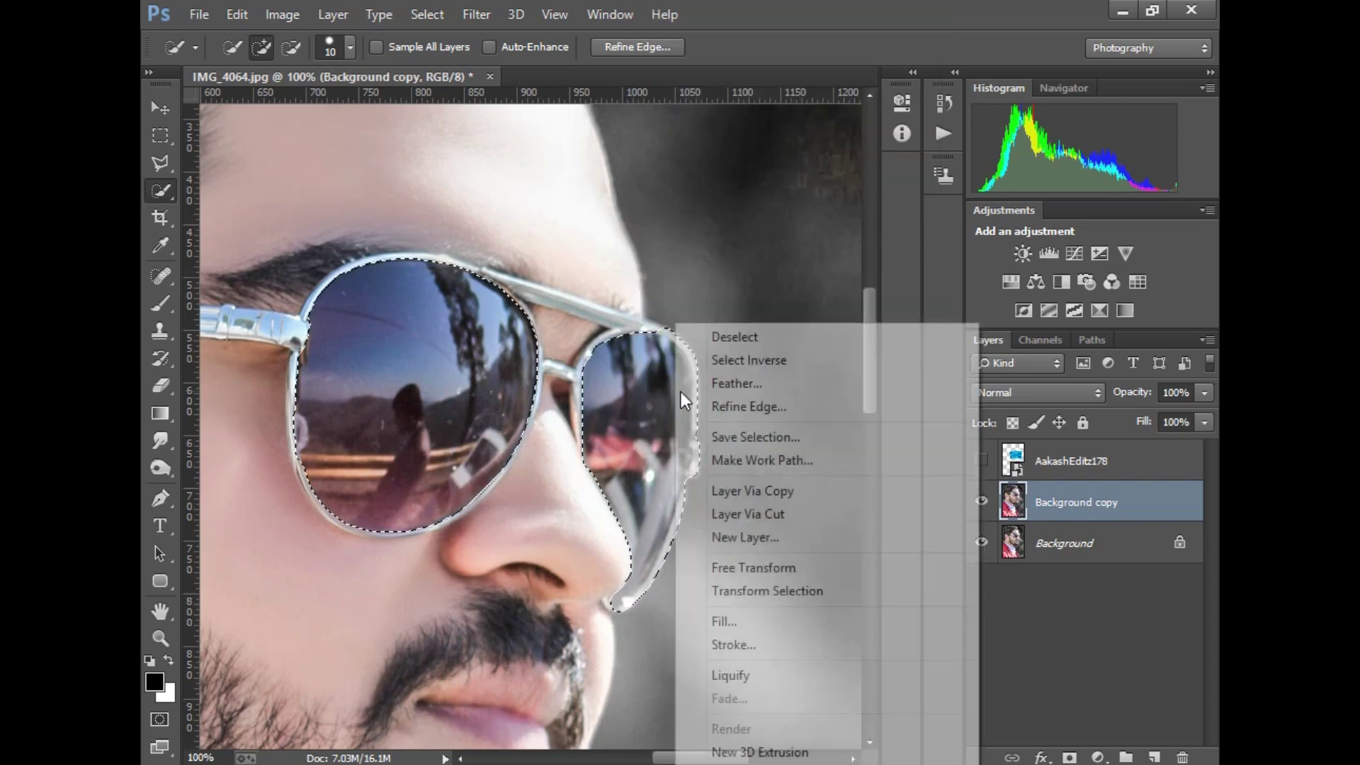
# Copy the selected lenses to Layer 1 and clip the AakashEditz178 image to it.
pyautogui.click(784, 490)
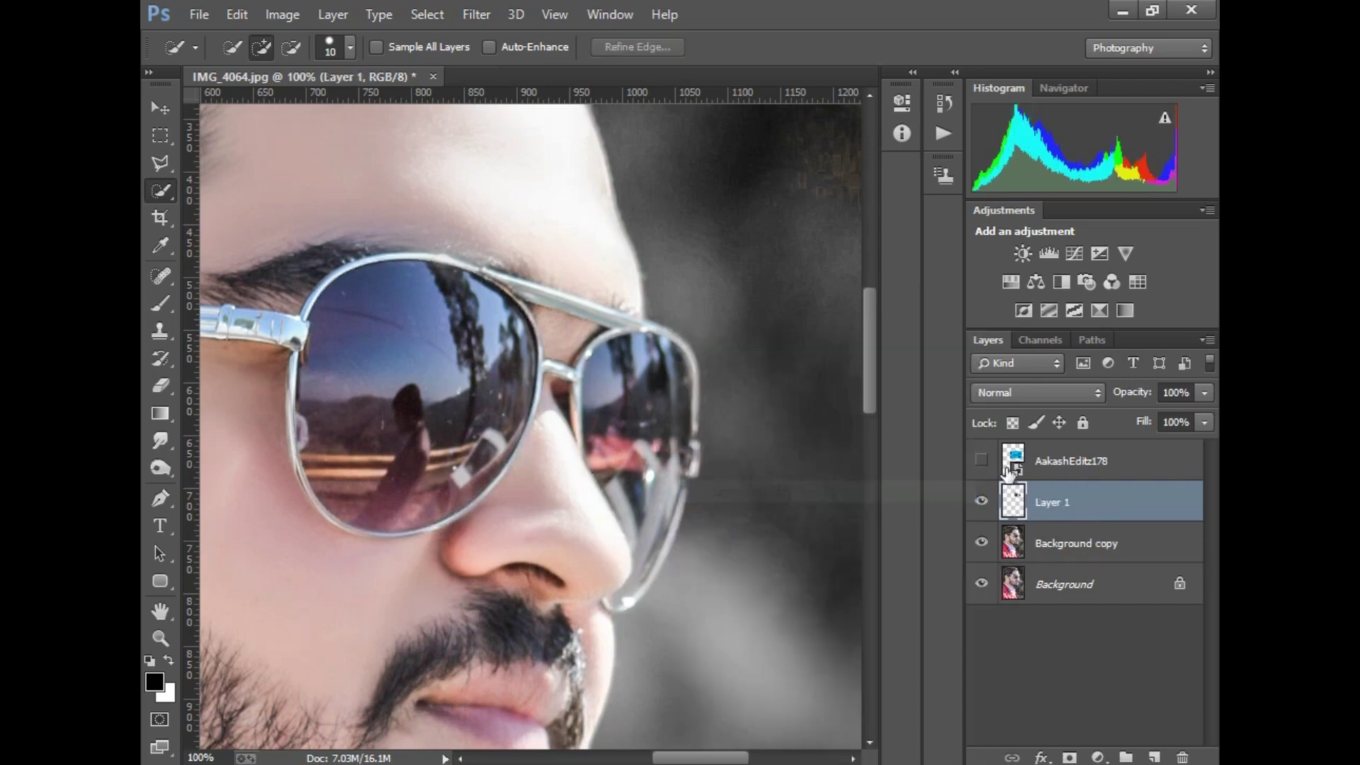
pyautogui.click(1071, 461)
pyautogui.click(984, 461)
pyautogui.rightClick(1014, 461)
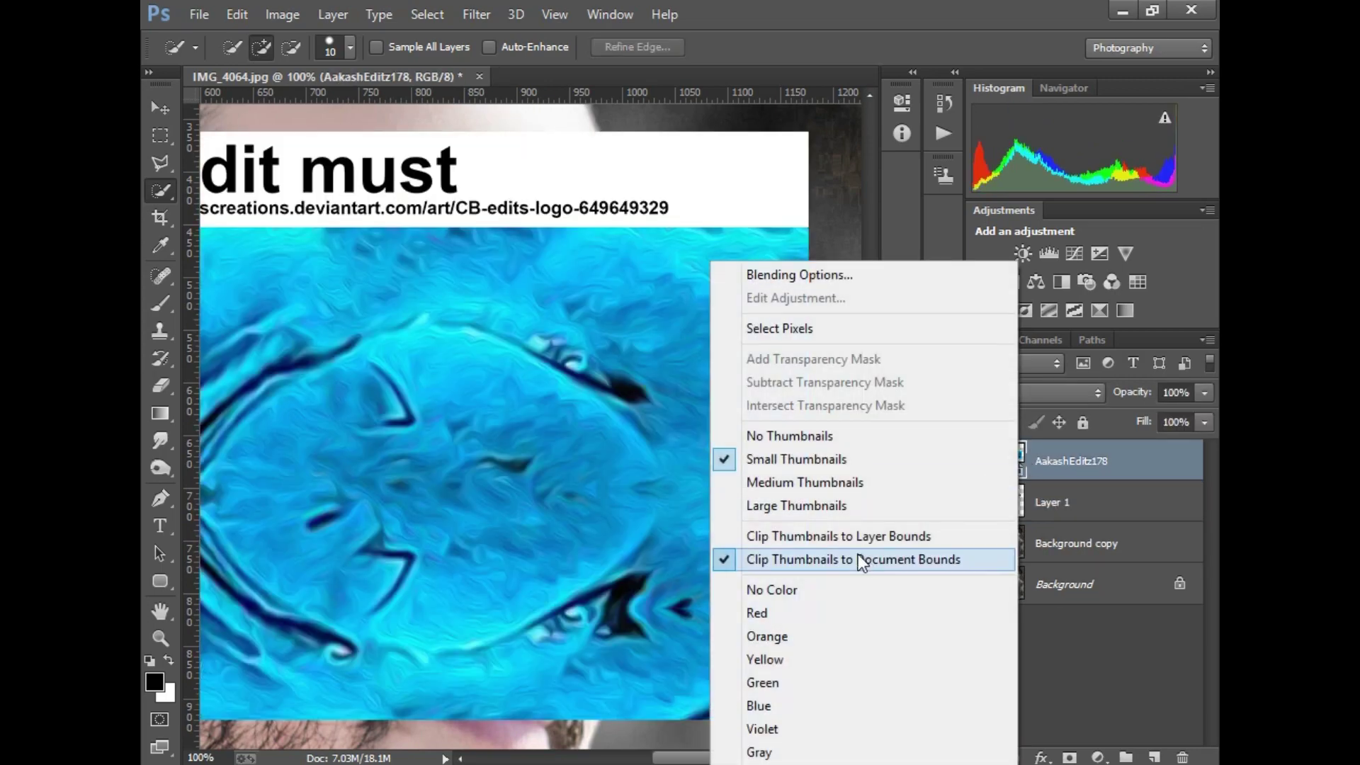
pyautogui.rightClick(1121, 473)
pyautogui.click(761, 401)
# Zoom to the glasses at 125% and lower the blue layer's fill to 52%.
pyautogui.click(160, 637)
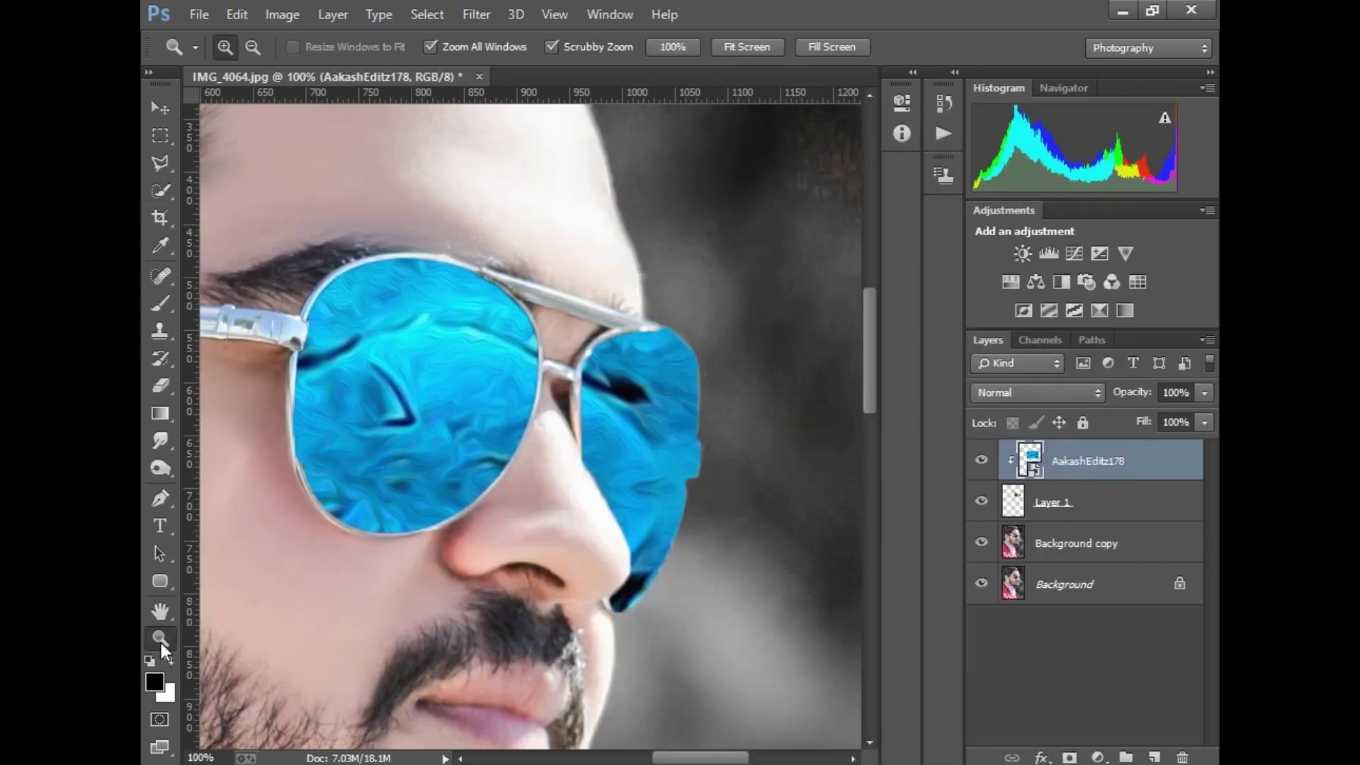
pyautogui.rightClick(486, 472)
pyautogui.click(511, 484)
pyautogui.moveTo(608, 321); pyautogui.dragTo(848, 445)
pyautogui.moveTo(1192, 446); pyautogui.dragTo(1153, 447)
# Rasterize the blue layer, erase its stray edges and fit the image on screen.
pyautogui.click(160, 385)
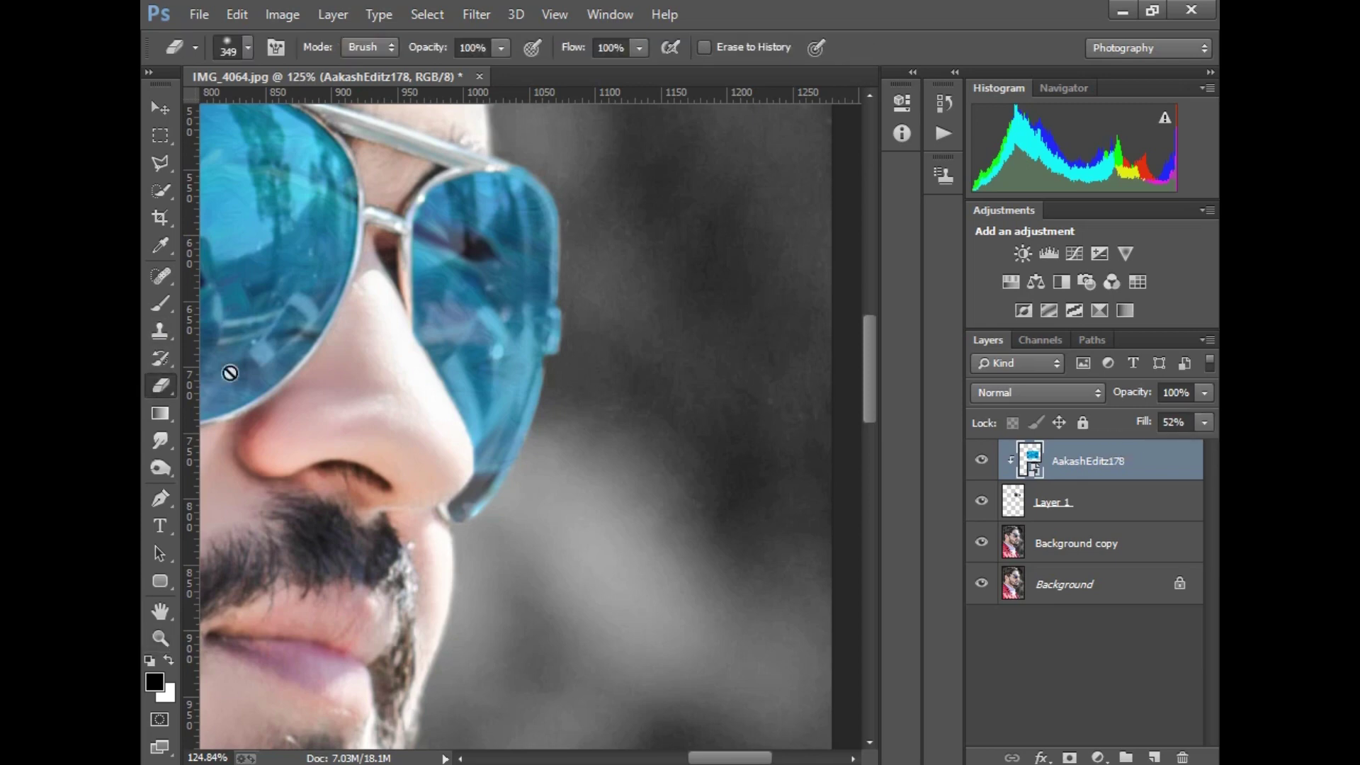
pyautogui.rightClick(597, 264)
pyautogui.click(562, 227)
pyautogui.press('Return')
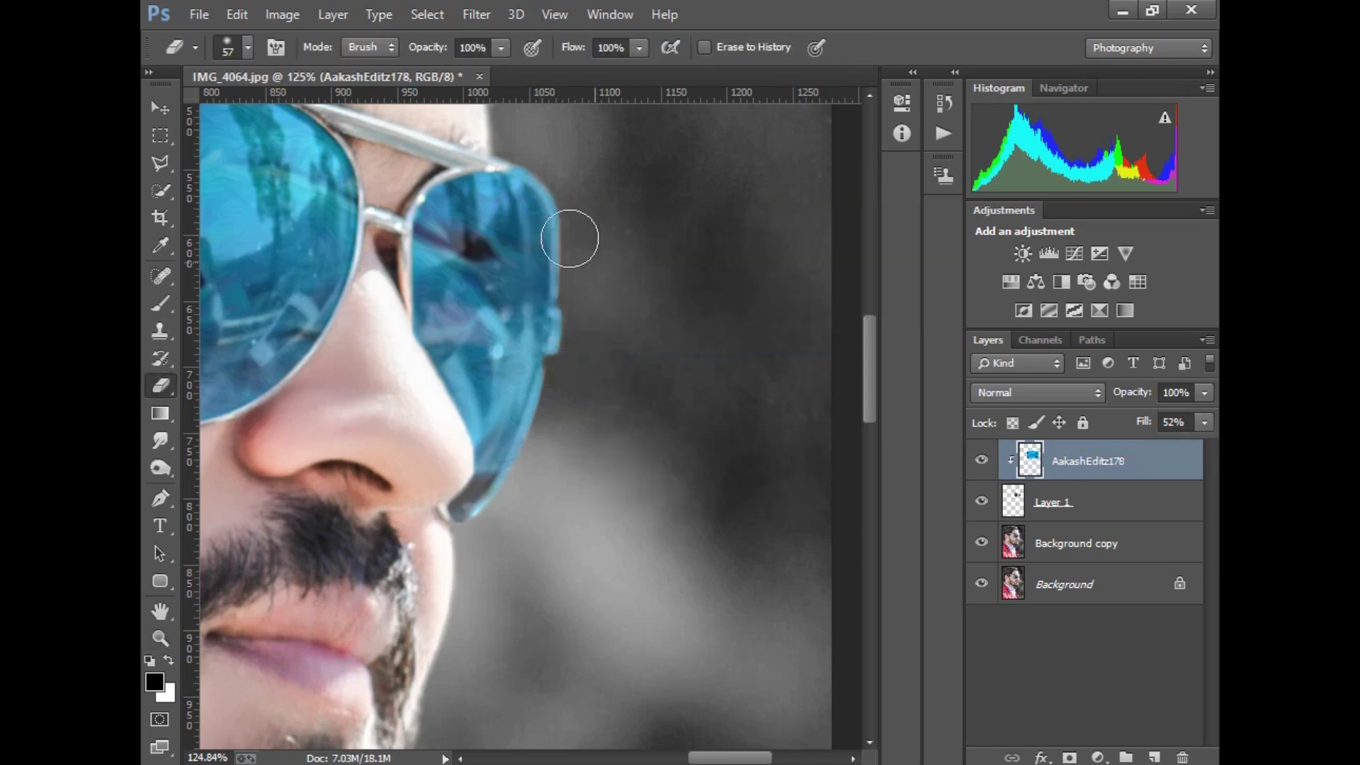
pyautogui.rightClick(593, 244)
pyautogui.click(499, 167)
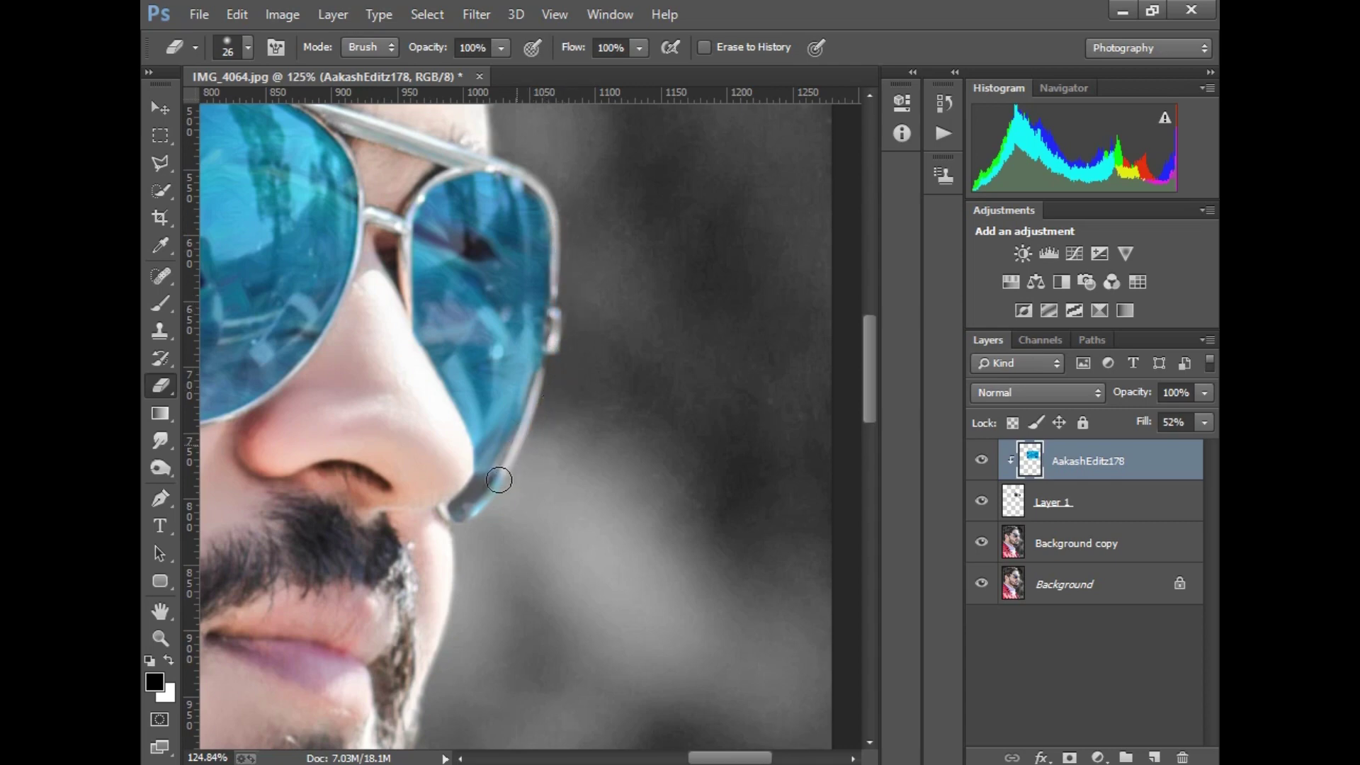
pyautogui.click(160, 639)
pyautogui.rightClick(599, 434)
pyautogui.click(641, 447)
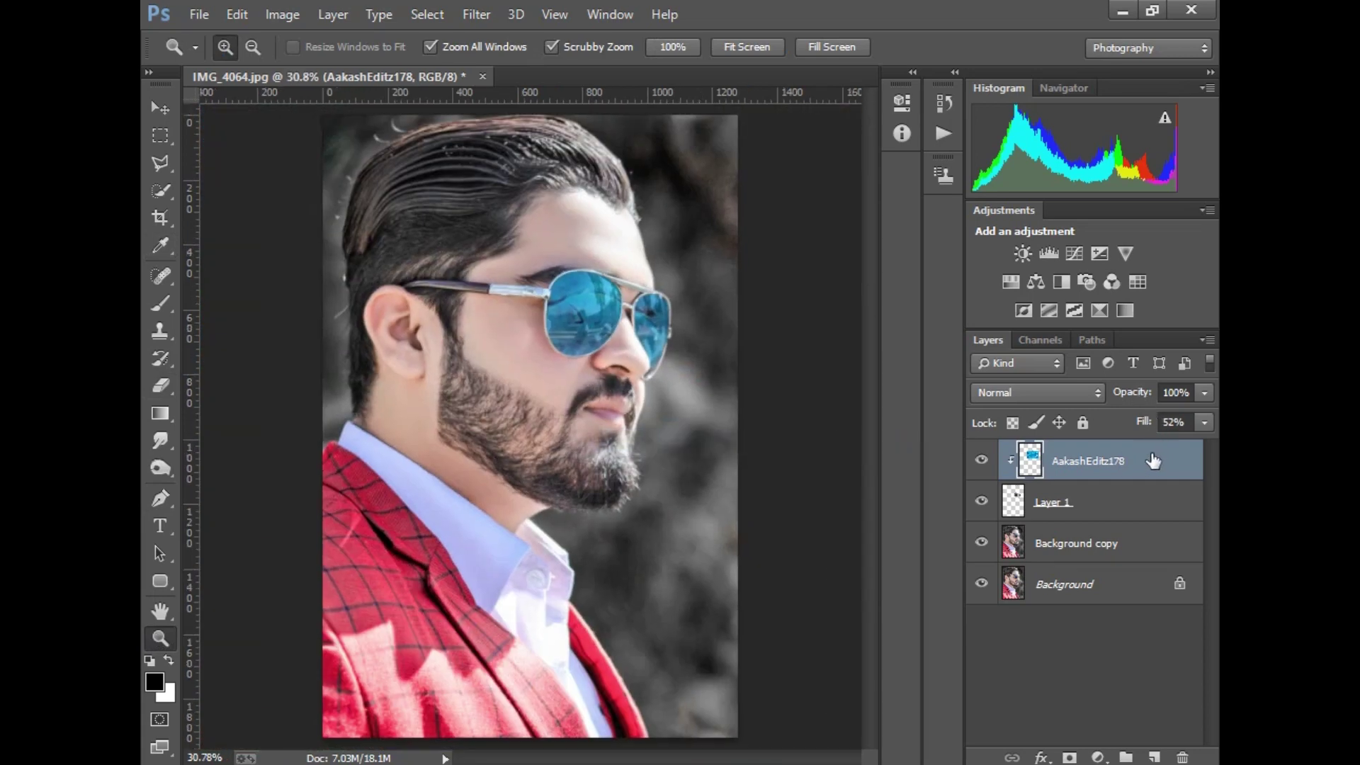
# Hide the blue overlay, select Layer 1 and heal the reflected figure in the left lens.
pyautogui.click(981, 460)
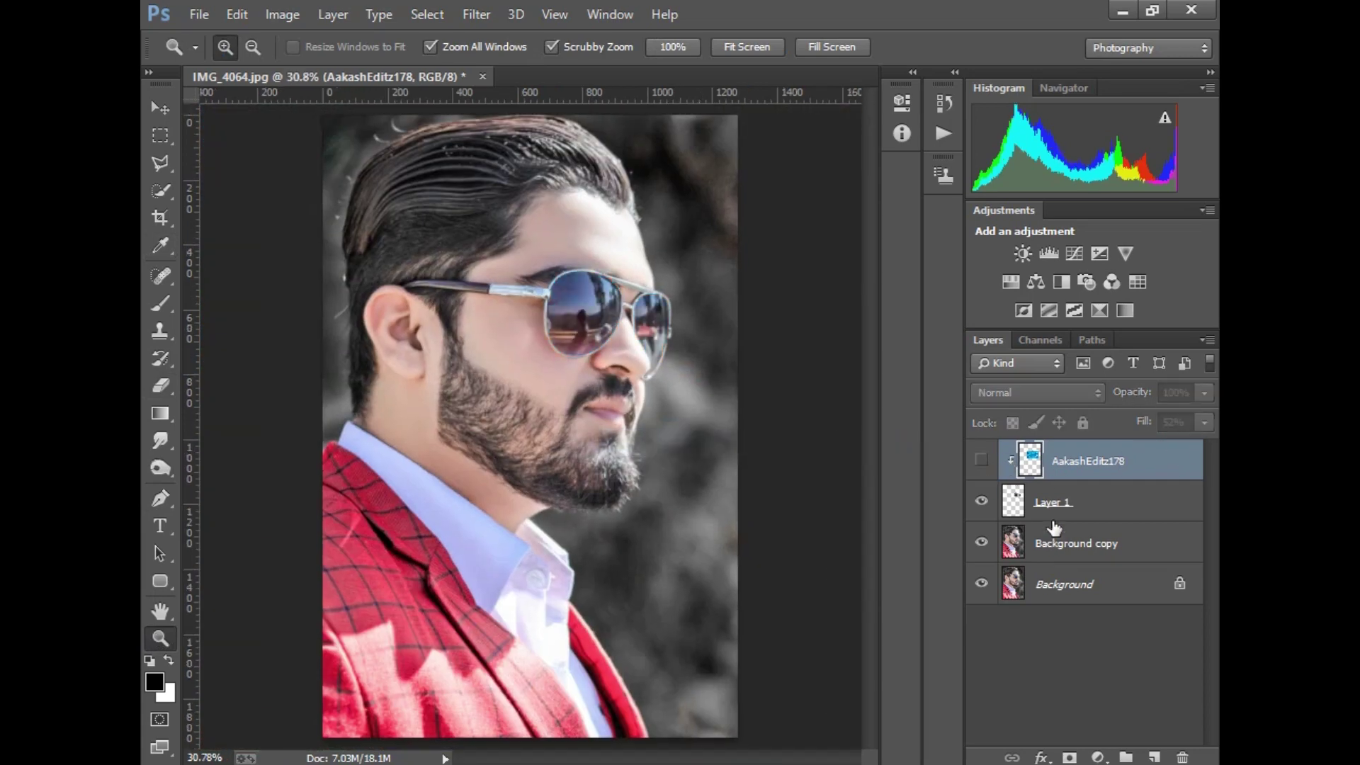
pyautogui.click(1063, 503)
pyautogui.click(589, 348)
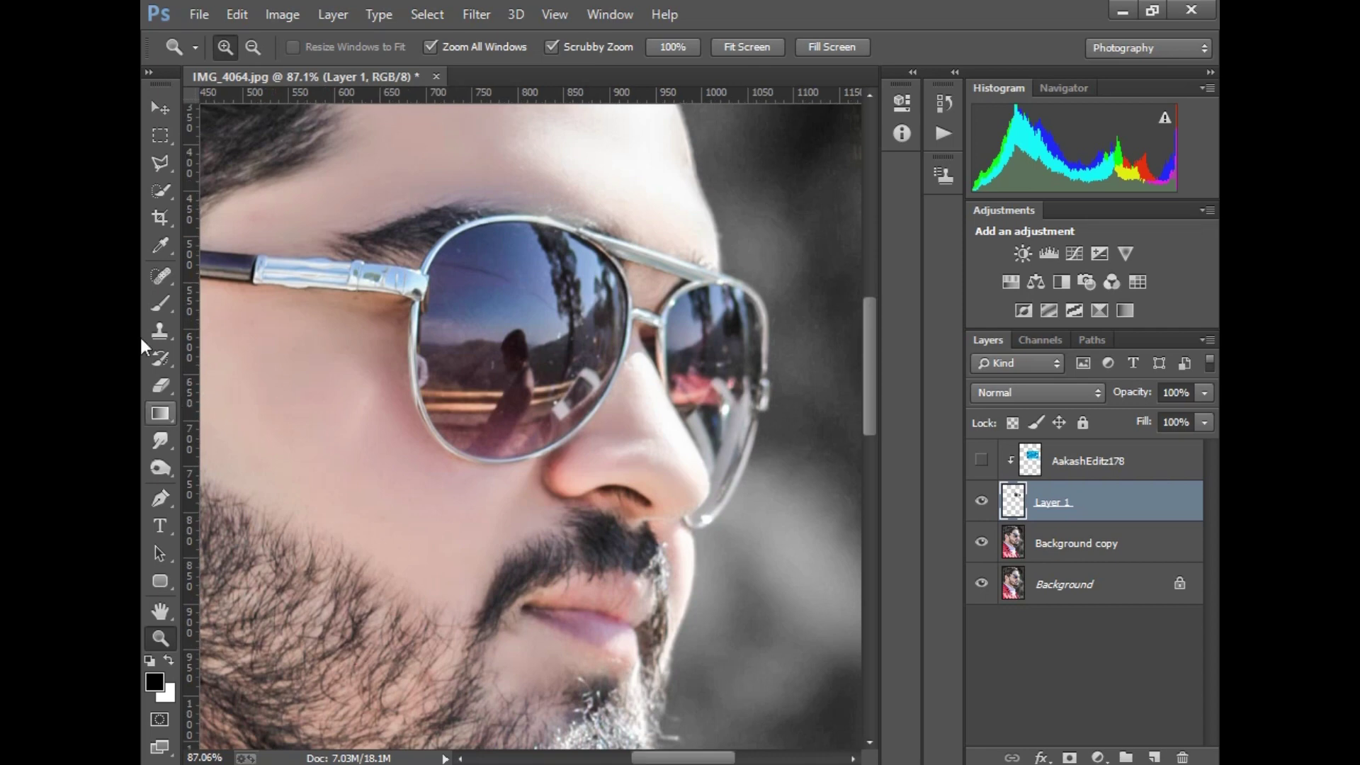
pyautogui.press('j')
pyautogui.moveTo(528, 362); pyautogui.dragTo(525, 432)
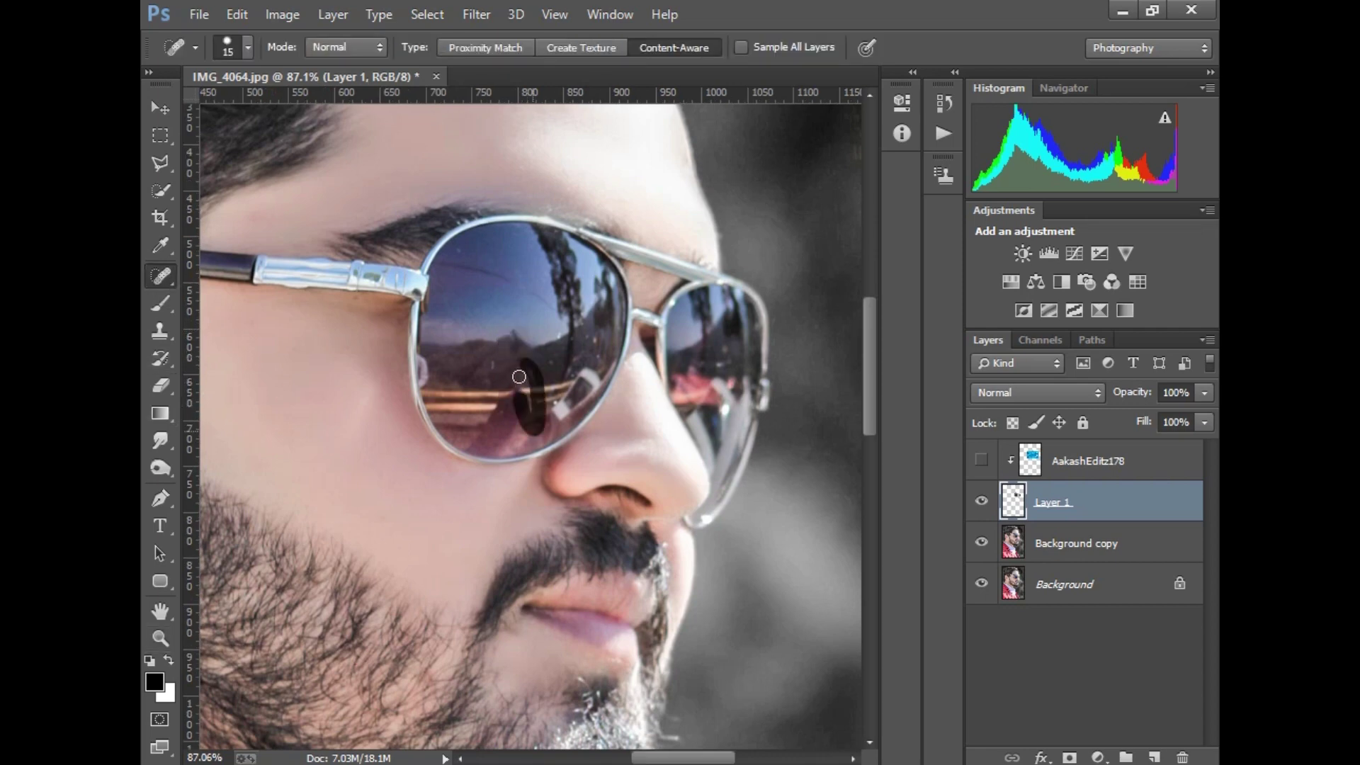
pyautogui.moveTo(500, 379); pyautogui.dragTo(490, 411)
# Enlarge the Spot Healing Brush to 46 px and heal the remaining left and pink right-lens reflections.
pyautogui.rightClick(583, 388)
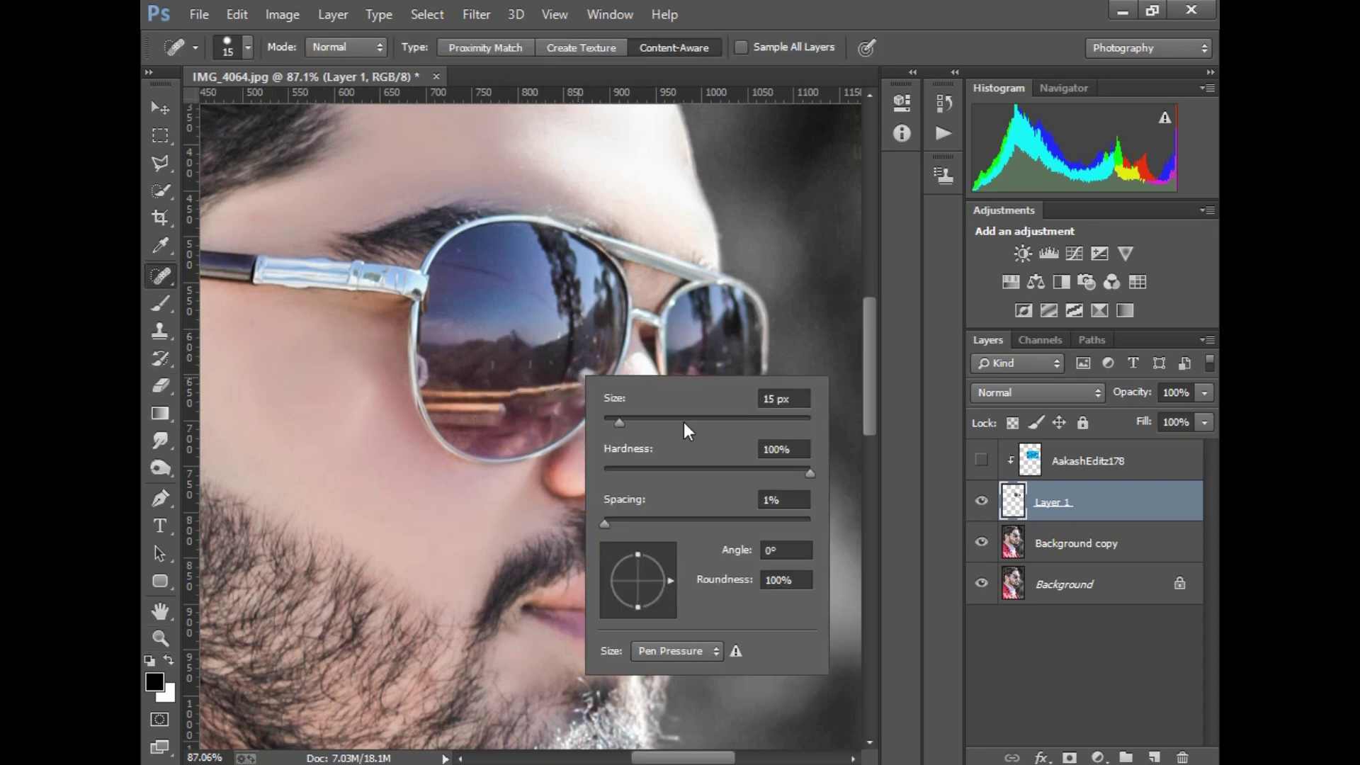
pyautogui.click(562, 373)
pyautogui.moveTo(566, 316); pyautogui.dragTo(511, 410)
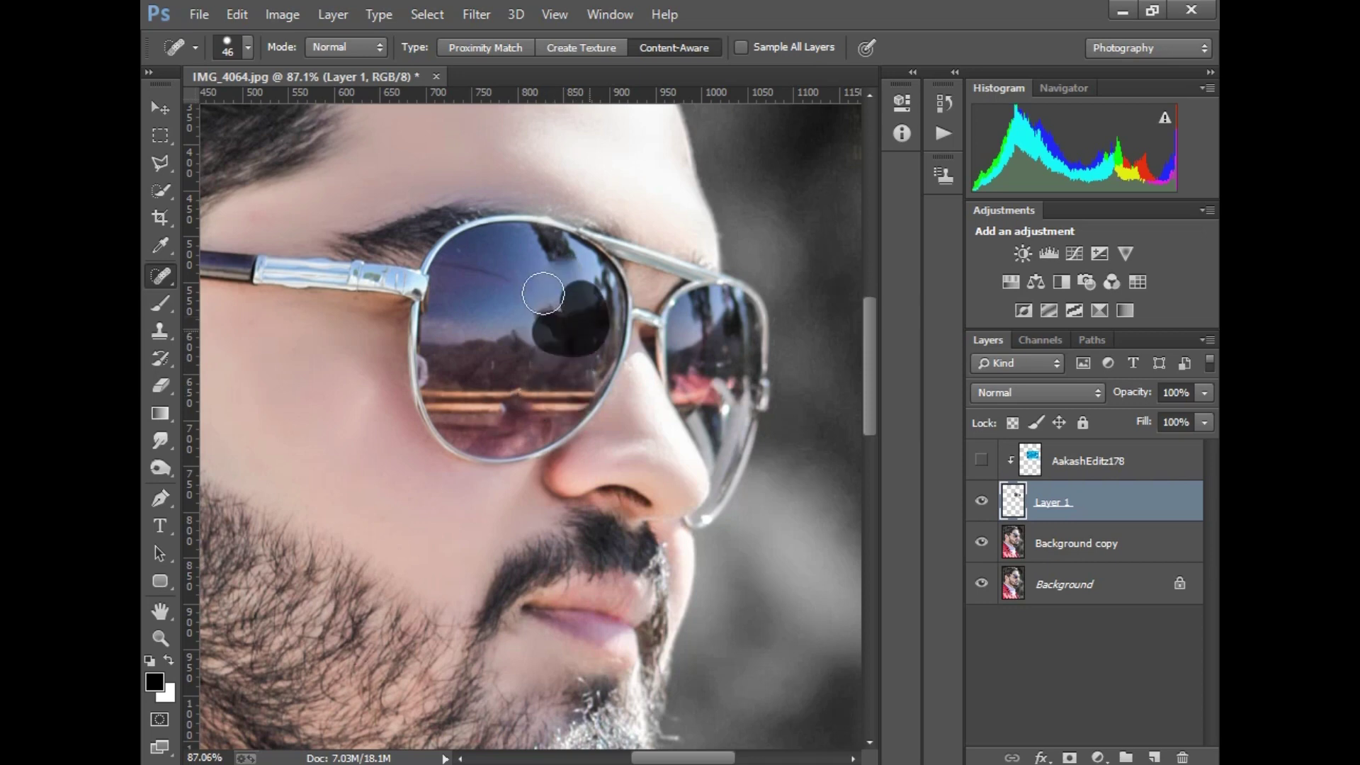
pyautogui.moveTo(531, 318)
pyautogui.mouseDown()
pyautogui.moveTo(561, 270)
pyautogui.moveTo(599, 287)
pyautogui.mouseUp()
pyautogui.moveTo(702, 327); pyautogui.dragTo(720, 387)
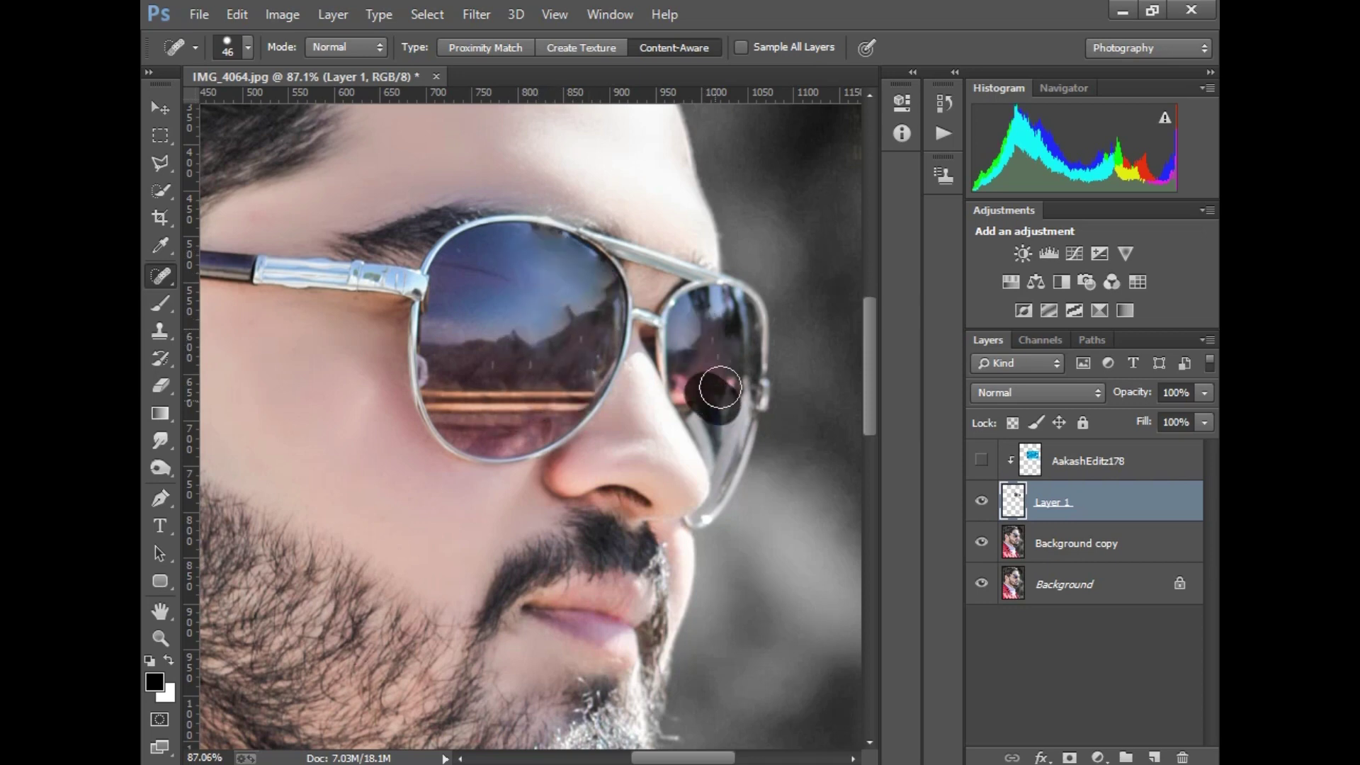
pyautogui.click(160, 636)
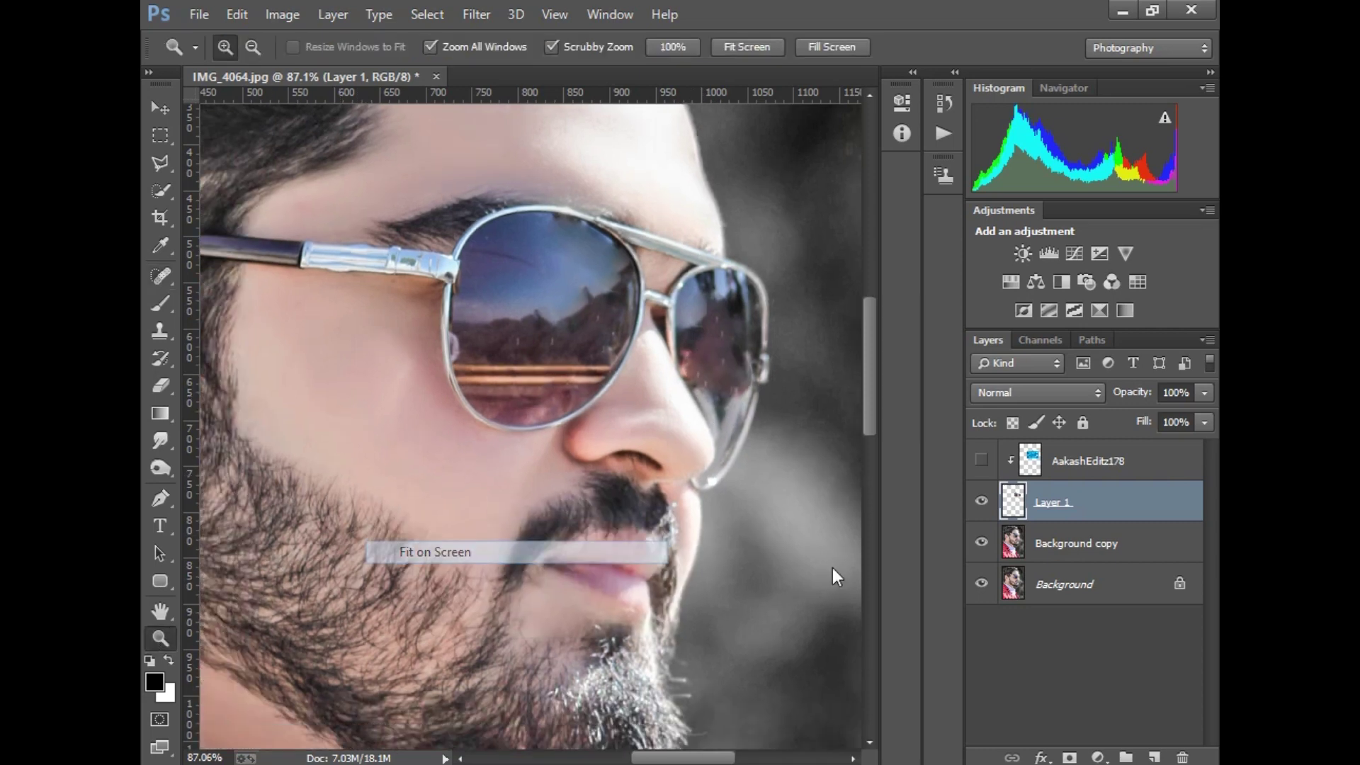
pyautogui.hotkey('ctrl', '0')
# Show the AakashEditz178 overlay again and lower its fill to 50%.
pyautogui.click(982, 462)
pyautogui.click(1071, 394)
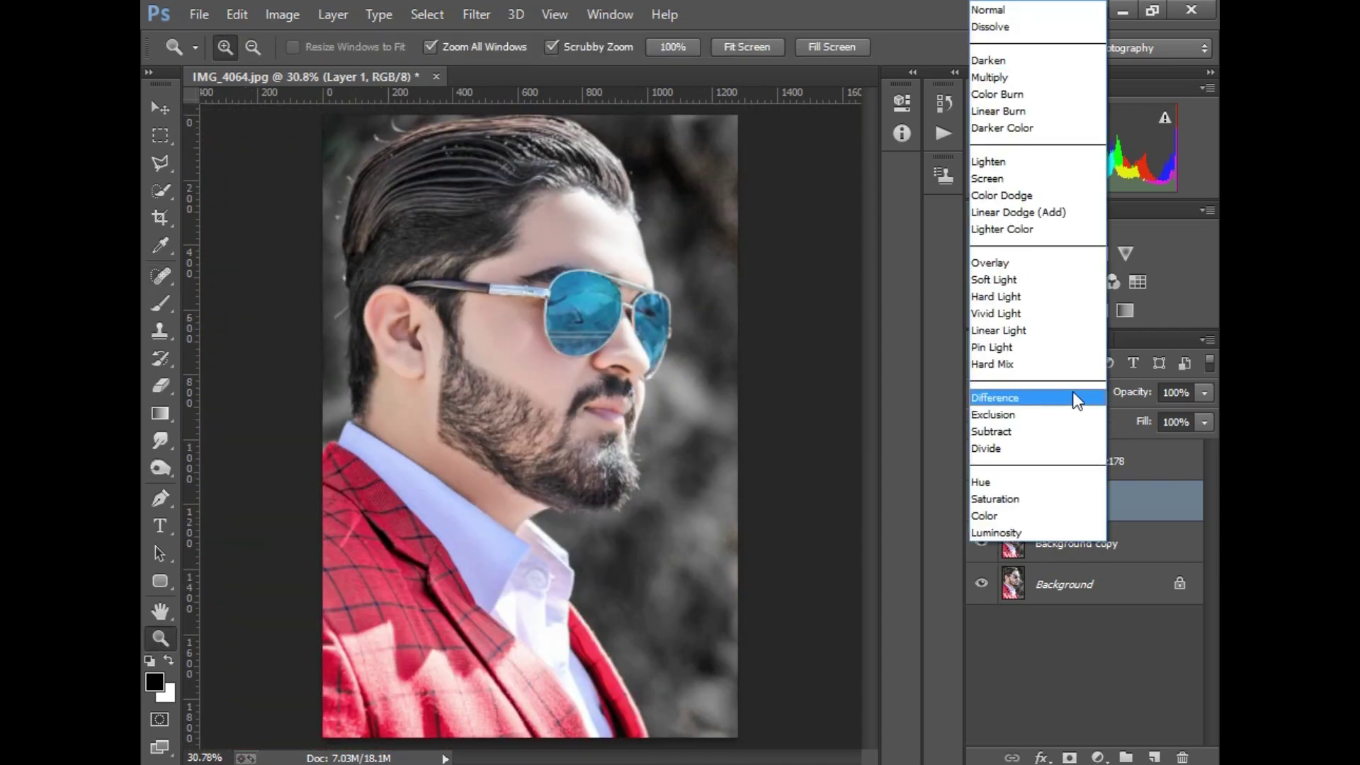
pyautogui.click(1203, 423)
pyautogui.click(1070, 464)
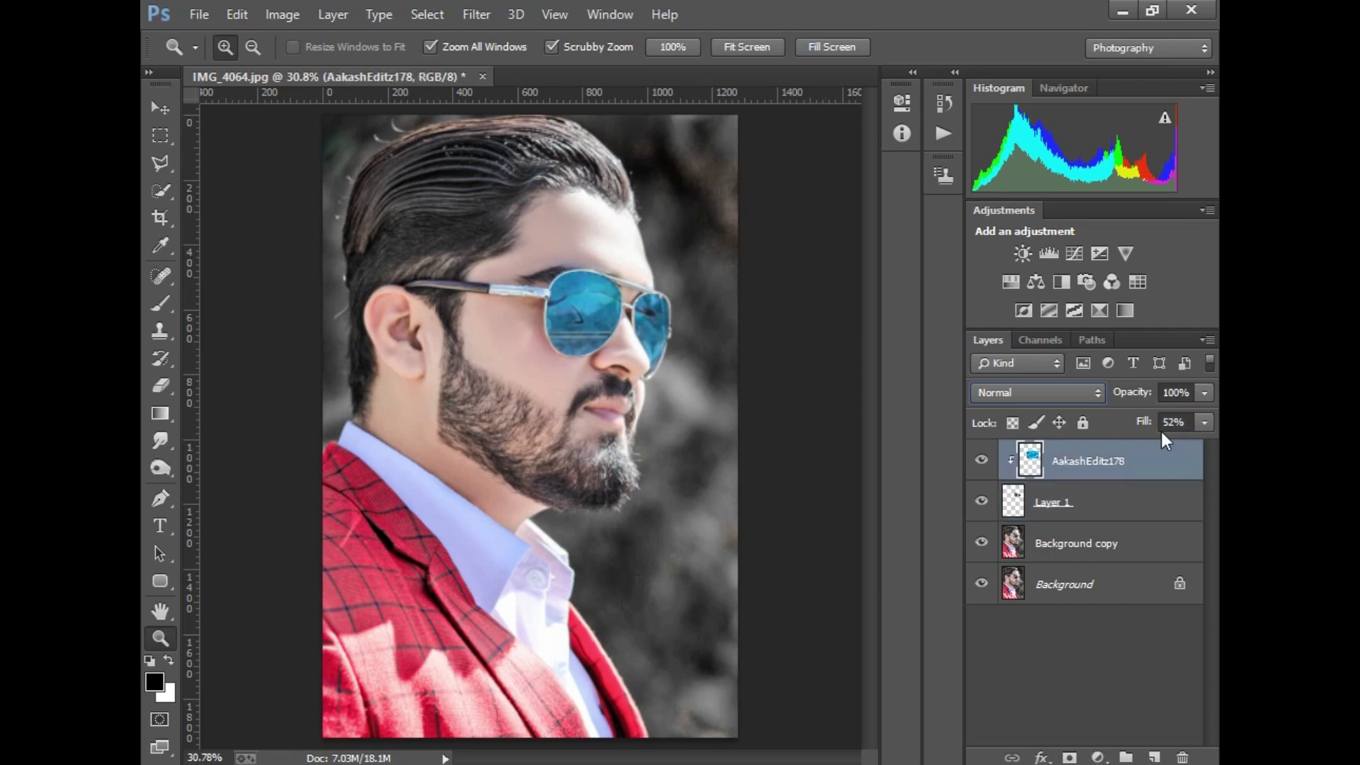
pyautogui.moveTo(1193, 445); pyautogui.dragTo(1152, 460)
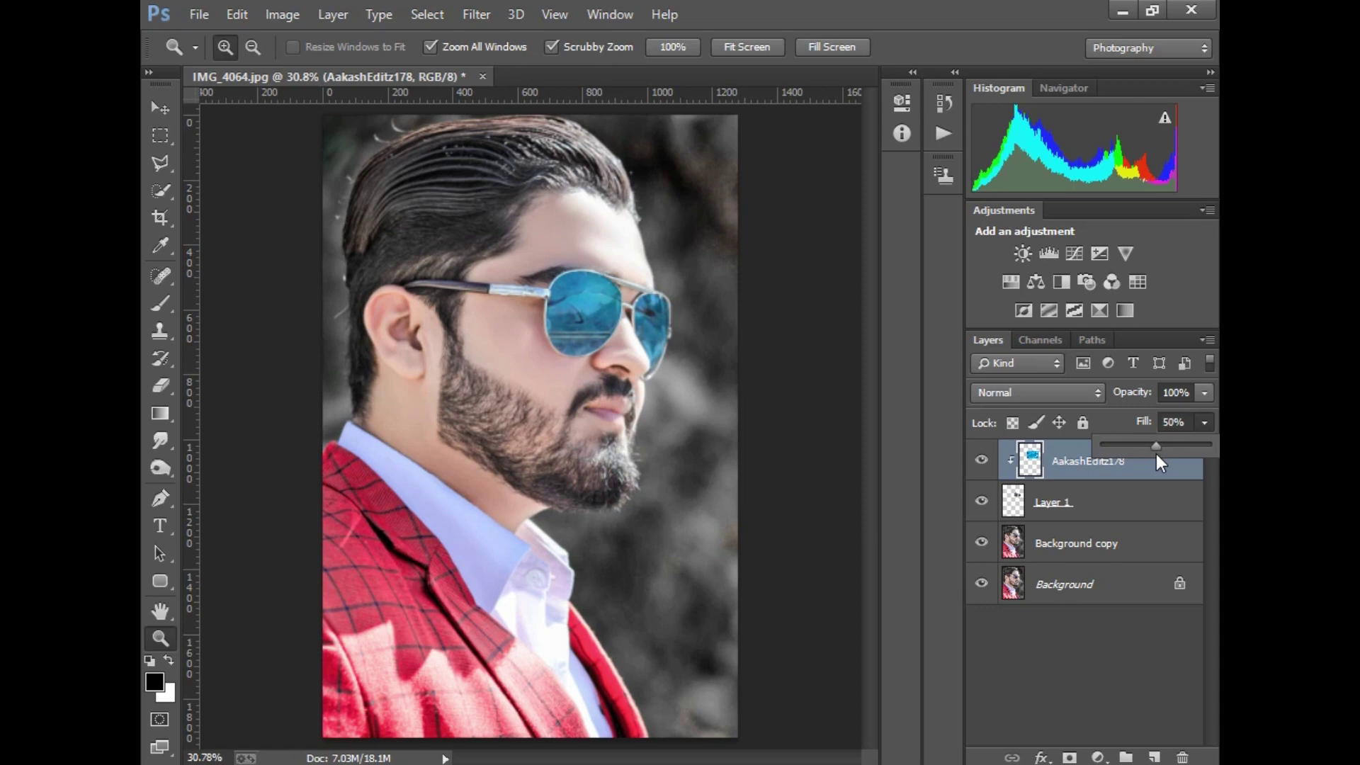
pyautogui.click(1209, 341)
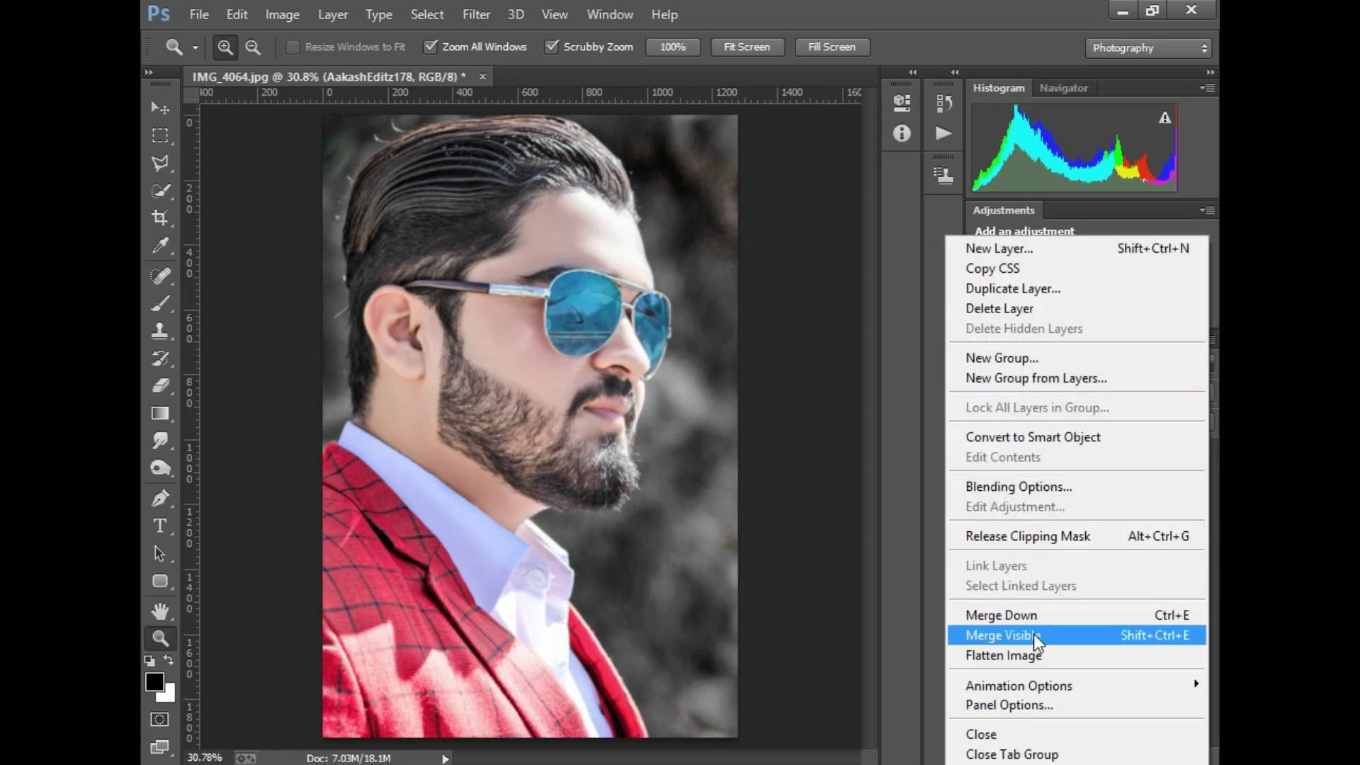
pyautogui.click(573, 165)
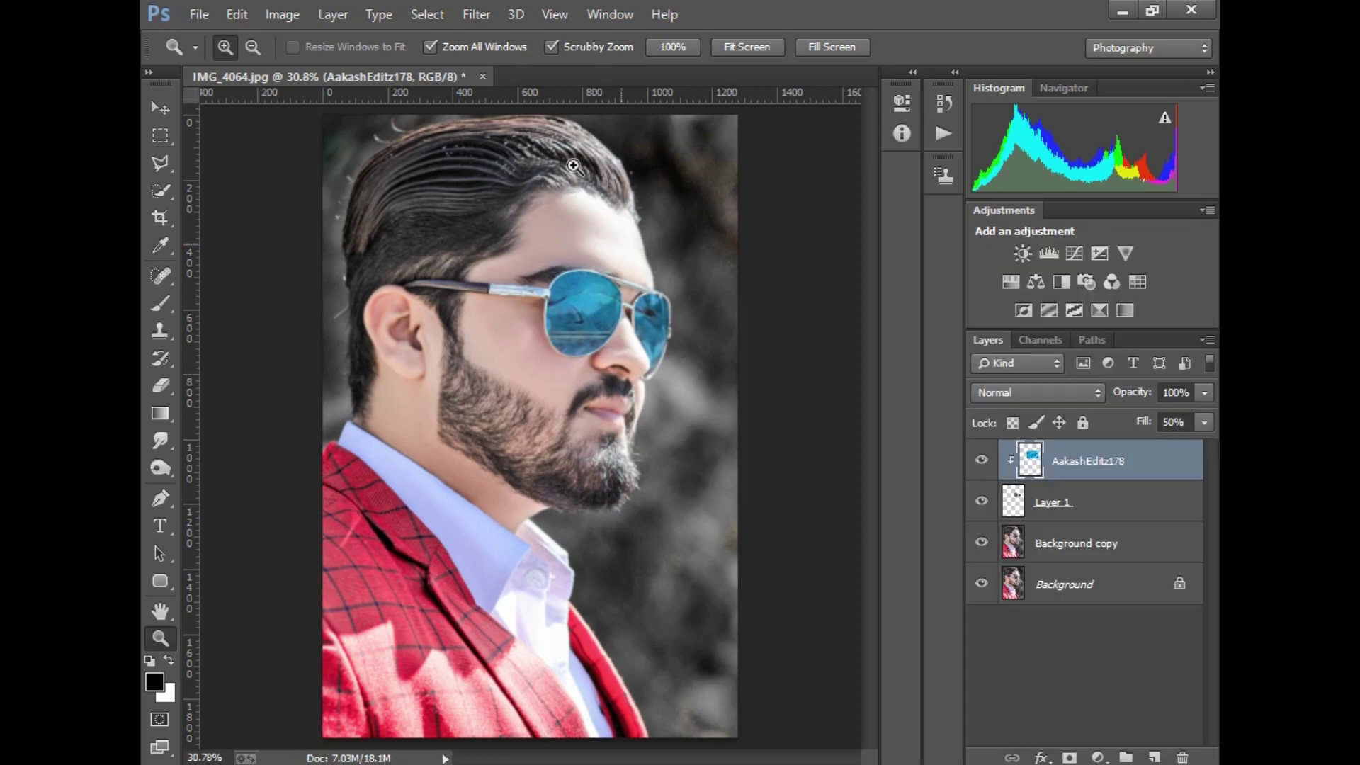
# Apply a Camera Raw Filter with Clarity +70, Contrast +33 and Exposure +0.15.
pyautogui.click(472, 14)
pyautogui.click(522, 133)
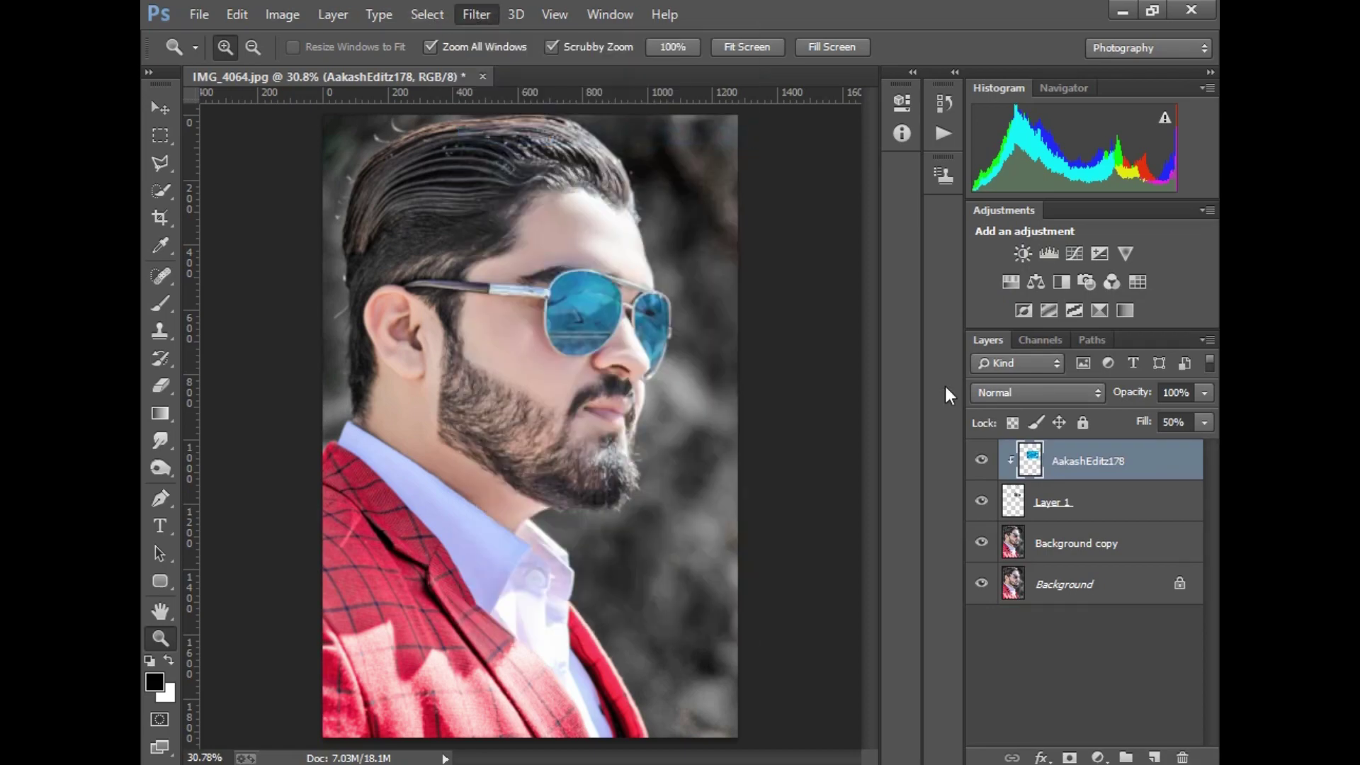
pyautogui.moveTo(1129, 645); pyautogui.dragTo(1148, 646)
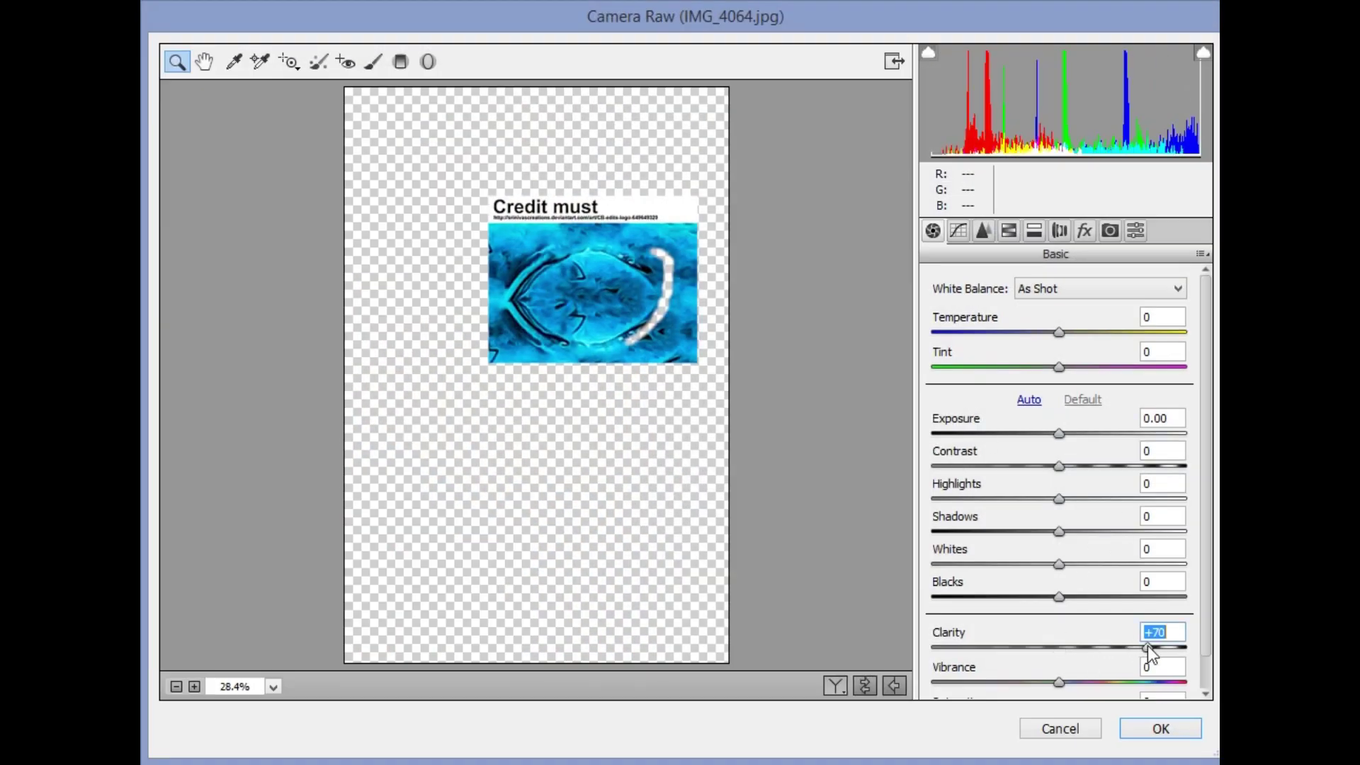
pyautogui.click(1101, 466)
pyautogui.click(1073, 433)
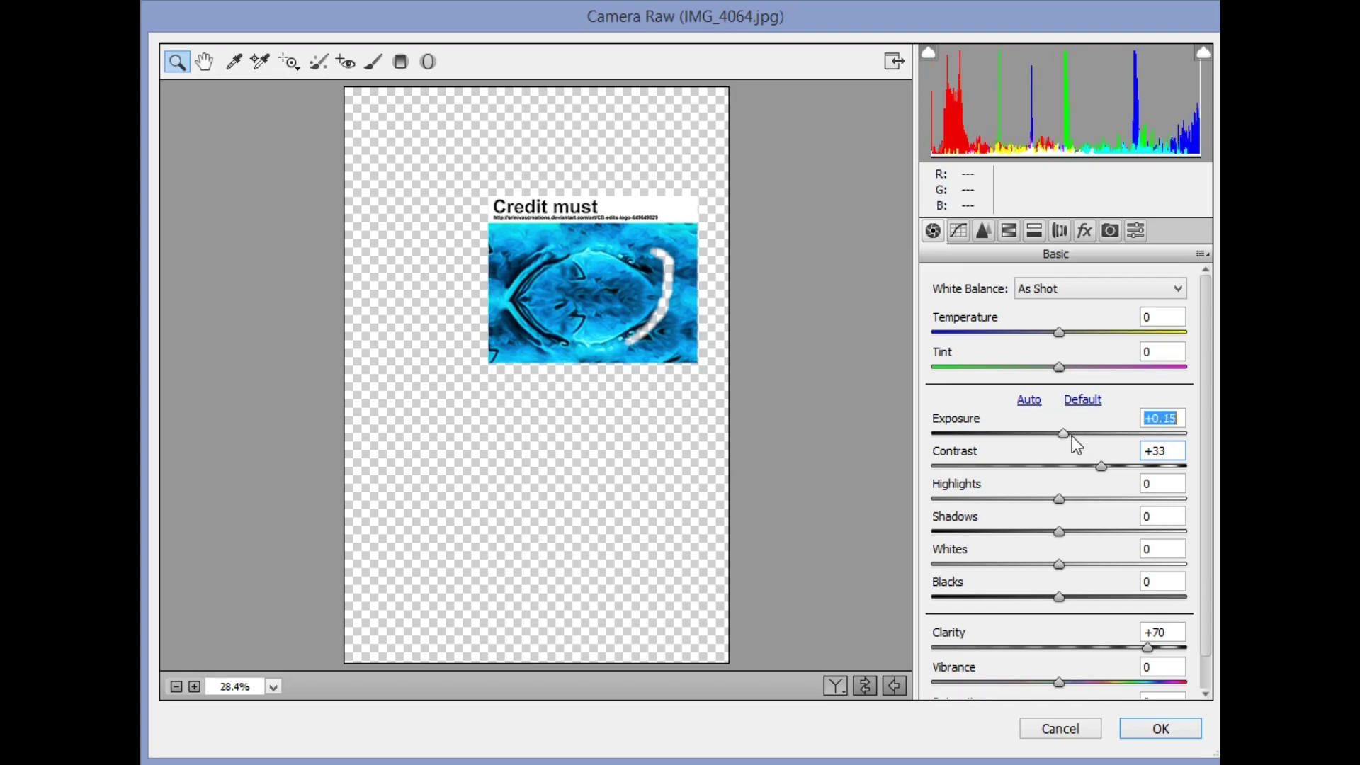
pyautogui.click(1155, 724)
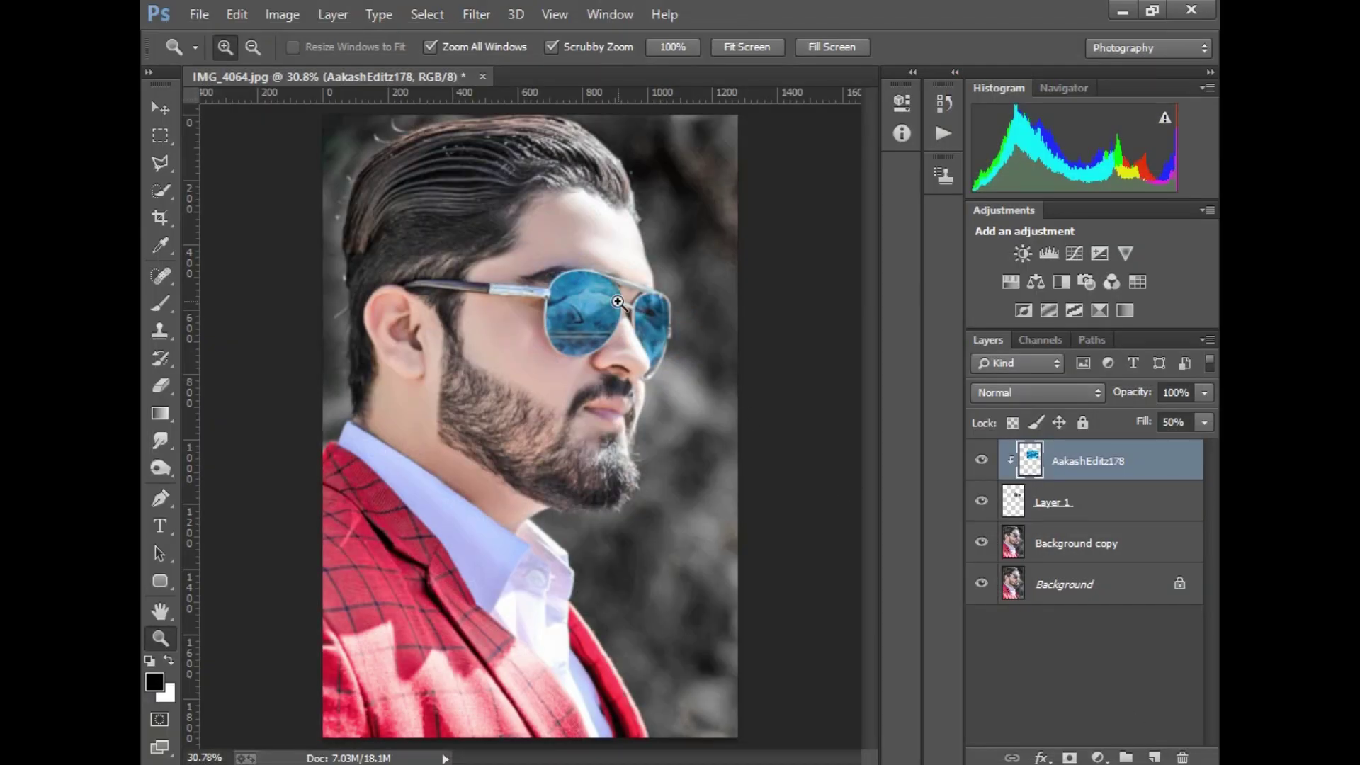
# Raise the glasses texture's fill to 100% and try the Color blend mode.
pyautogui.moveTo(1193, 449); pyautogui.dragTo(1184, 443)
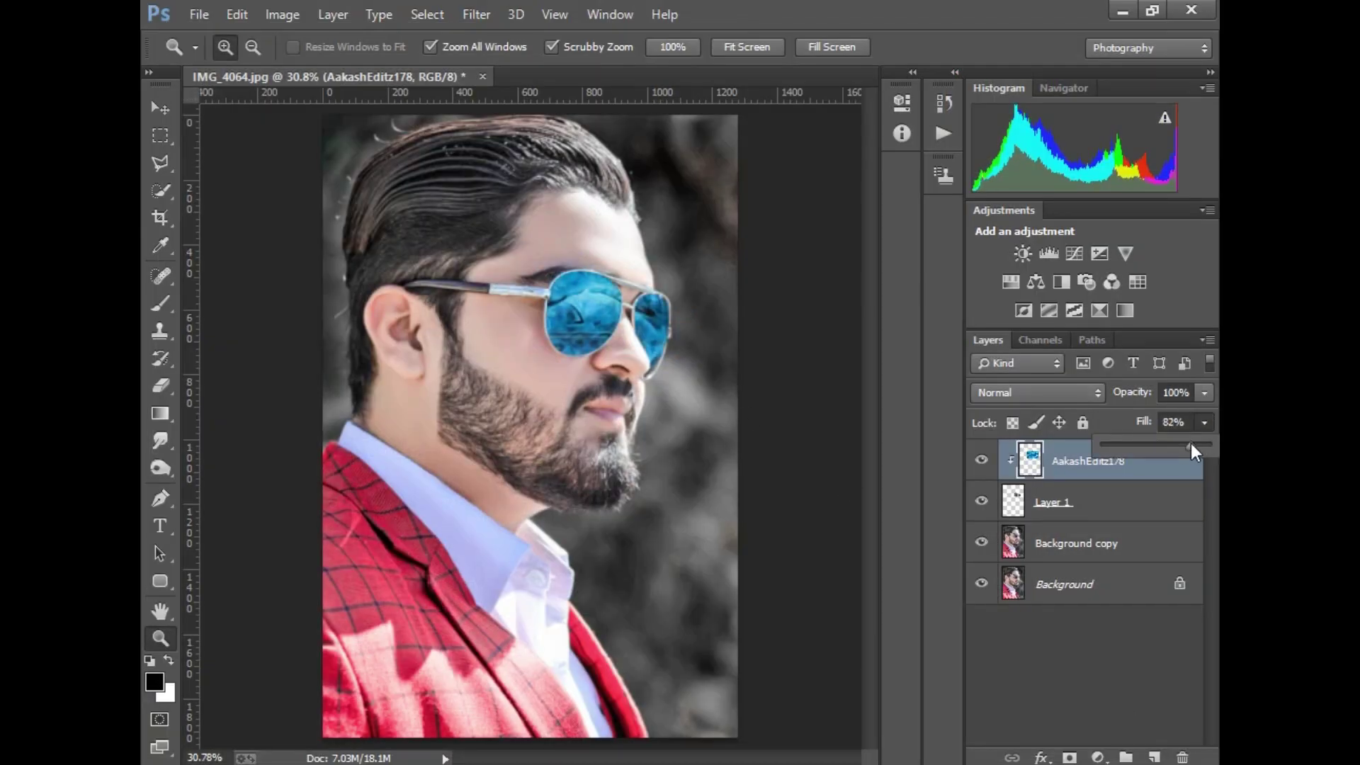
pyautogui.click(1031, 393)
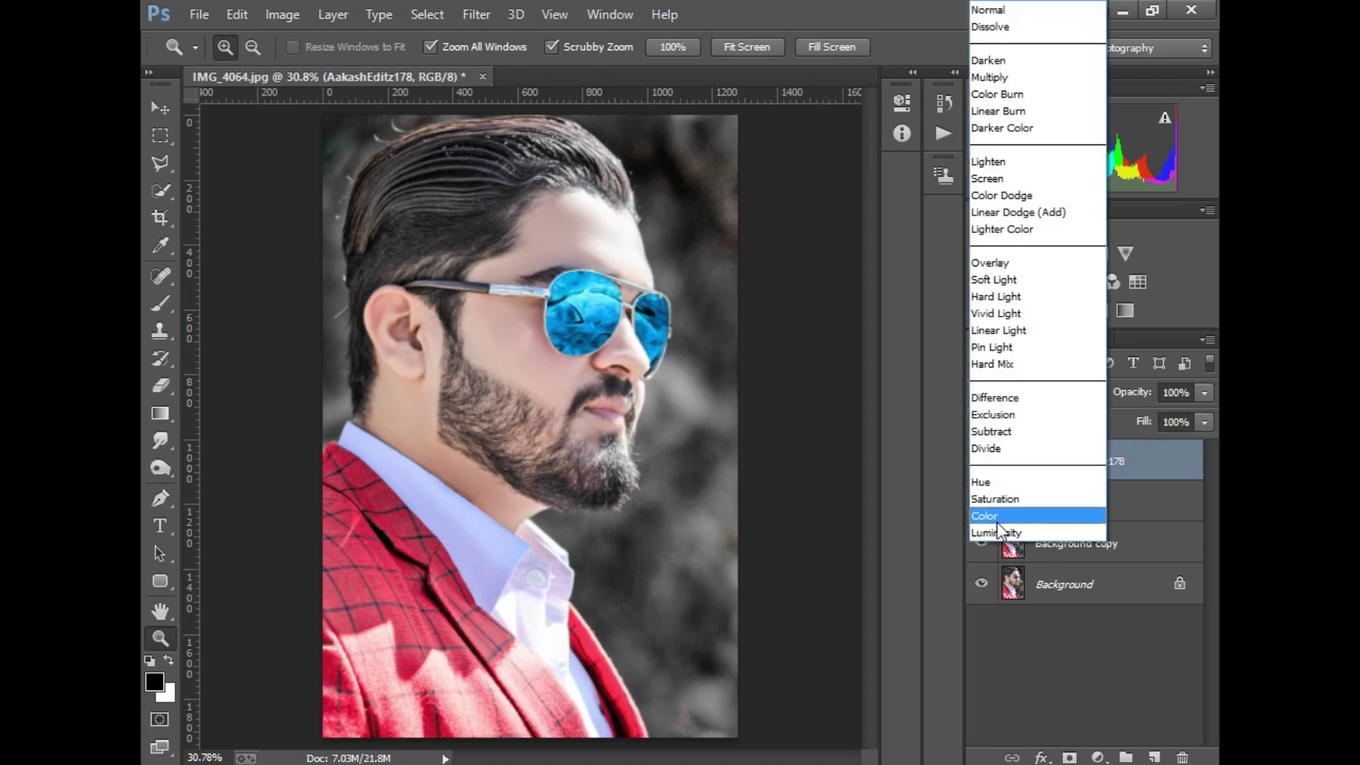
pyautogui.click(1003, 516)
pyautogui.press('Up')
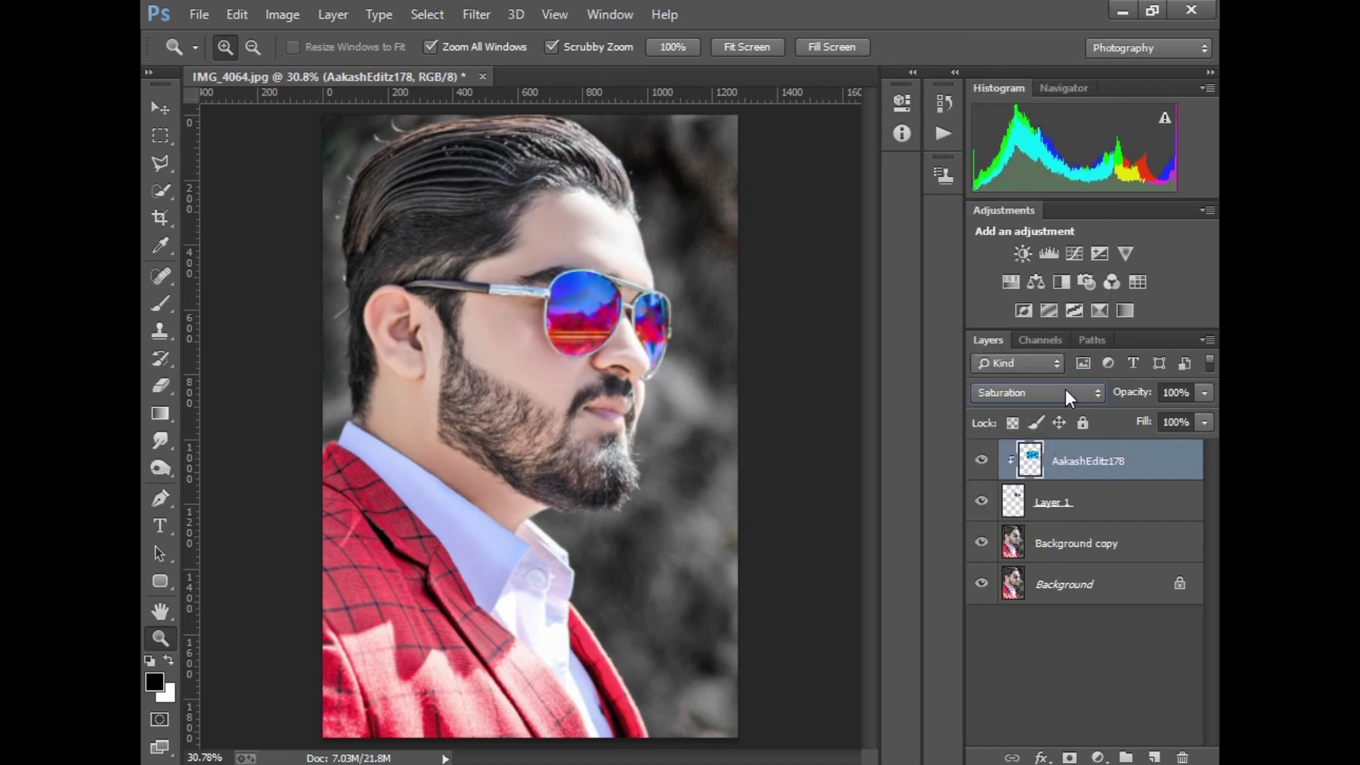
pyautogui.press('Up')
pyautogui.press('Down')
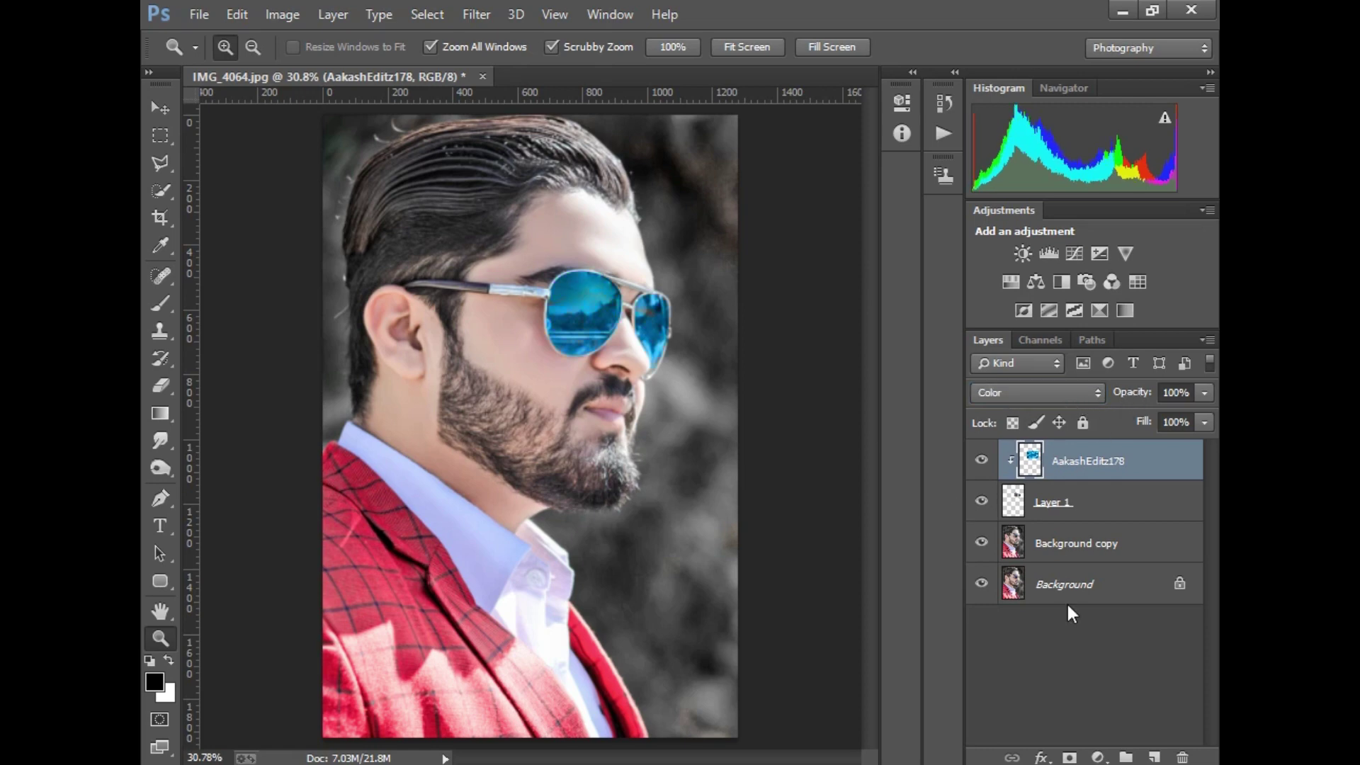
pyautogui.click(982, 460)
# Step through blend modes starting from Darken and settle the texture on Overlay.
pyautogui.click(1014, 389)
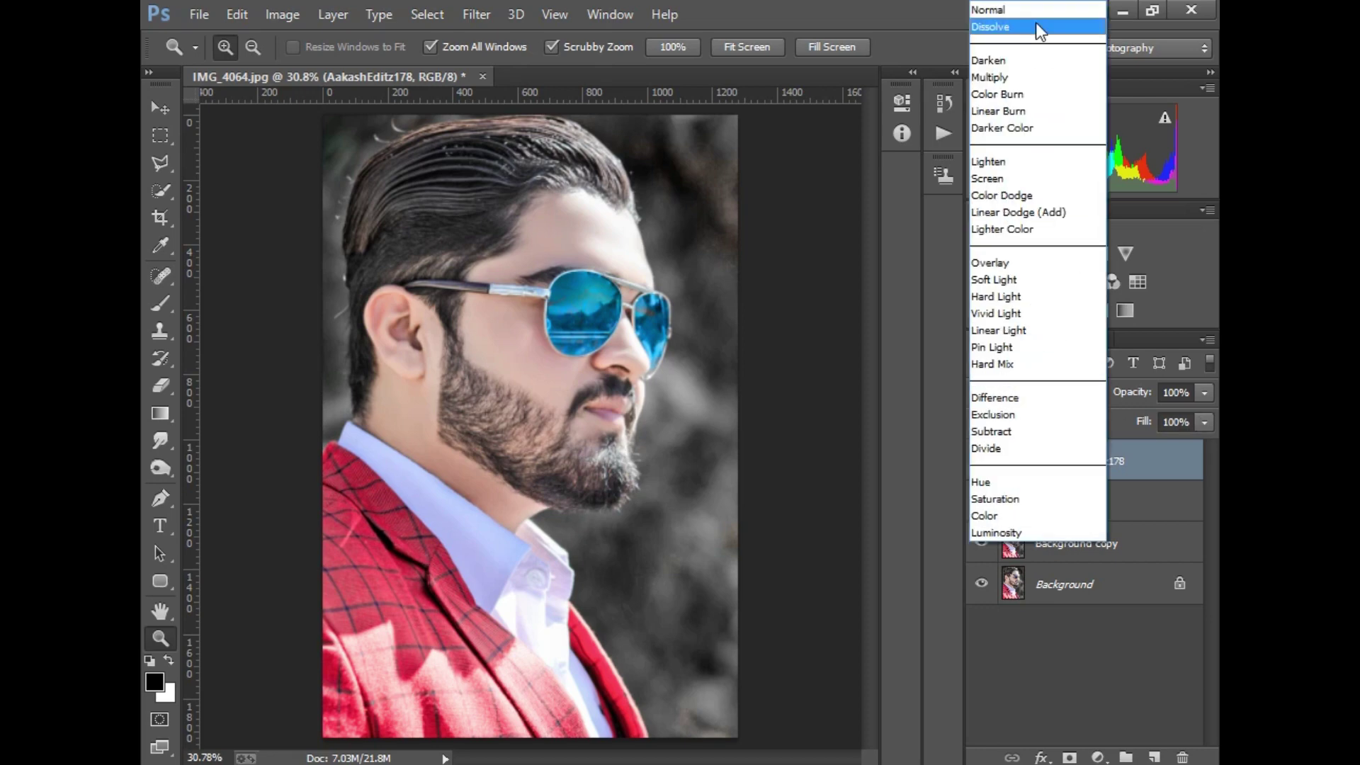
pyautogui.click(994, 72)
pyautogui.press('Down')
pyautogui.press('Down')
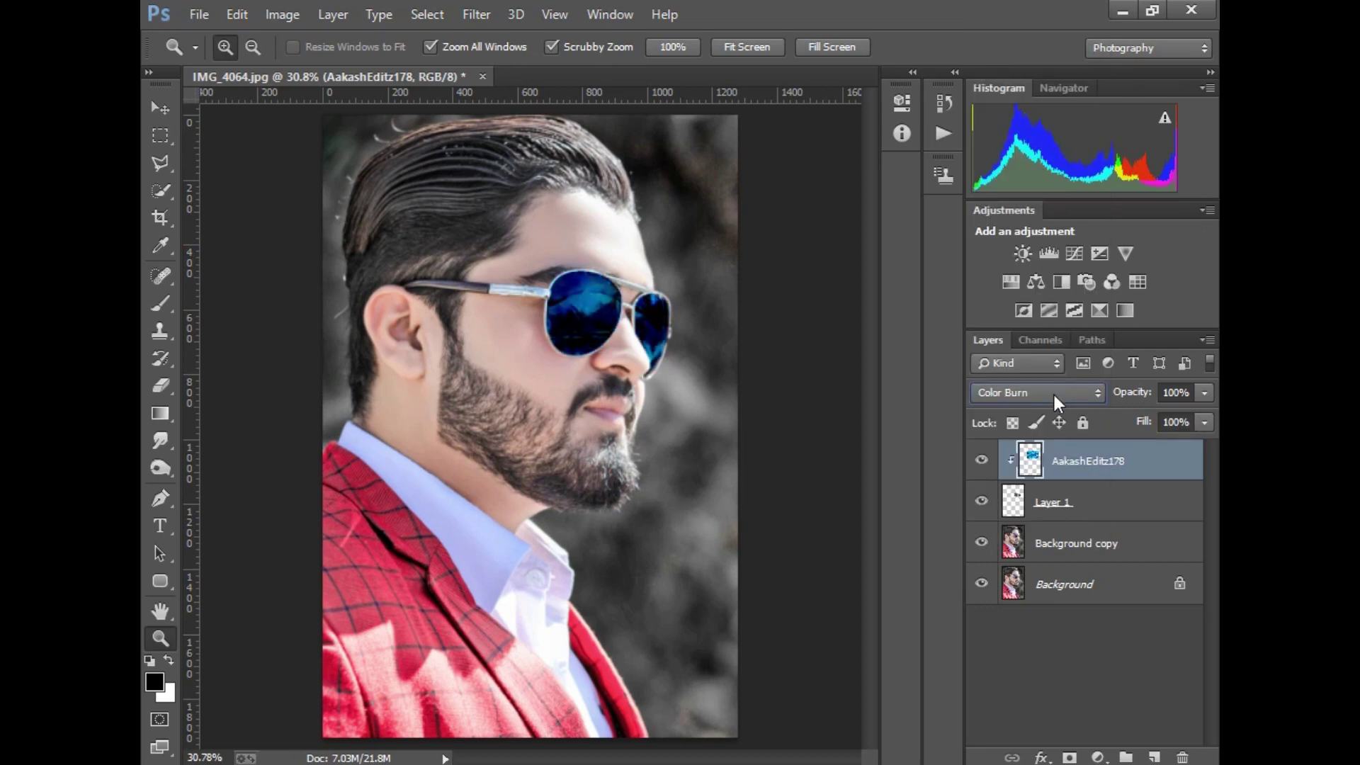
pyautogui.press('Down')
pyautogui.press('Down')
pyautogui.press('Down')
pyautogui.press('Down')
pyautogui.press('Down')
pyautogui.press('Down')
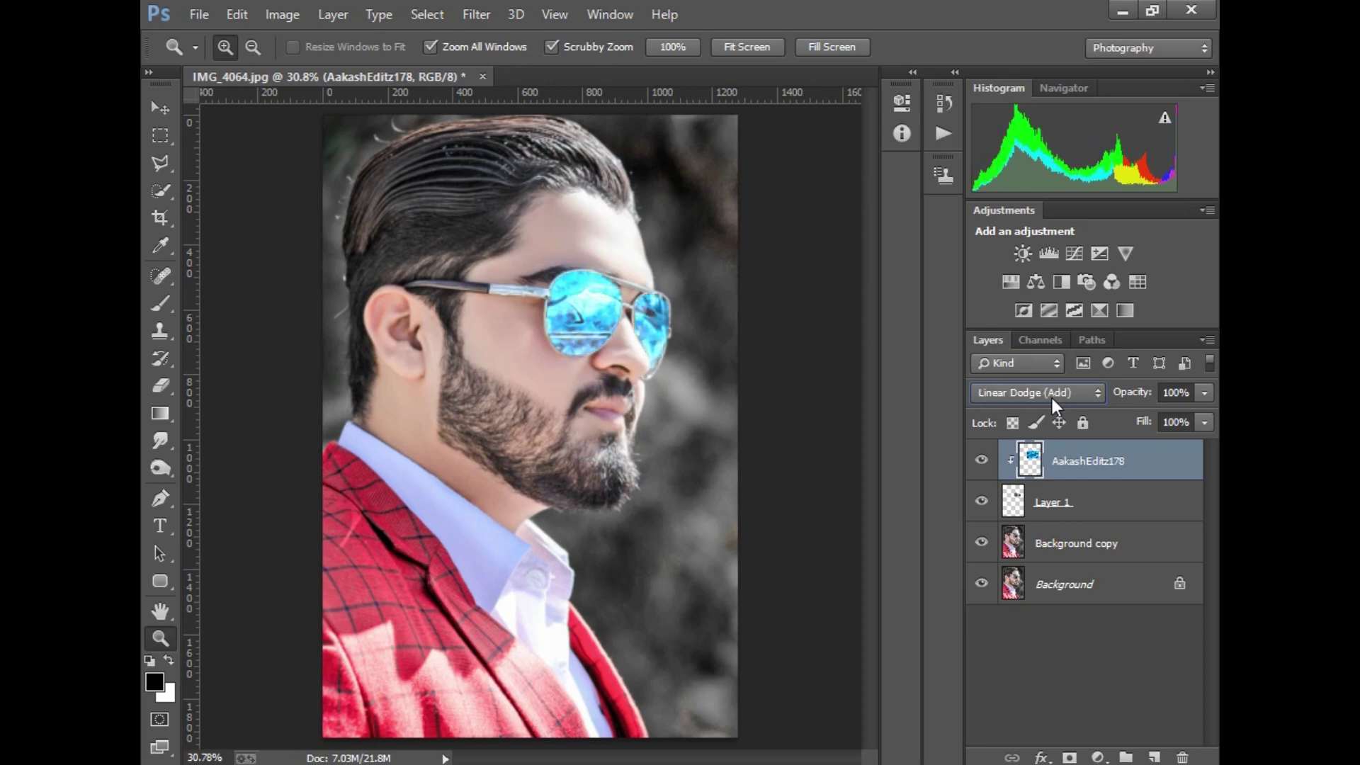
pyautogui.press('Down')
pyautogui.press('Down')
pyautogui.press('Down')
pyautogui.press('Down')
pyautogui.press('Up')
pyautogui.press('Up')
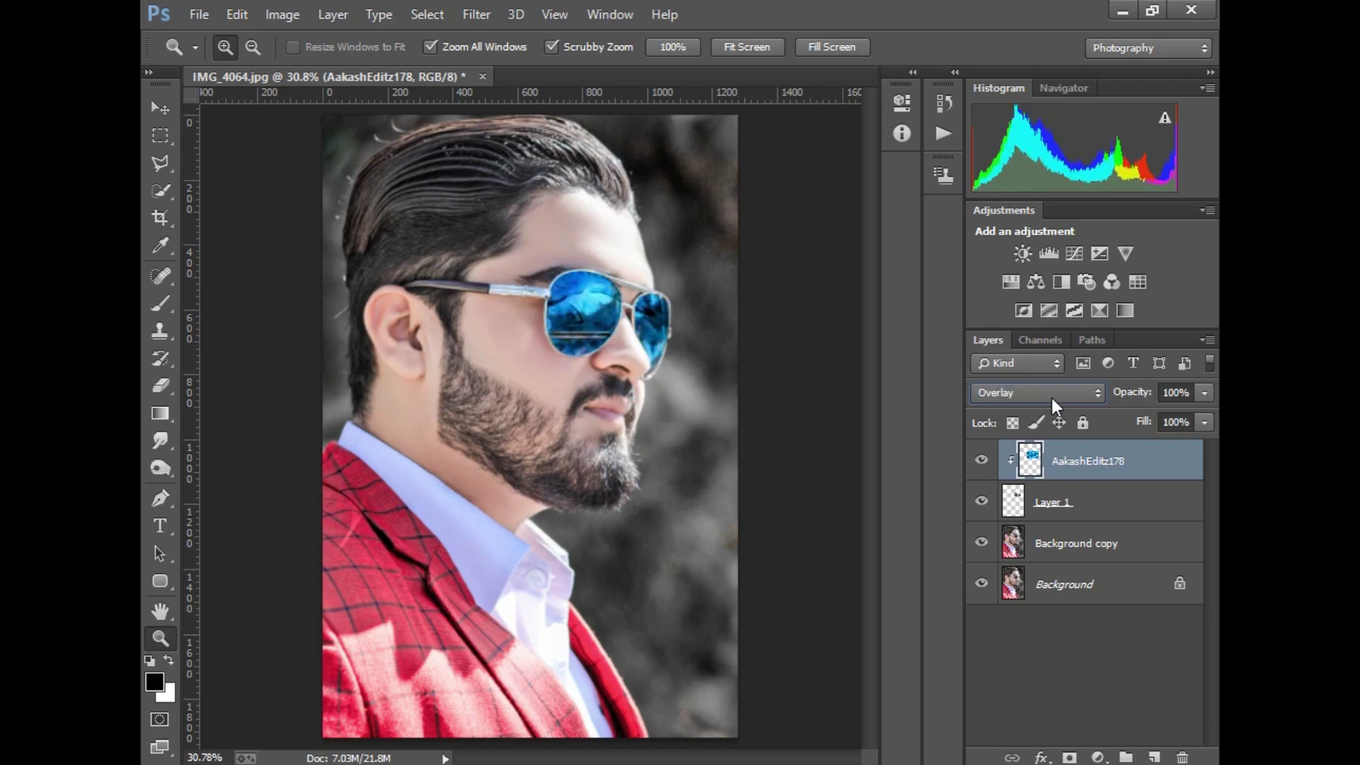
pyautogui.press('Down')
pyautogui.press('Down')
pyautogui.press('Down')
pyautogui.press('Down')
pyautogui.press('Down')
pyautogui.press('Down')
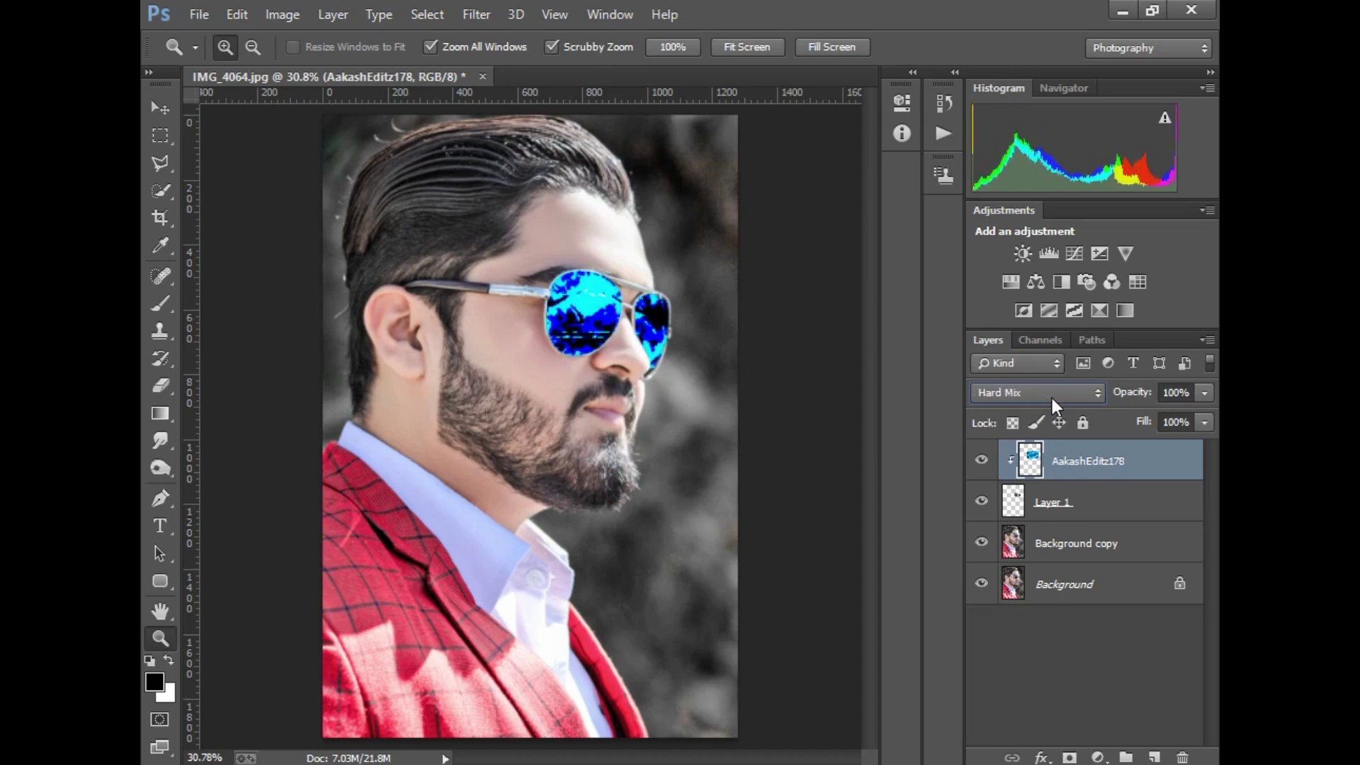
pyautogui.press('Down')
pyautogui.press('Down')
pyautogui.press('Down')
pyautogui.press('Down')
pyautogui.press('Up')
pyautogui.press('Up')
pyautogui.press('Up')
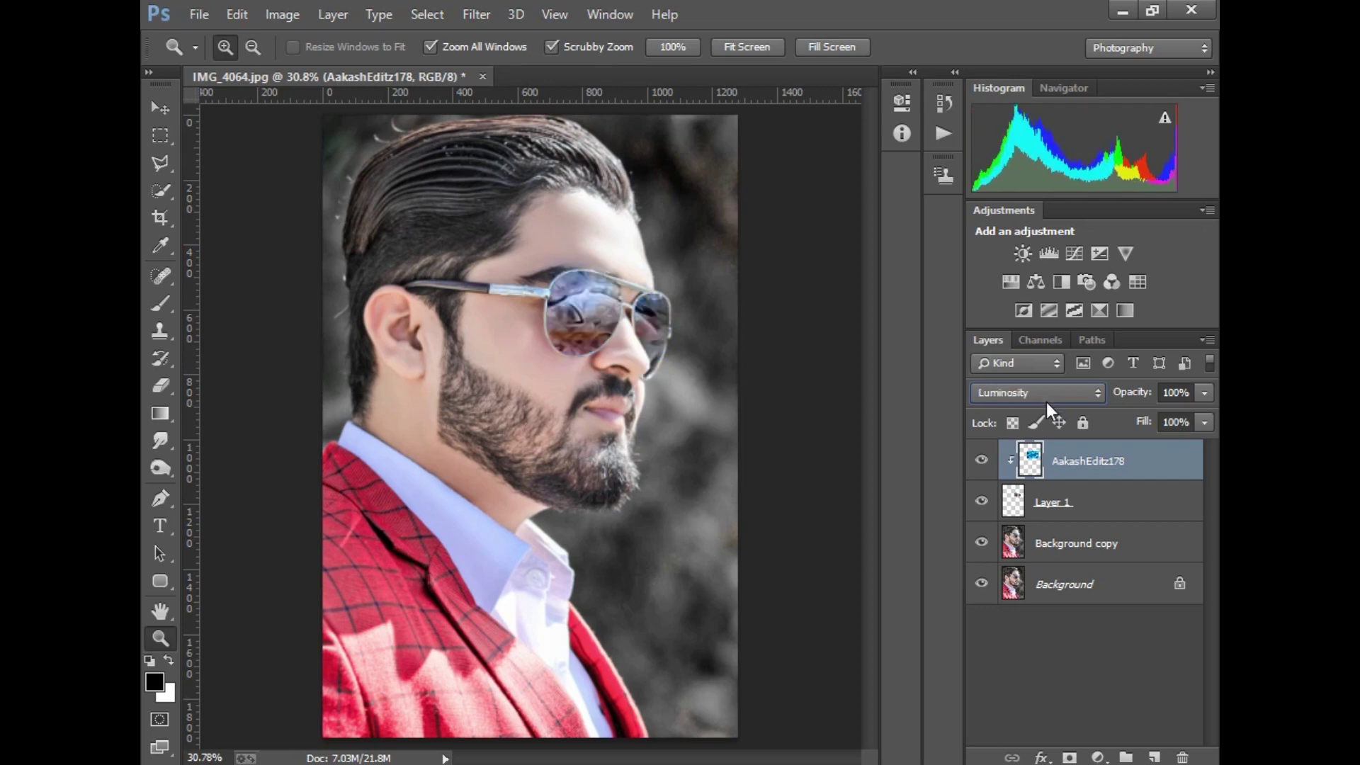
pyautogui.press('Up')
pyautogui.press('Up')
pyautogui.press('Up')
pyautogui.press('Up')
pyautogui.press('Up')
pyautogui.press('Up')
pyautogui.press('Down')
pyautogui.press('Down')
pyautogui.press('Down')
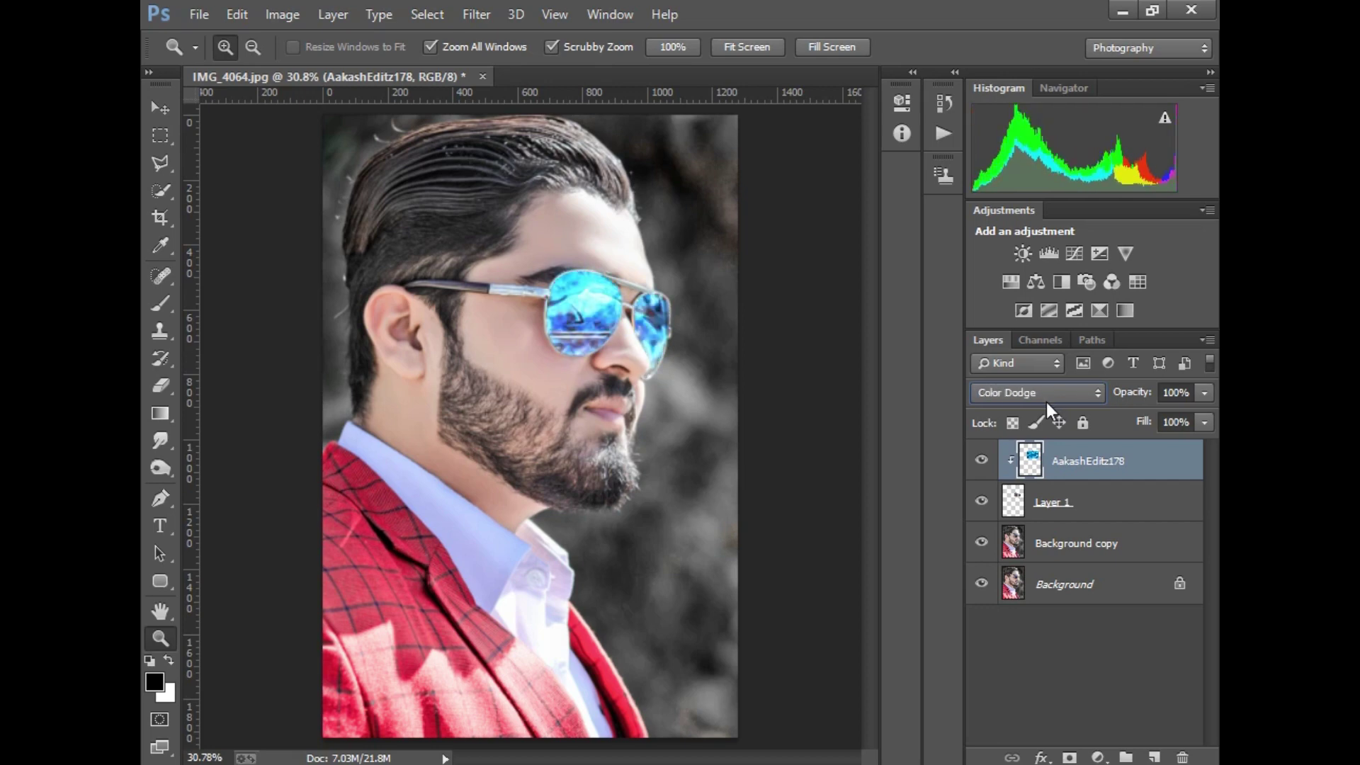
pyautogui.press('Down')
pyautogui.press('Down')
pyautogui.press('Down')
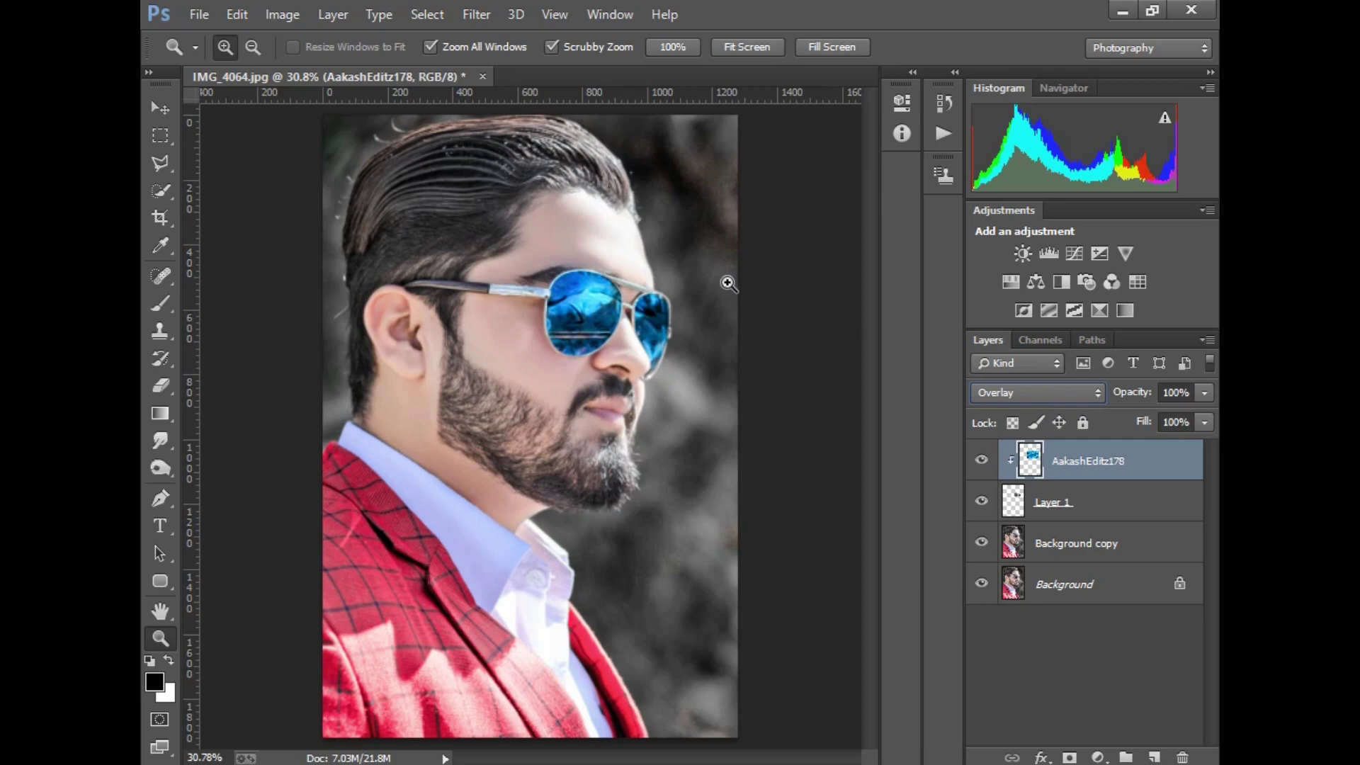
pyautogui.click(476, 14)
# Merge the AakashEditz178 glasses texture down into Layer 1.
pyautogui.click(545, 122)
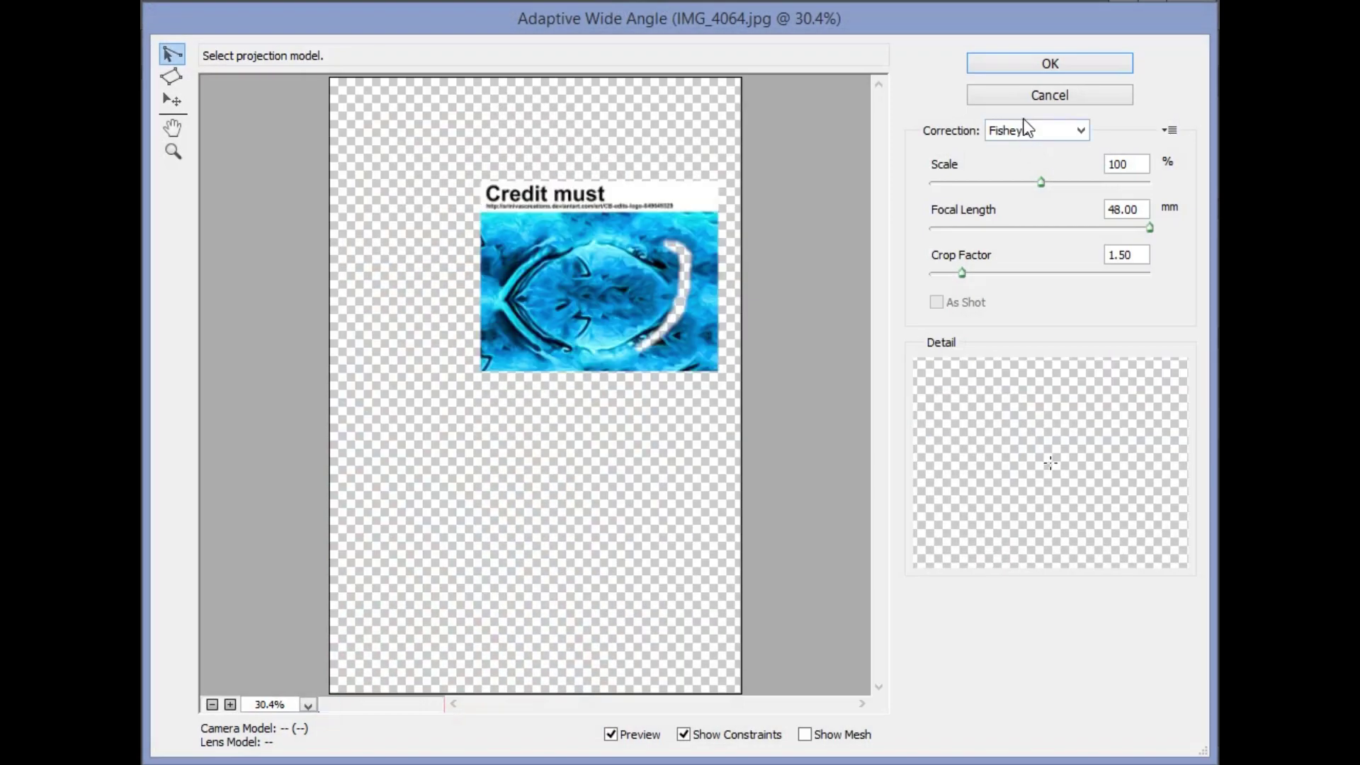
pyautogui.press('Escape')
pyautogui.click(476, 15)
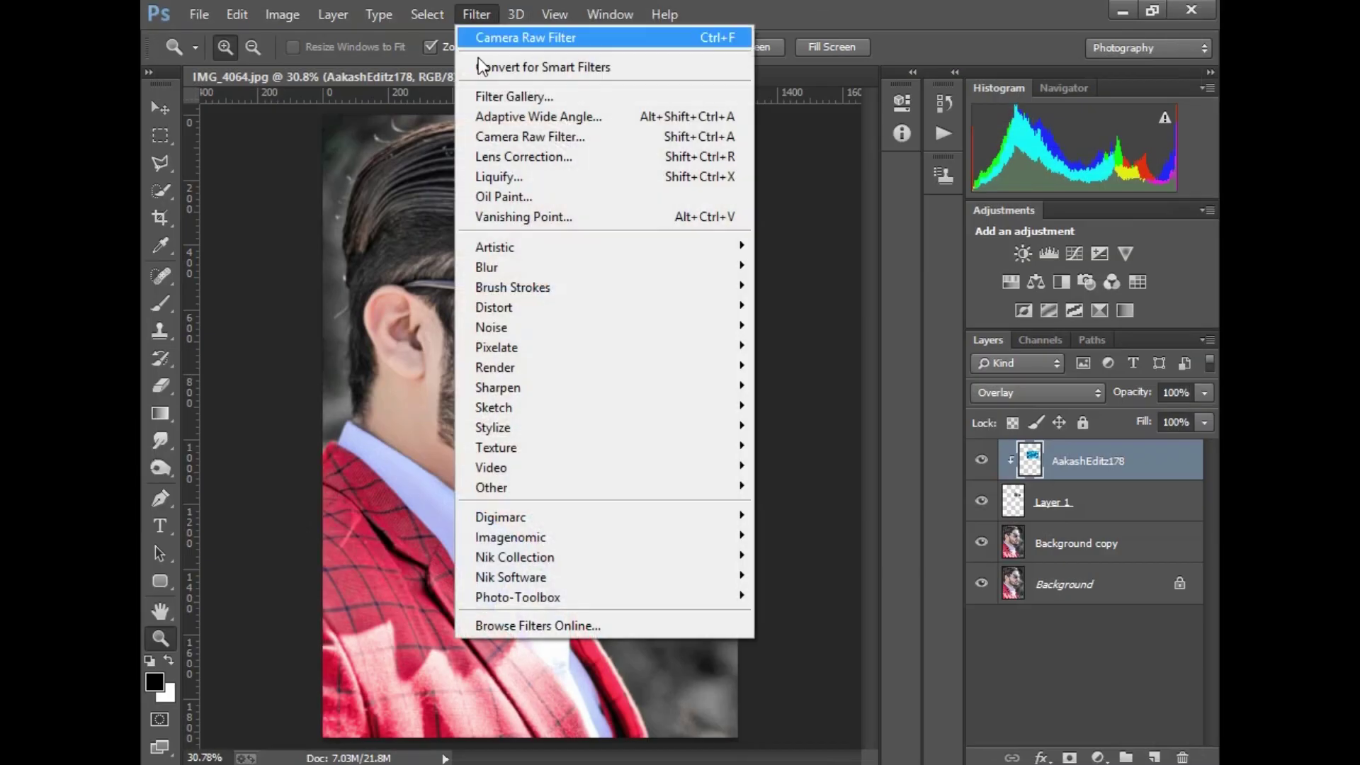
pyautogui.click(497, 141)
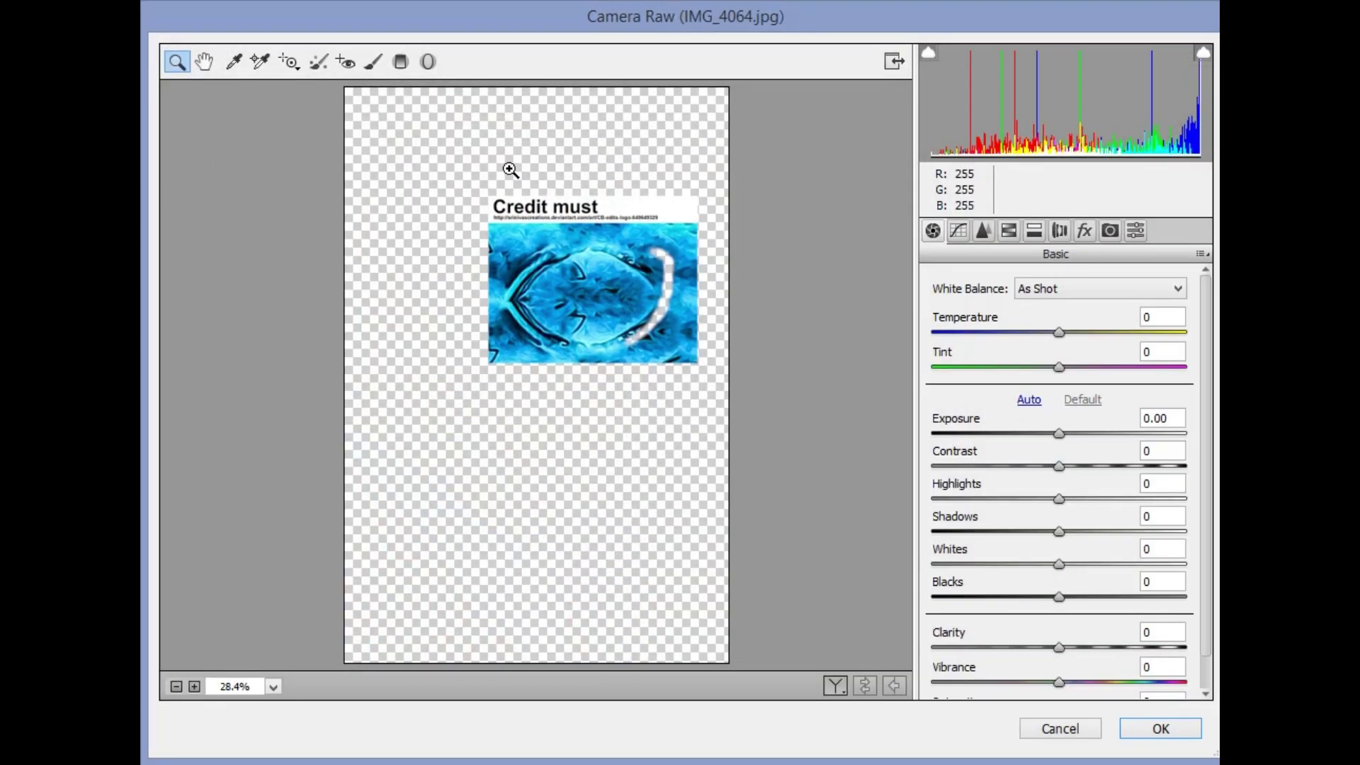
pyautogui.click(583, 253)
pyautogui.click(1043, 733)
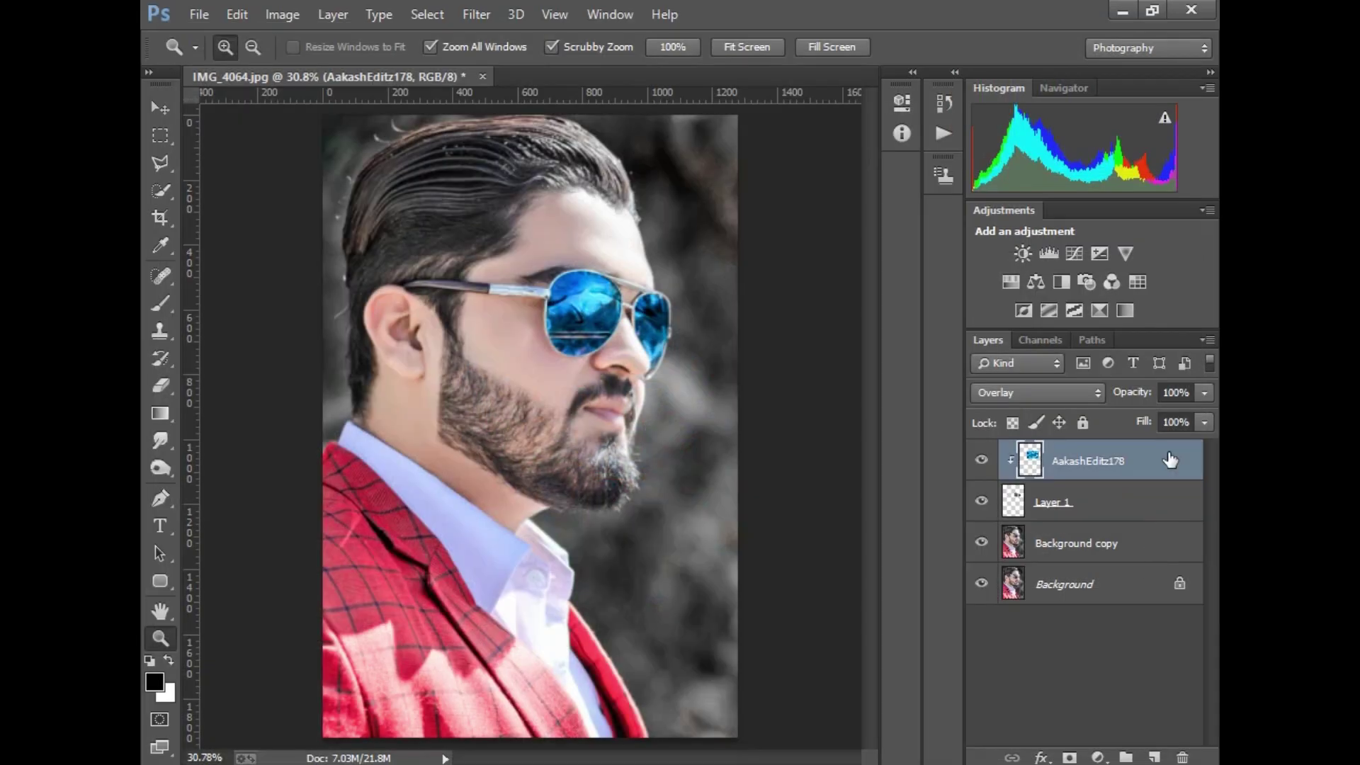
pyautogui.click(1202, 340)
pyautogui.click(992, 613)
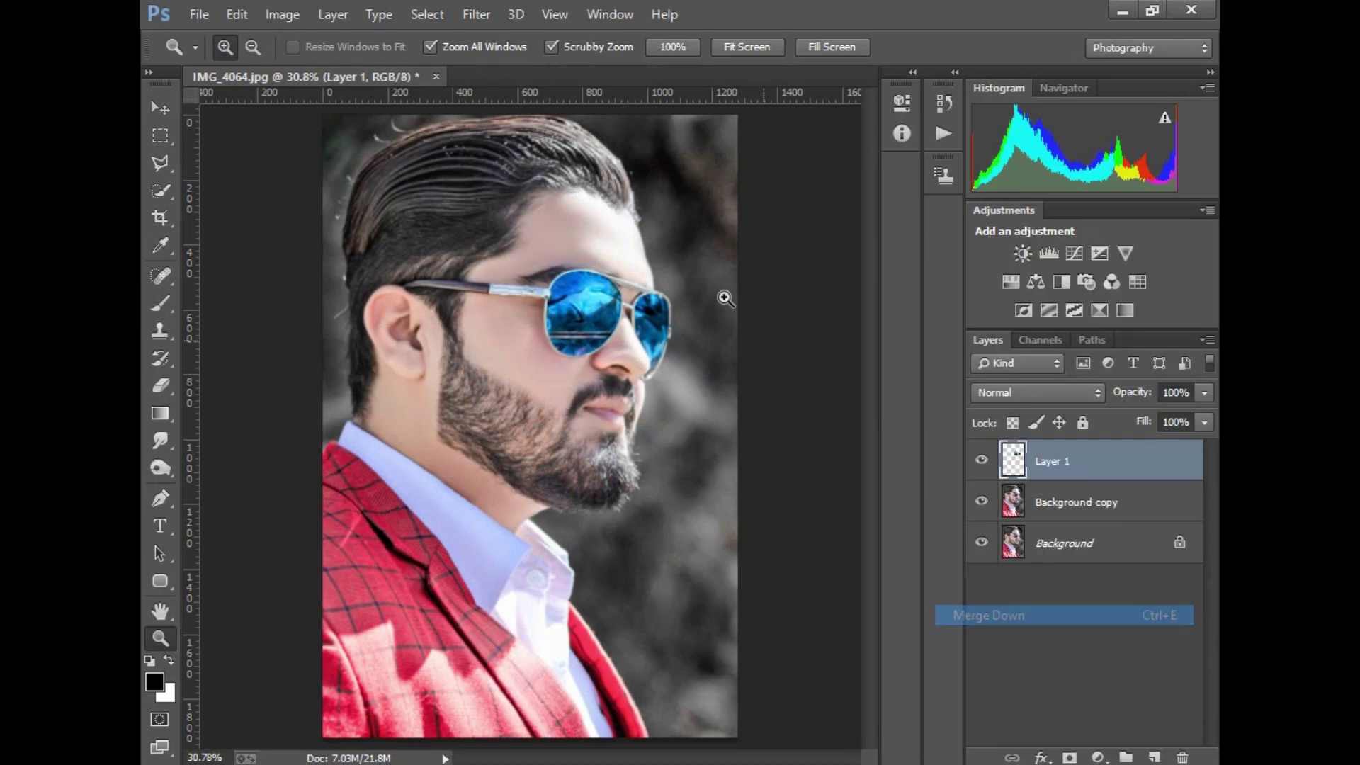
# Brighten the lenses with a Camera Raw Adjustment Brush at Exposure +3.15 and Contrast +58.
pyautogui.click(476, 14)
pyautogui.click(505, 135)
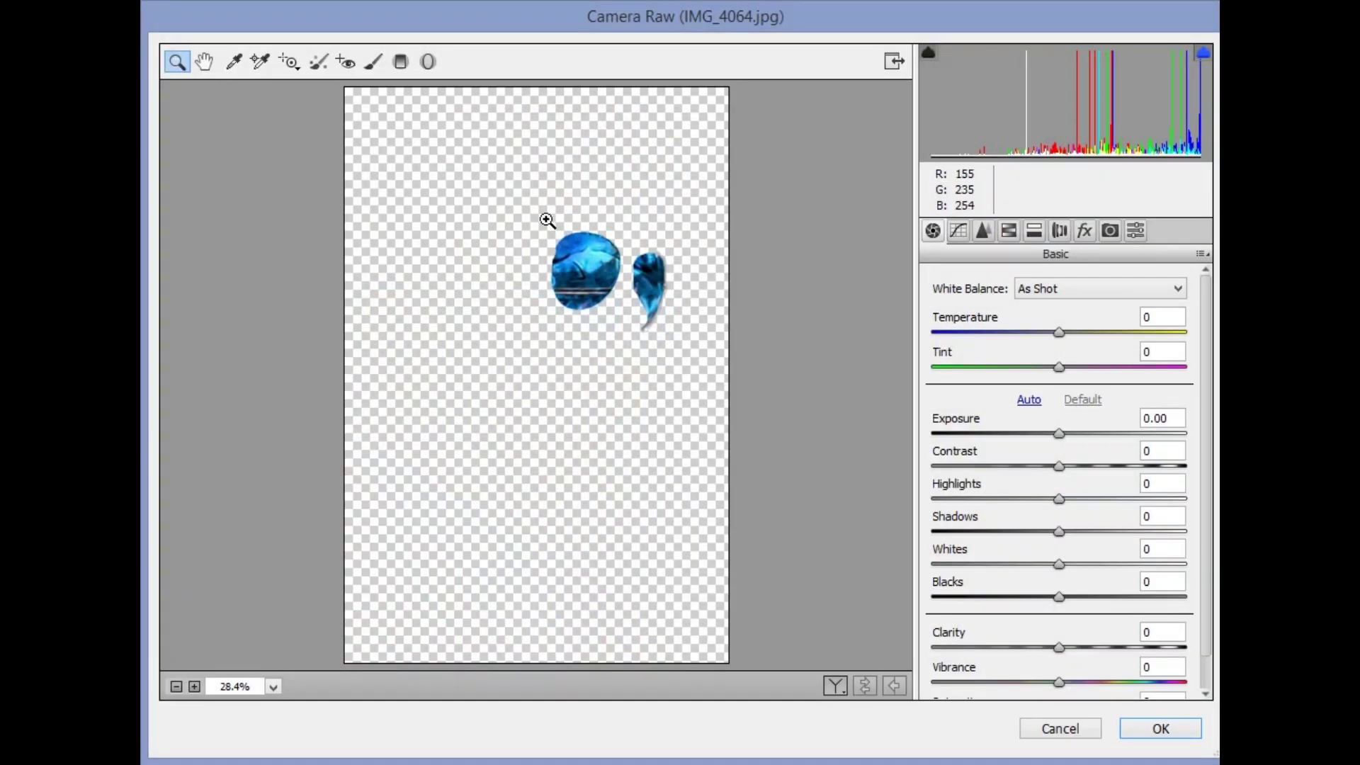
pyautogui.moveTo(547, 221); pyautogui.dragTo(684, 358)
pyautogui.click(373, 62)
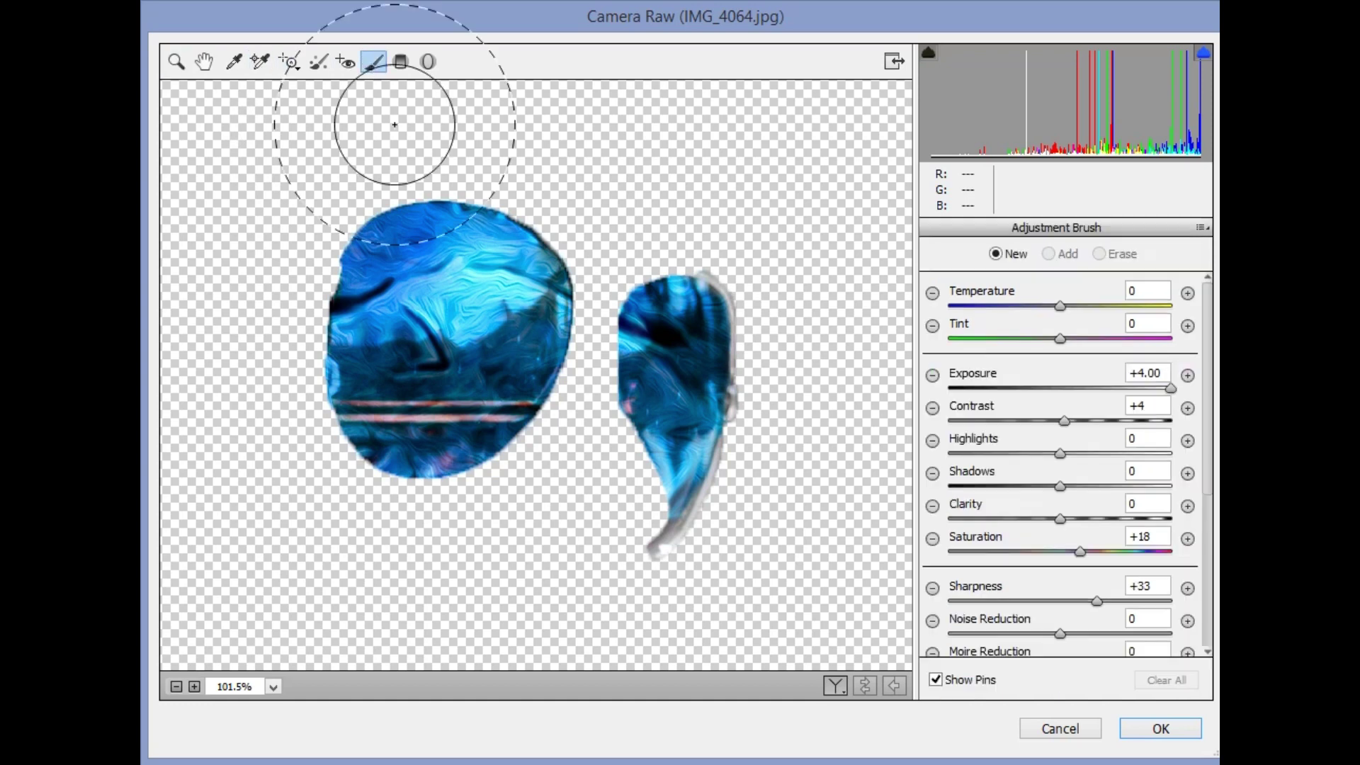
pyautogui.moveTo(698, 356); pyautogui.dragTo(680, 439)
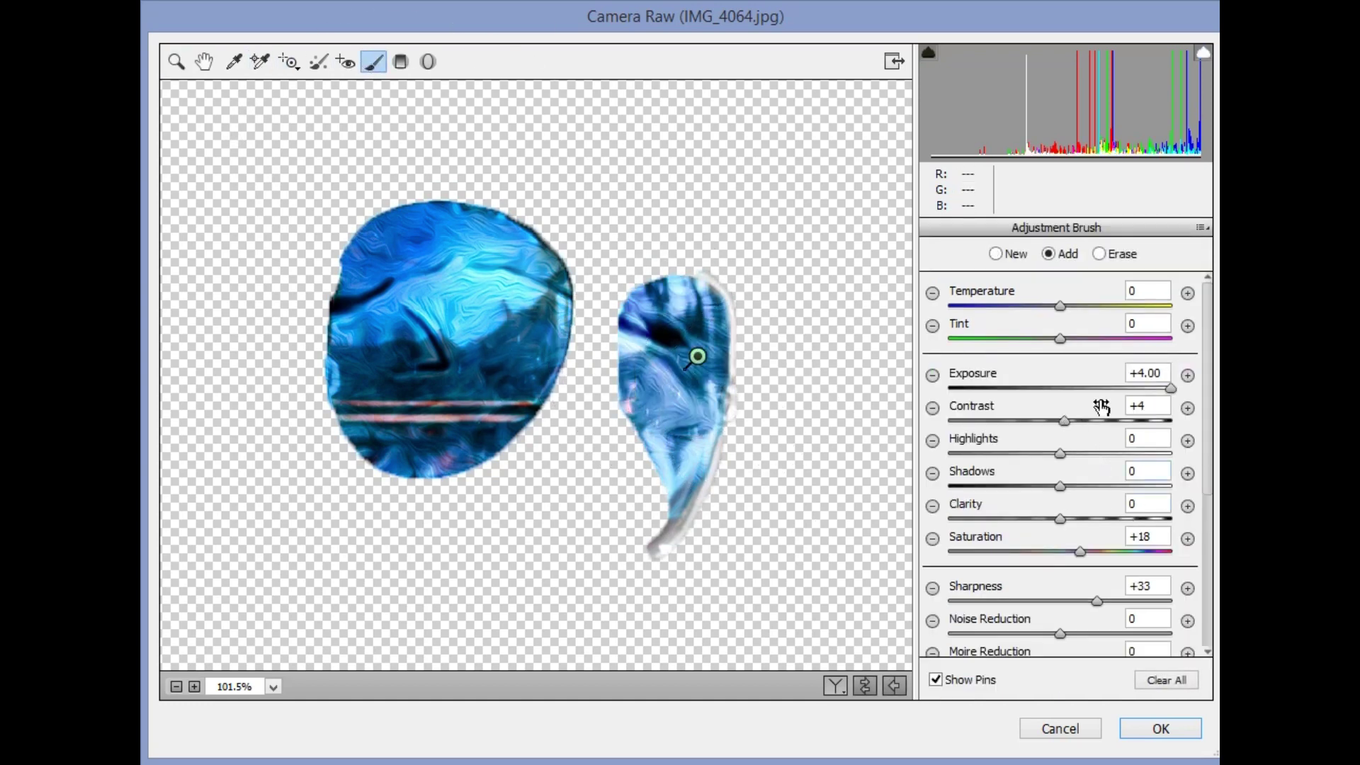
pyautogui.click(1127, 422)
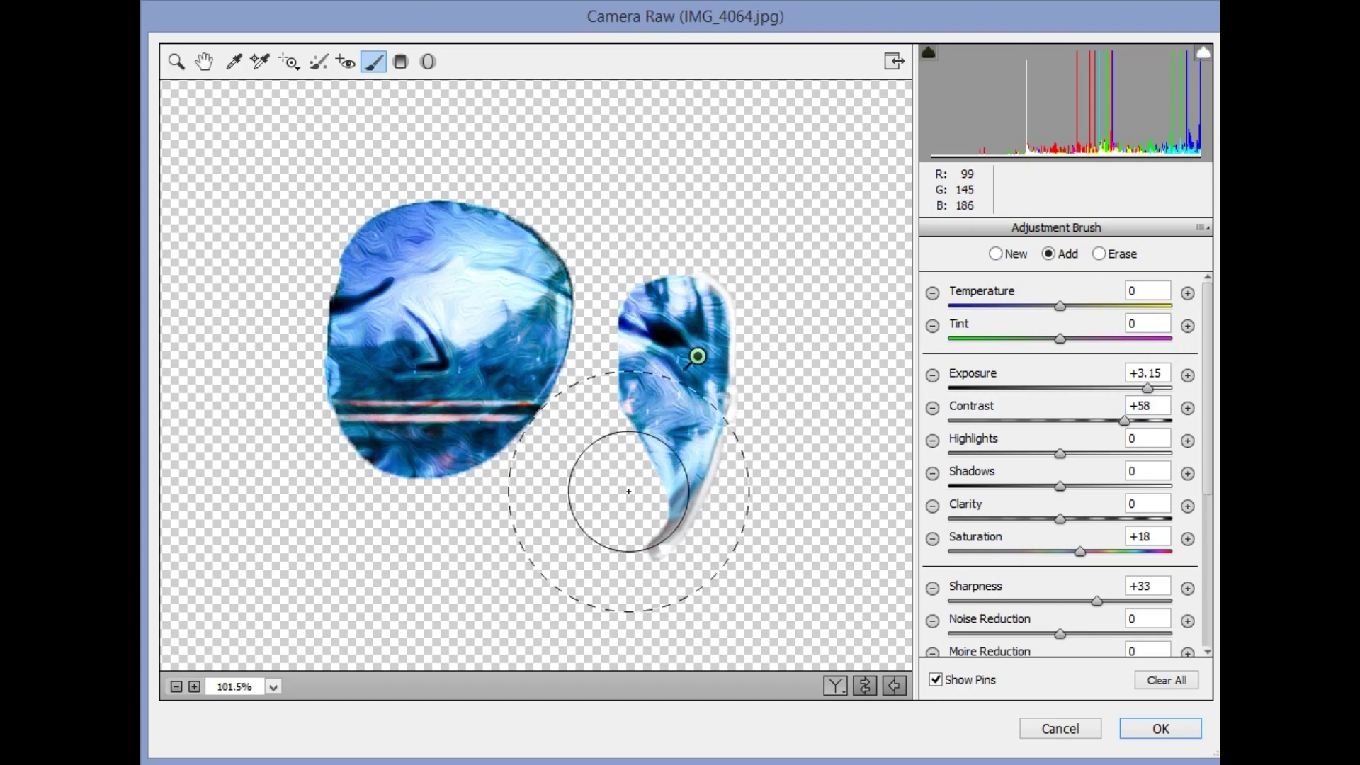
pyautogui.click(1171, 730)
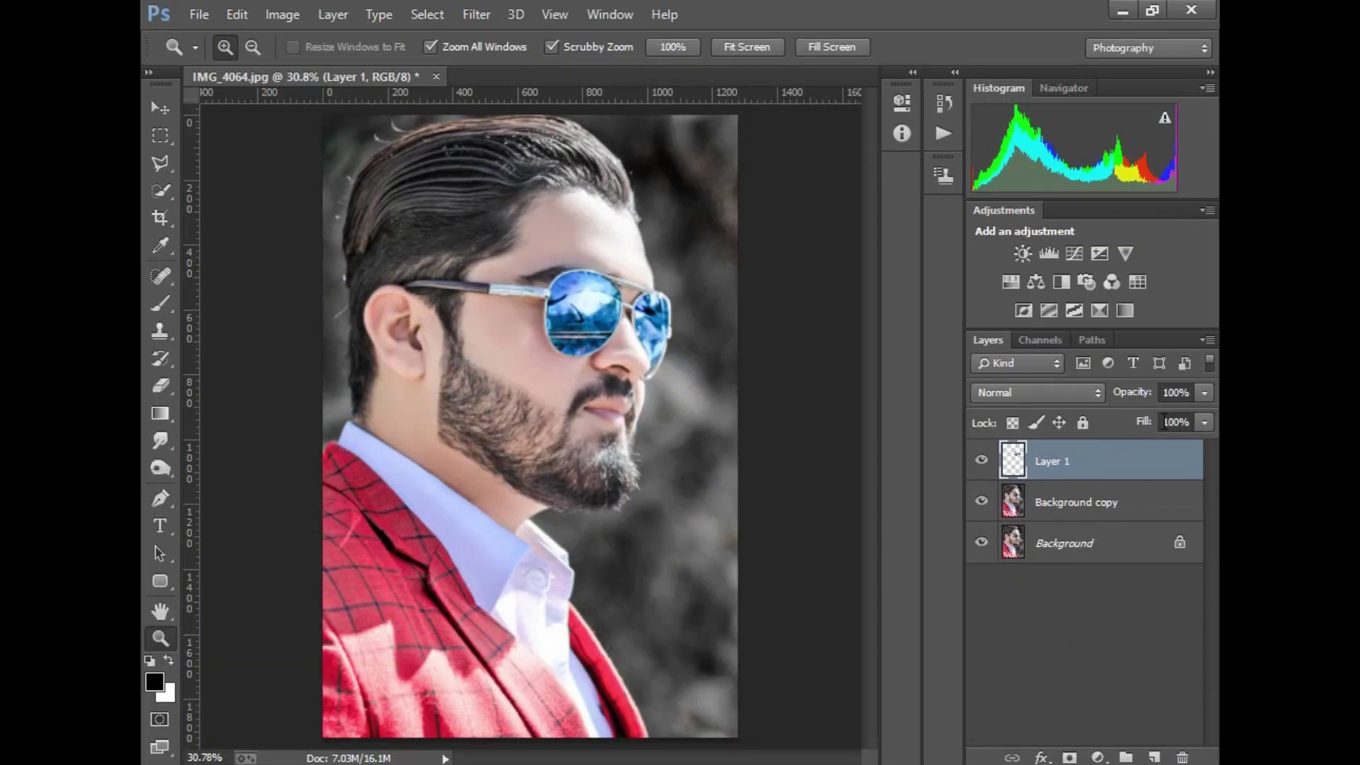
# Set Layer 1 fill to 85%, flatten the image and duplicate the Background layer.
pyautogui.moveTo(1207, 428); pyautogui.dragTo(1191, 448)
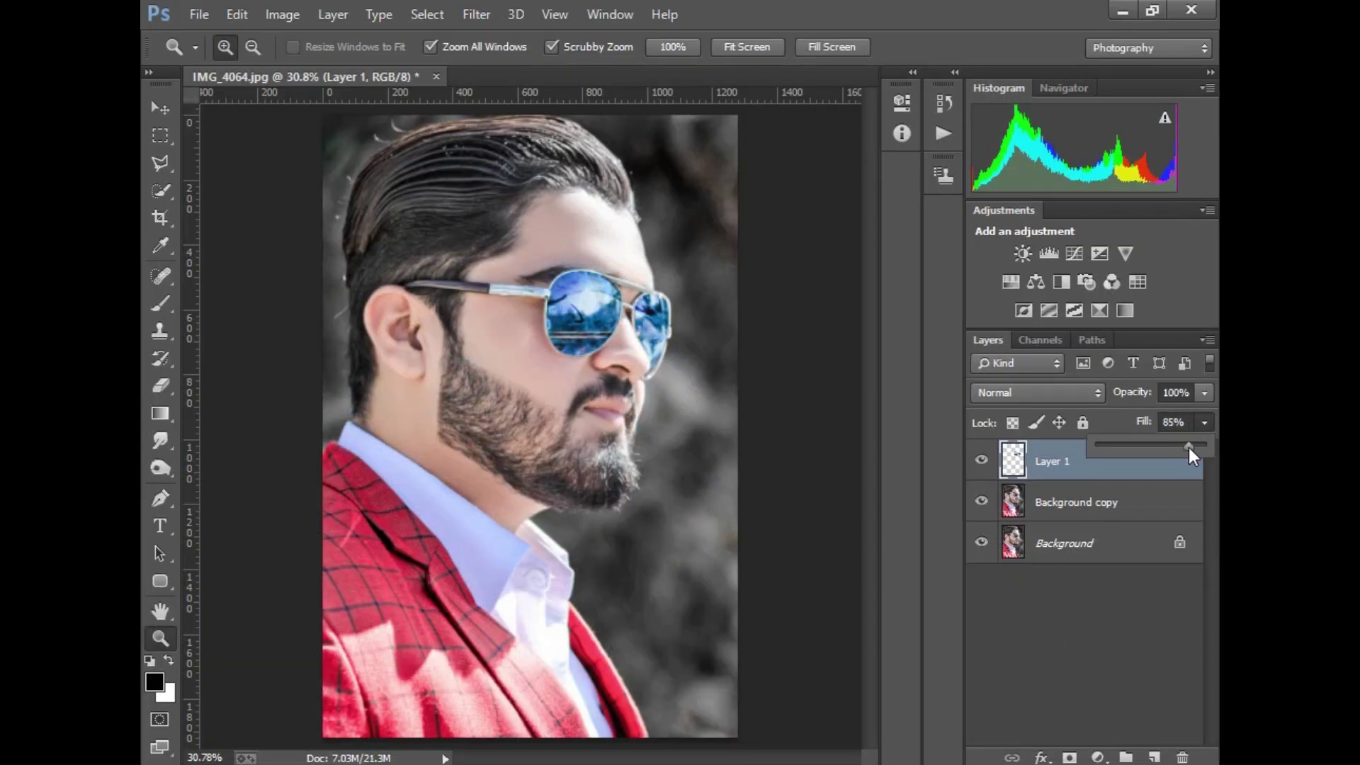
pyautogui.click(1207, 340)
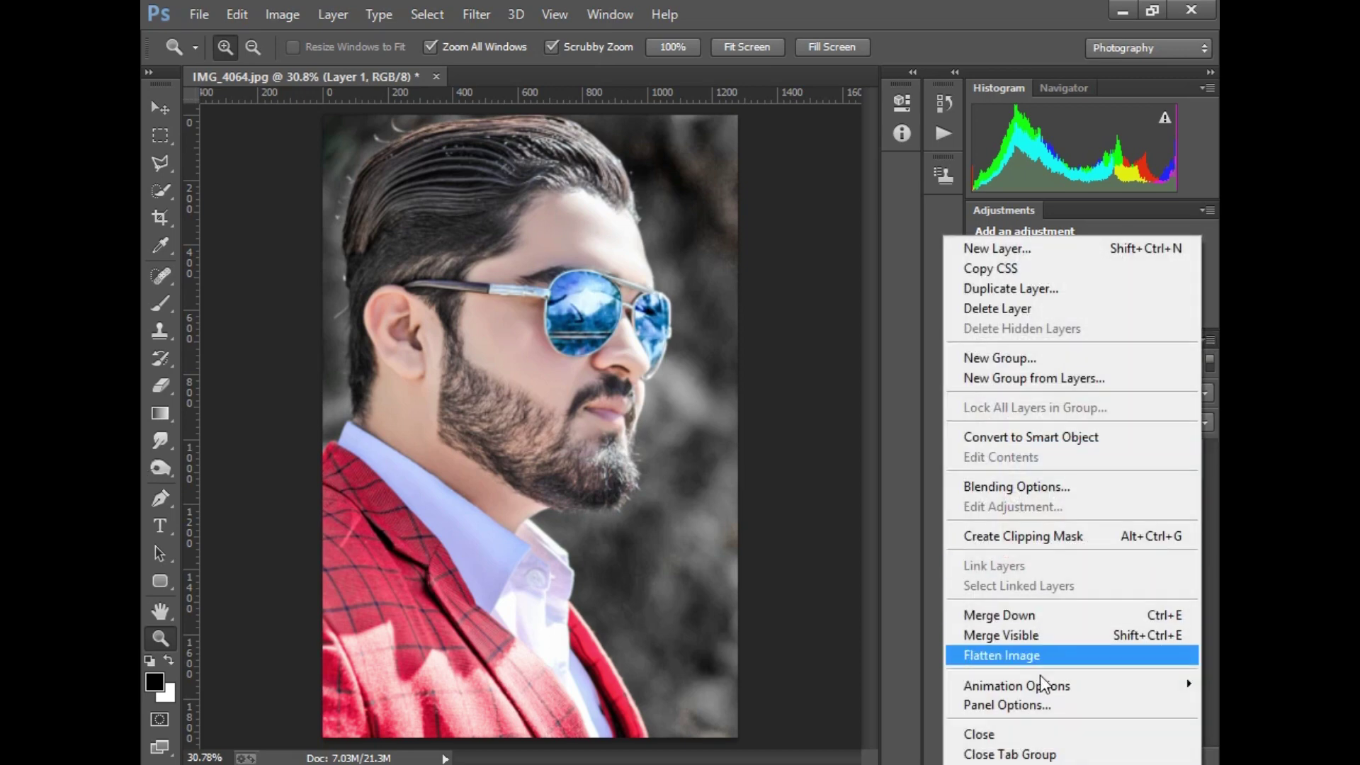
pyautogui.click(1063, 652)
pyautogui.moveTo(1125, 474); pyautogui.dragTo(1155, 758)
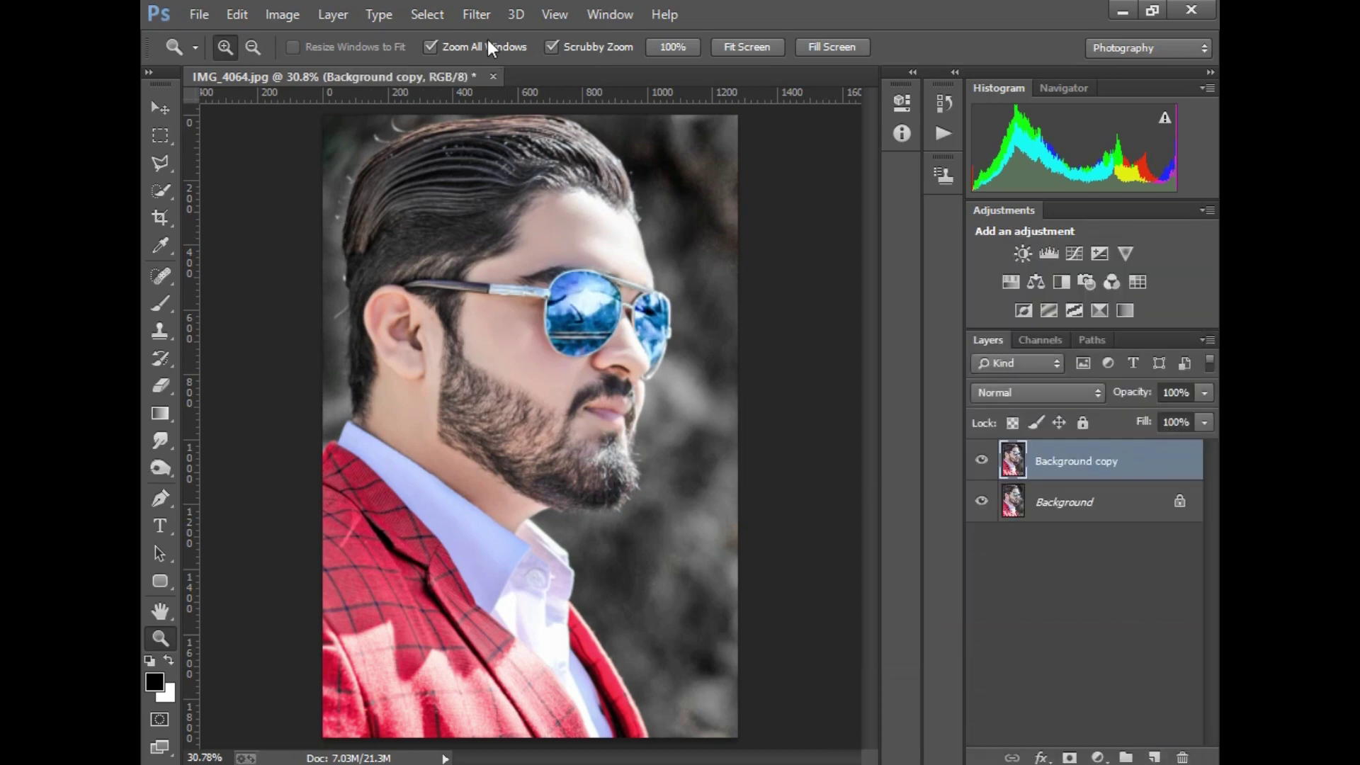
pyautogui.click(476, 14)
# In Camera Raw HSL, set Blues saturation +55, Blues luminance -2, Aquas luminance -59, Aquas hue -58.
pyautogui.click(524, 135)
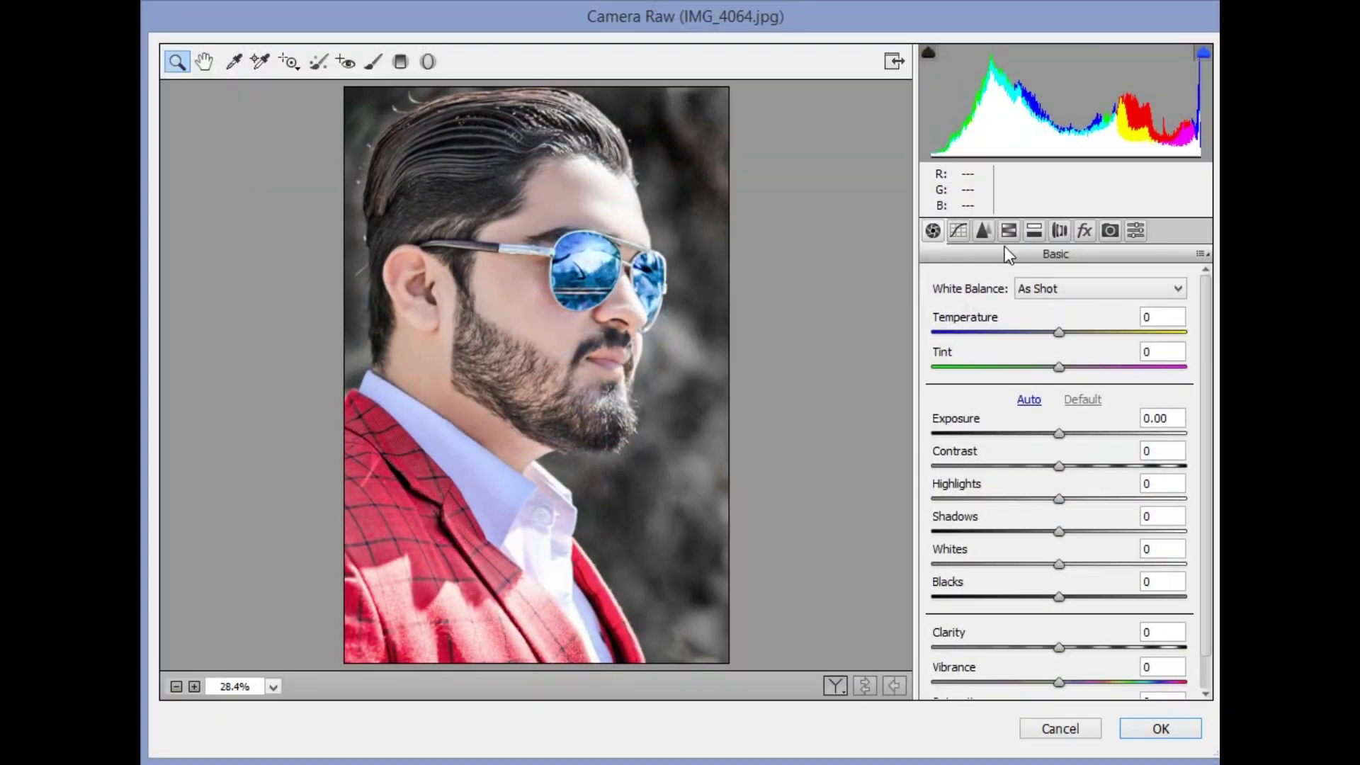
pyautogui.click(1009, 231)
pyautogui.moveTo(1065, 554); pyautogui.dragTo(1133, 555)
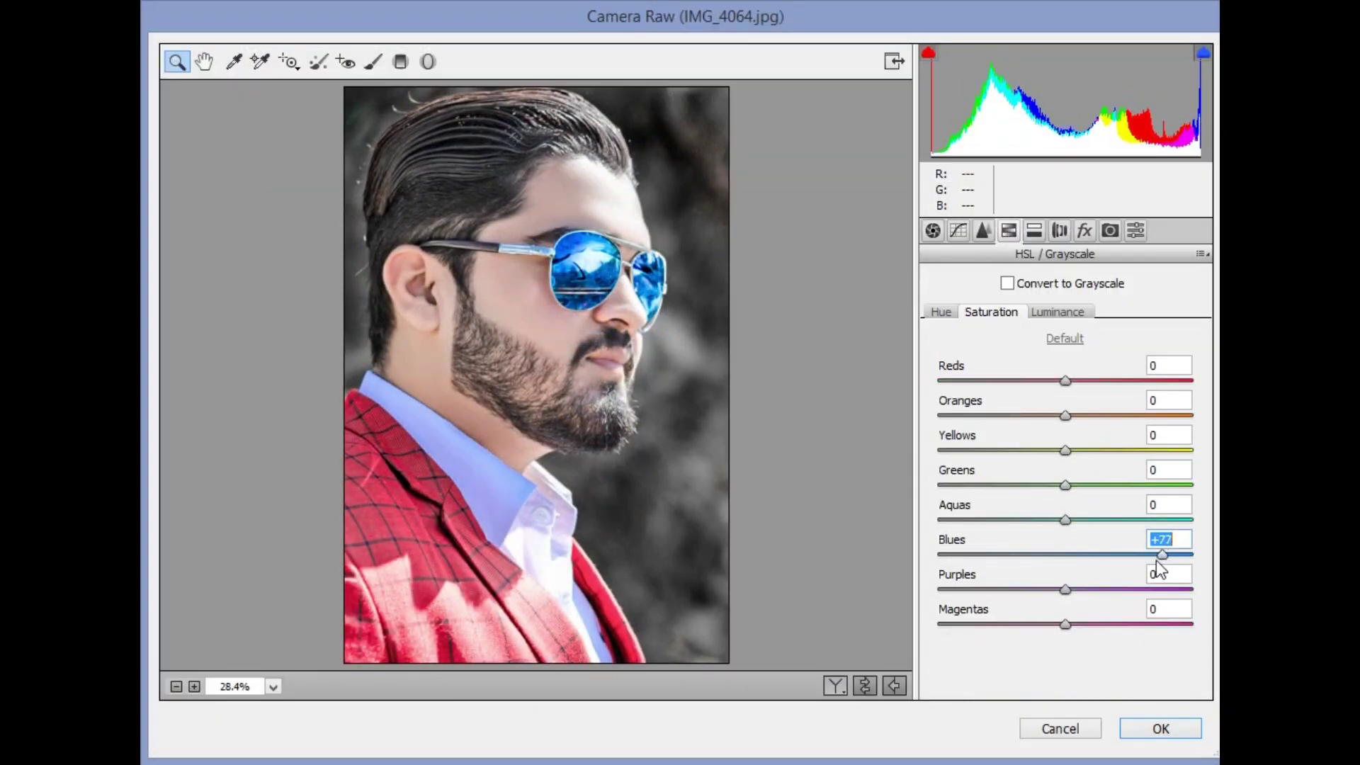
pyautogui.click(1059, 313)
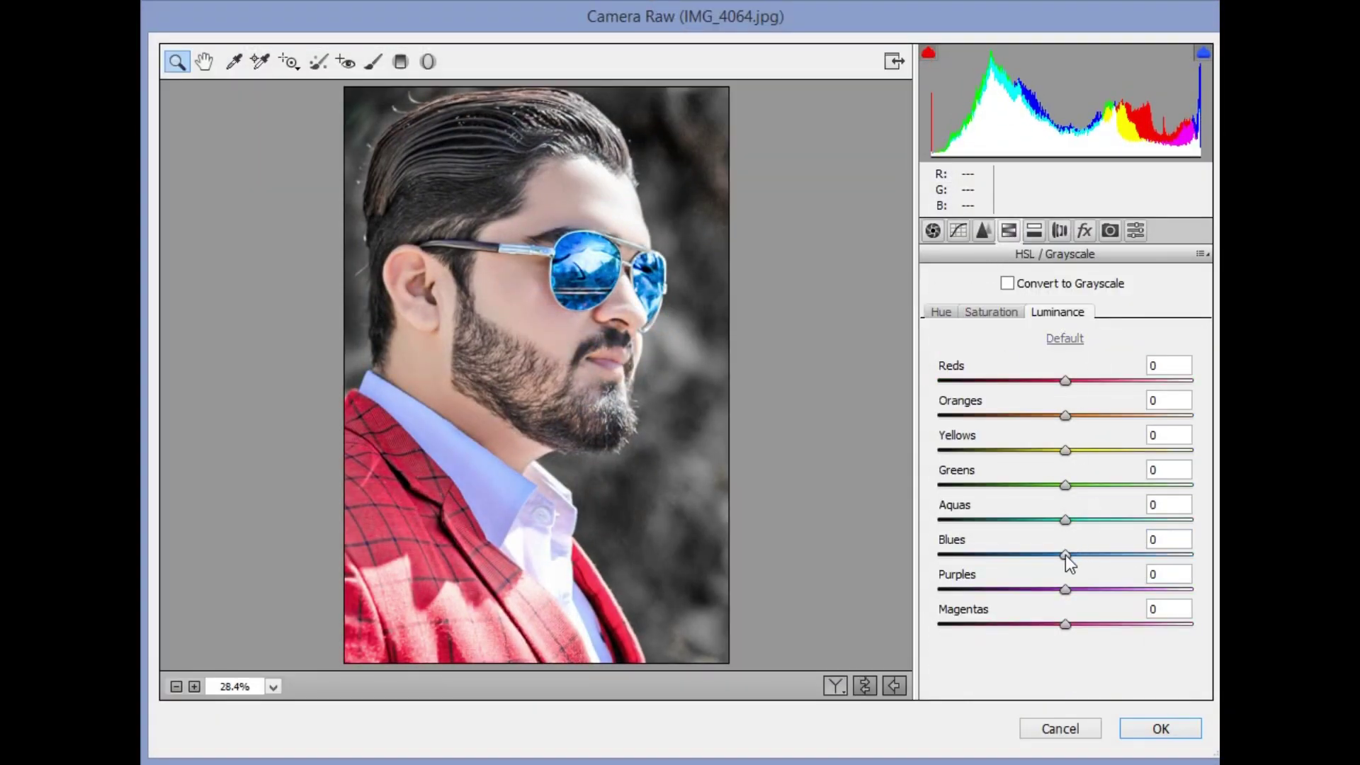
pyautogui.moveTo(1066, 555)
pyautogui.mouseDown()
pyautogui.moveTo(1050, 550)
pyautogui.moveTo(1063, 554)
pyautogui.mouseUp()
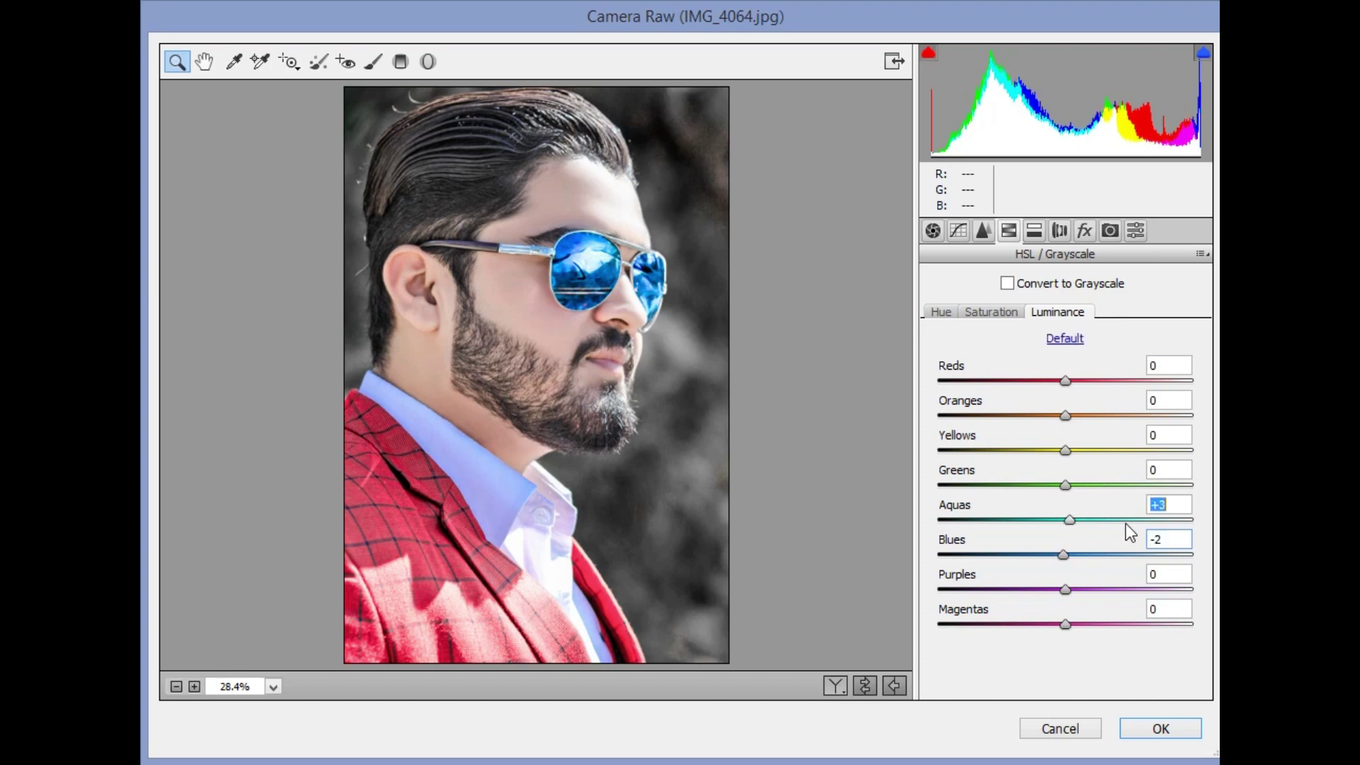
pyautogui.moveTo(1126, 525); pyautogui.dragTo(990, 525)
pyautogui.click(999, 313)
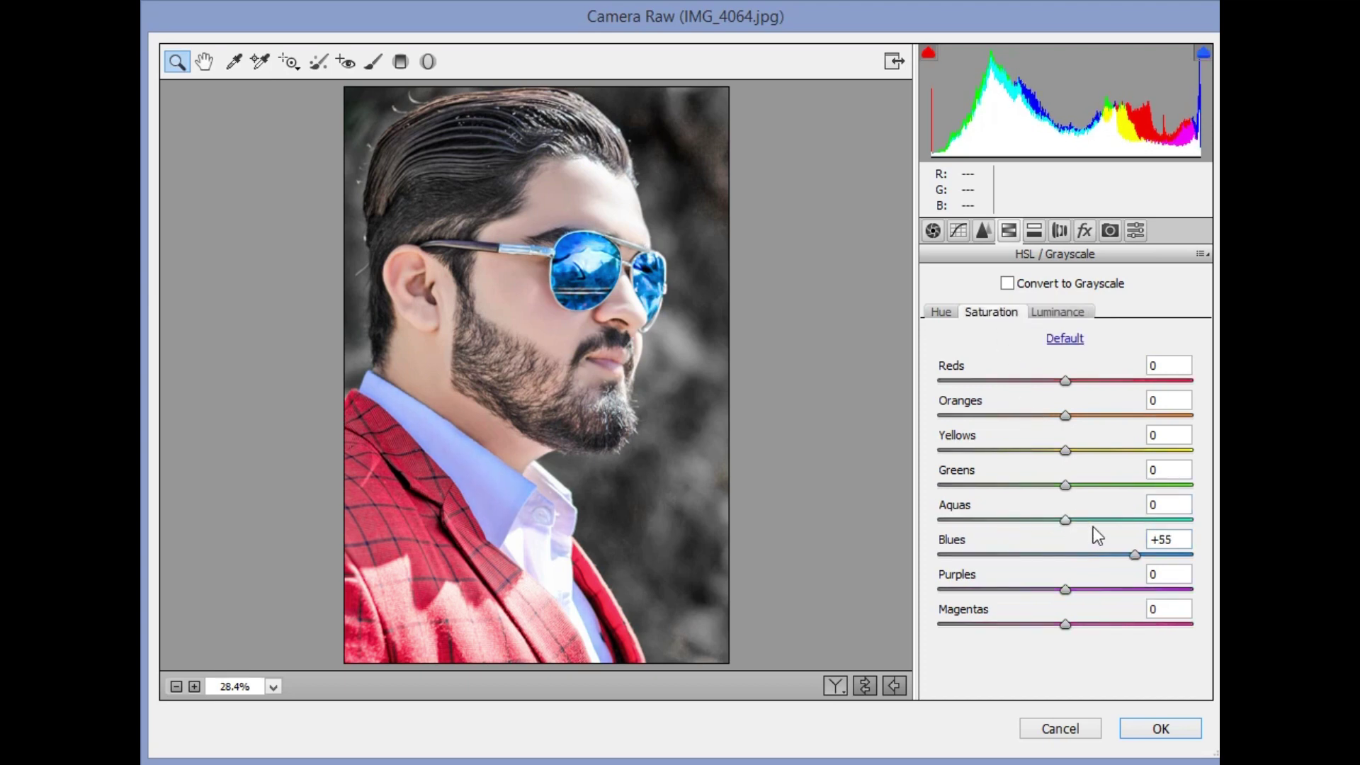
pyautogui.click(941, 313)
pyautogui.write('4')
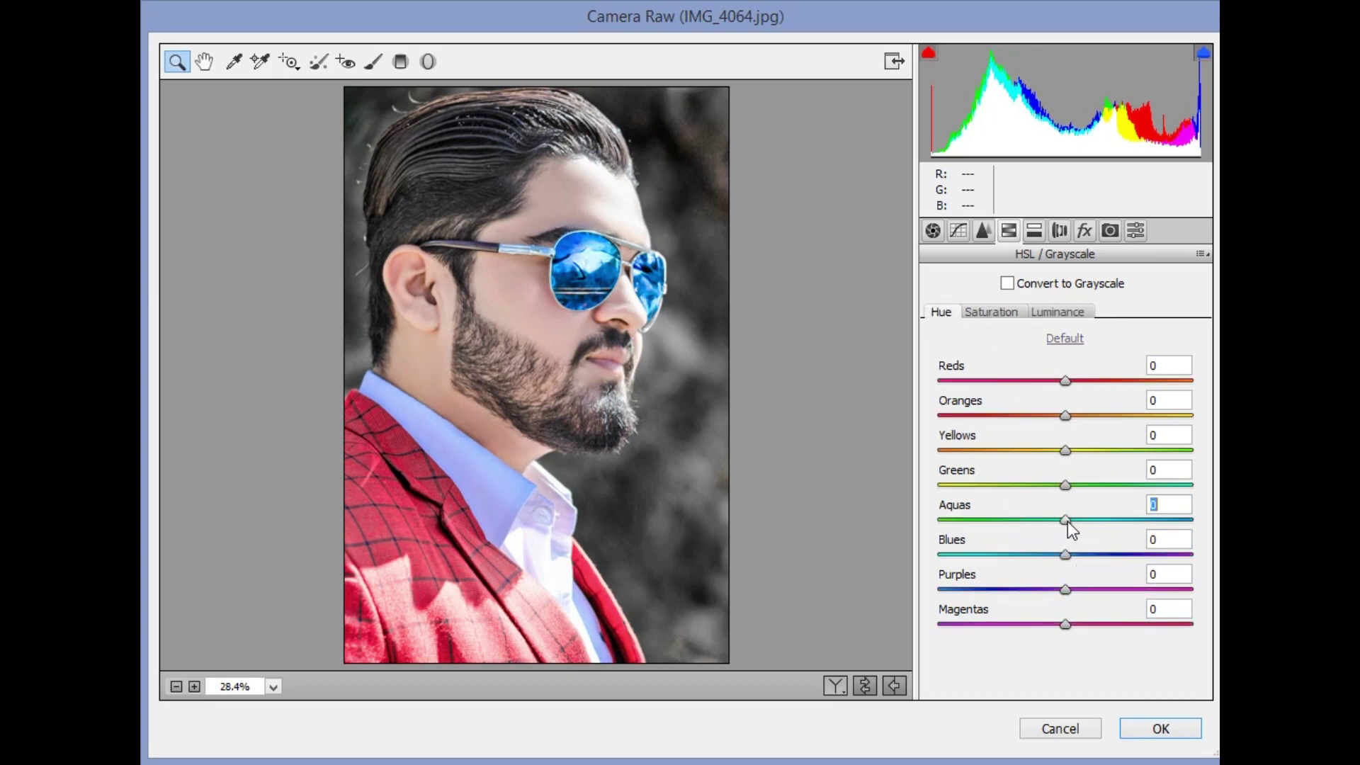
pyautogui.write('8')
pyautogui.press('Return')
pyautogui.moveTo(1053, 514); pyautogui.dragTo(959, 521)
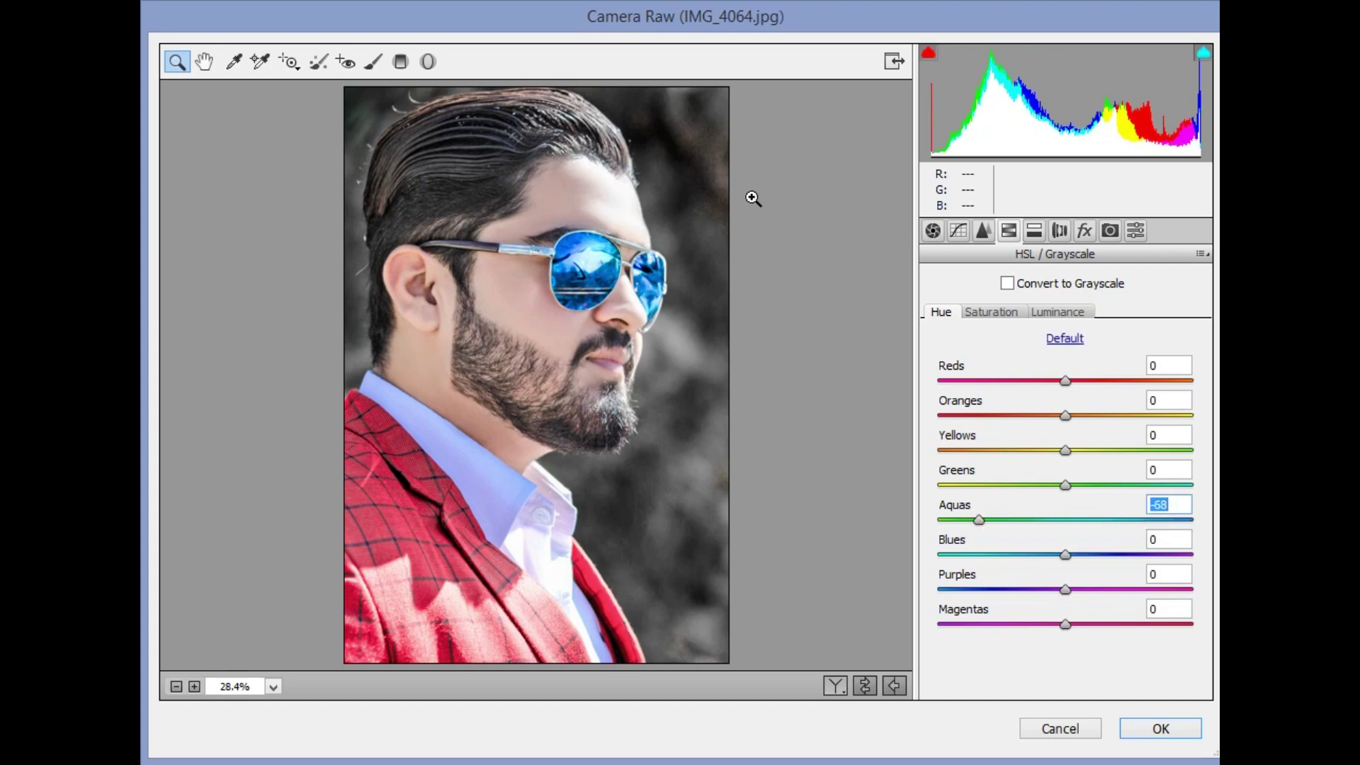
# Add Exposure -4.00 graduated filters from the right edge and top right, then reposition them.
pyautogui.click(401, 62)
pyautogui.moveTo(766, 610); pyautogui.dragTo(567, 527)
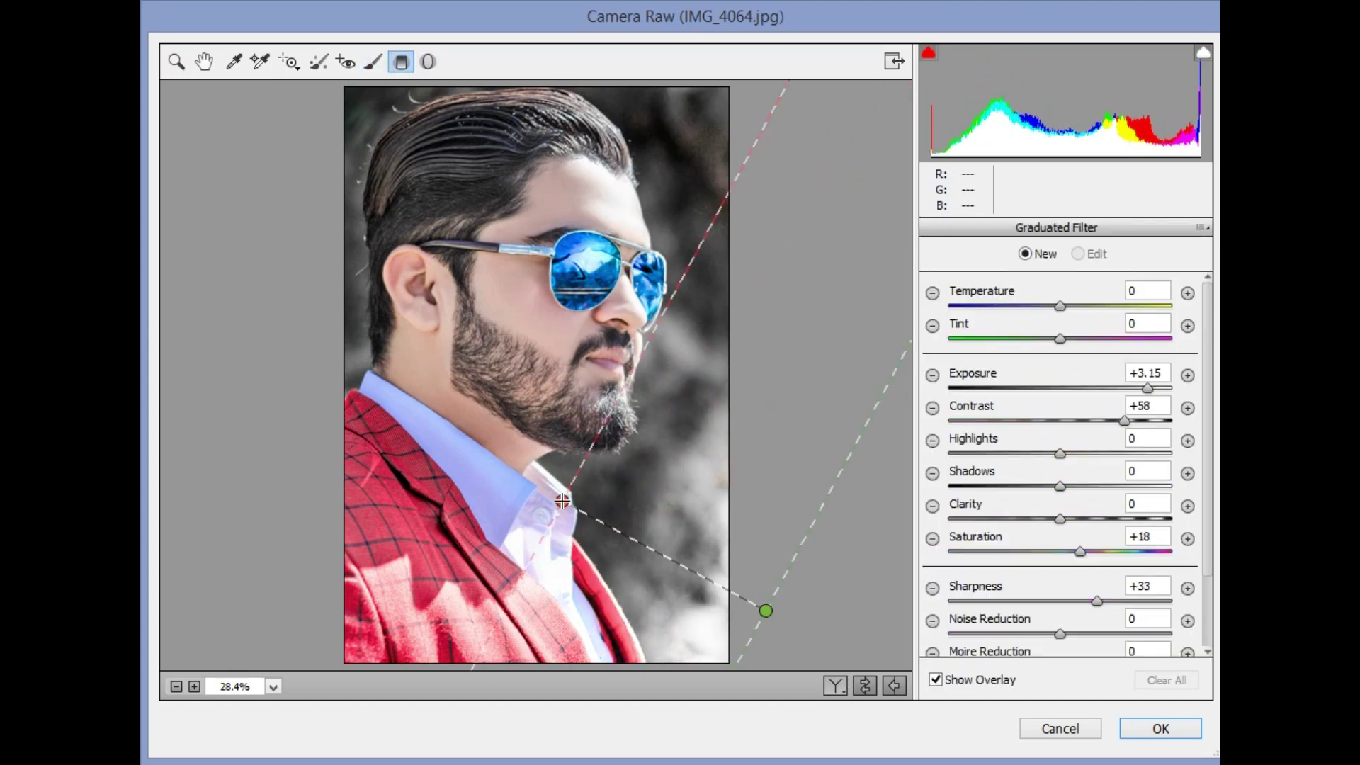
pyautogui.moveTo(1148, 388); pyautogui.dragTo(926, 394)
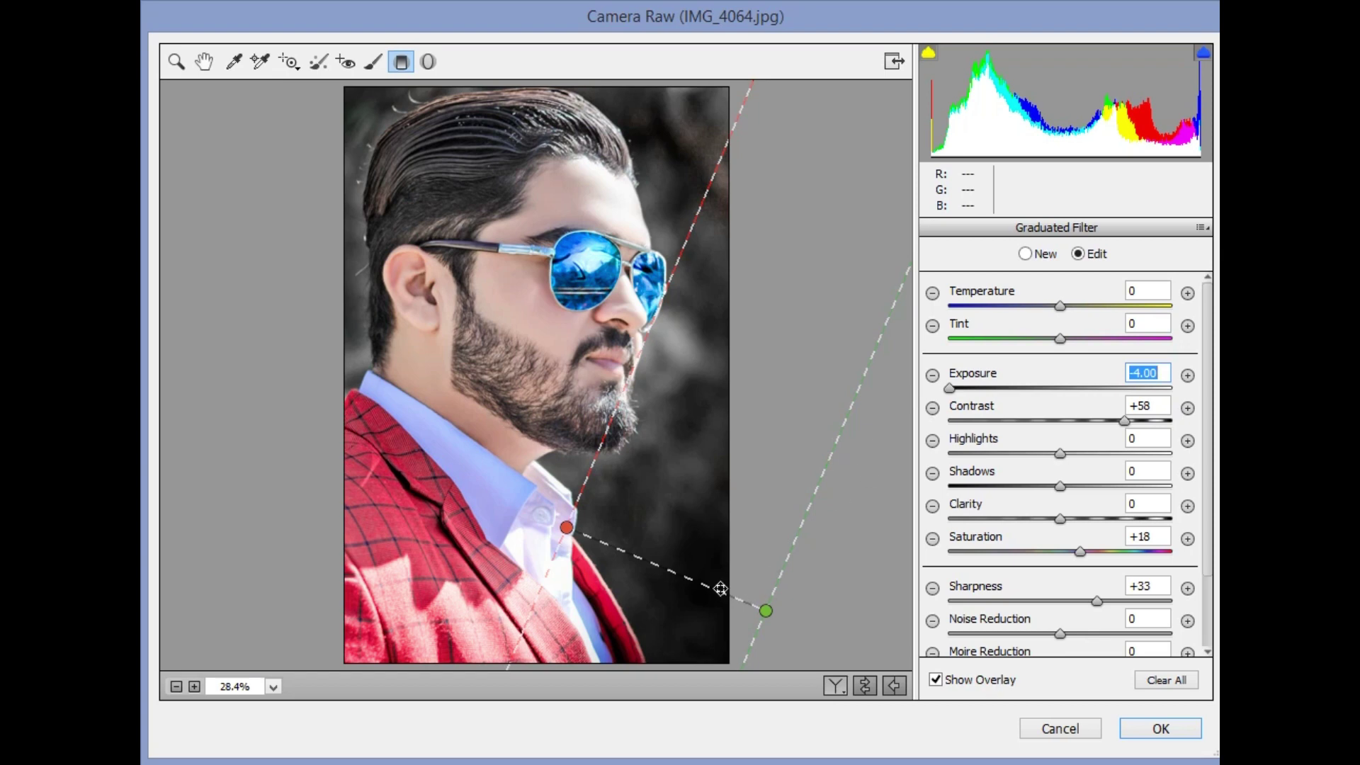
pyautogui.moveTo(770, 166)
pyautogui.mouseDown()
pyautogui.moveTo(572, 168)
pyautogui.moveTo(590, 237)
pyautogui.moveTo(744, 164)
pyautogui.moveTo(690, 168)
pyautogui.mouseUp()
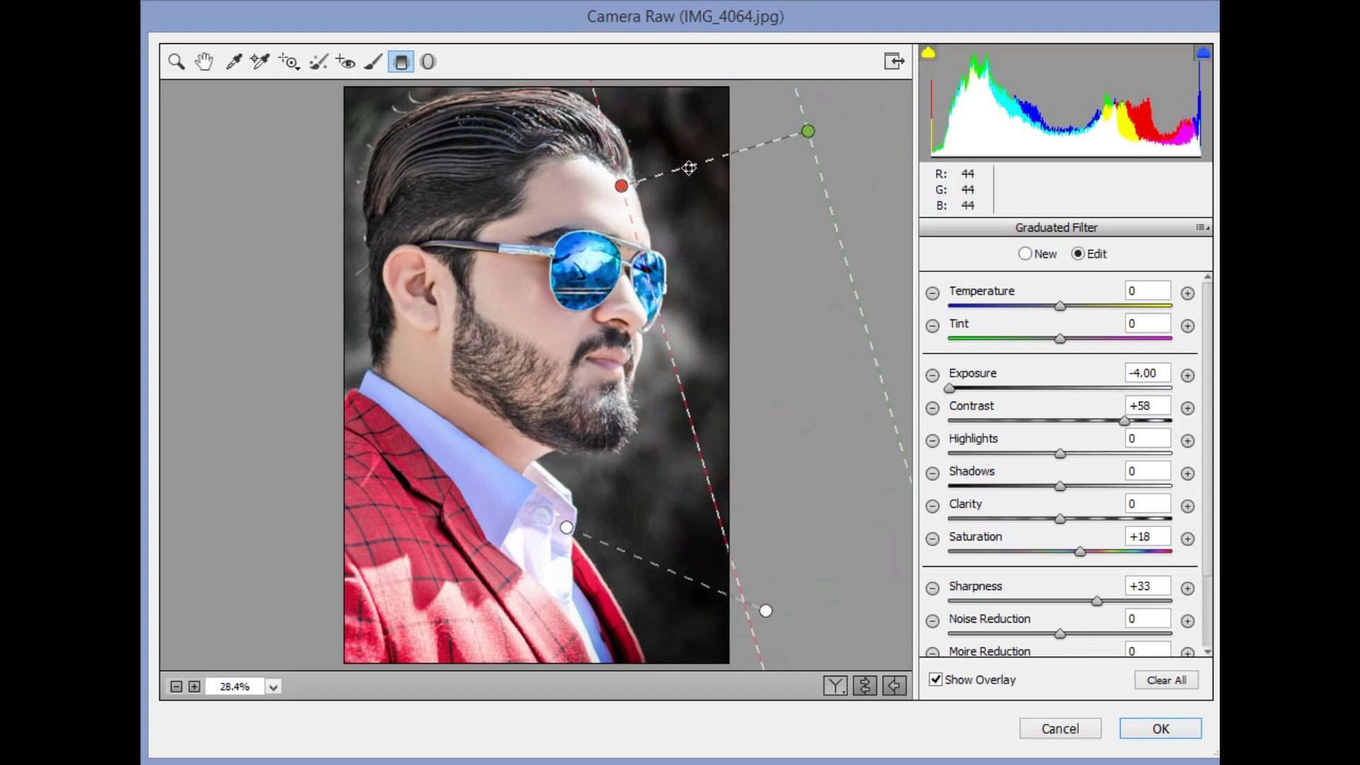
pyautogui.moveTo(729, 617)
pyautogui.mouseDown()
pyautogui.moveTo(643, 517)
pyautogui.moveTo(650, 580)
pyautogui.mouseUp()
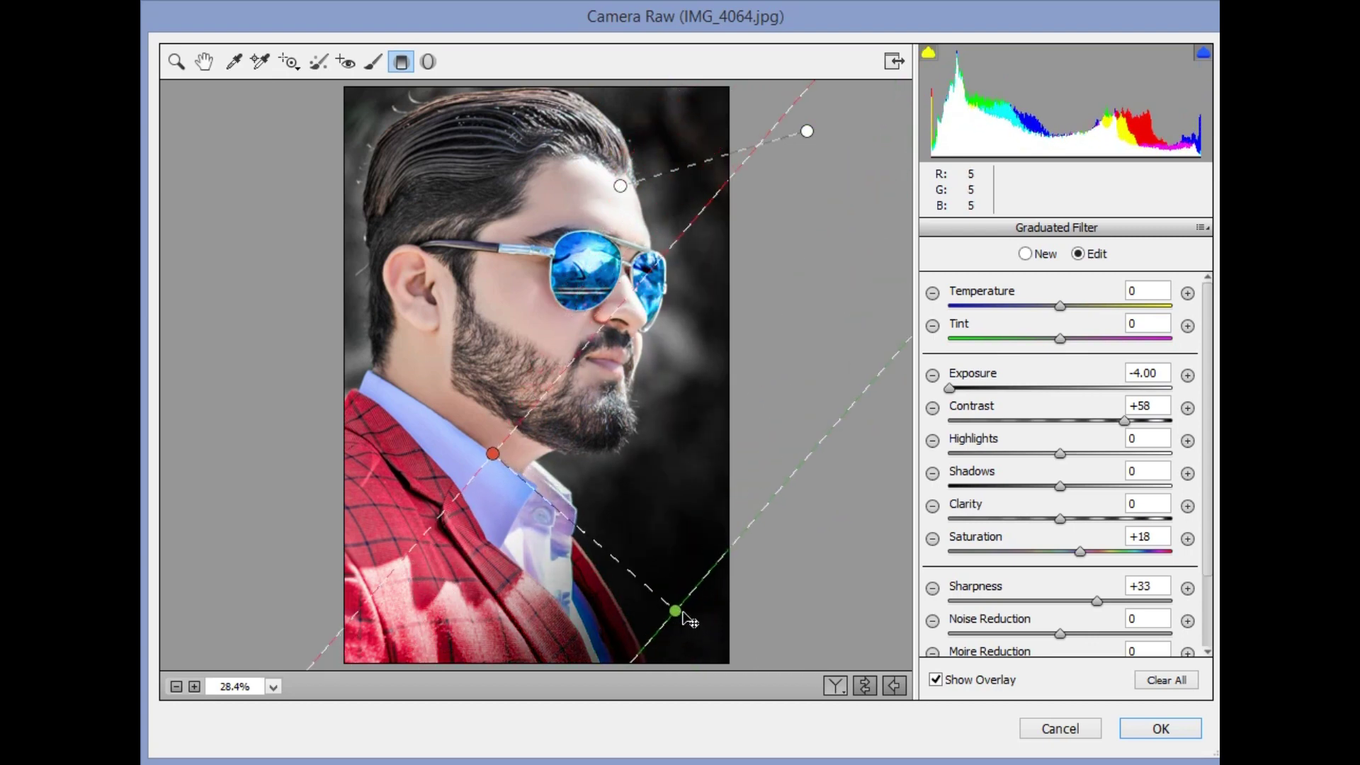
pyautogui.moveTo(601, 542); pyautogui.dragTo(624, 581)
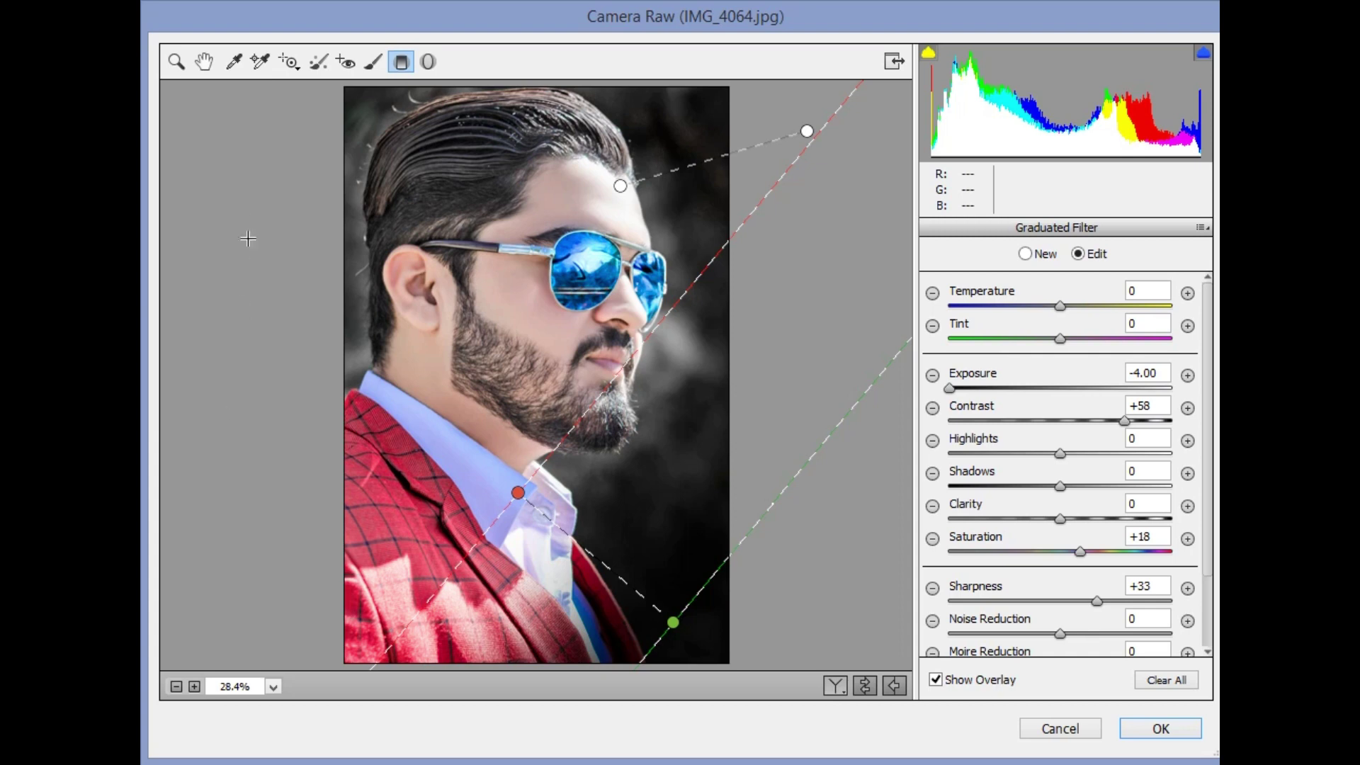
# Add left and bottom-left graduated filters, angle them toward the glasses and jaw, and apply.
pyautogui.moveTo(301, 146)
pyautogui.mouseDown()
pyautogui.moveTo(430, 187)
pyautogui.moveTo(384, 172)
pyautogui.mouseUp()
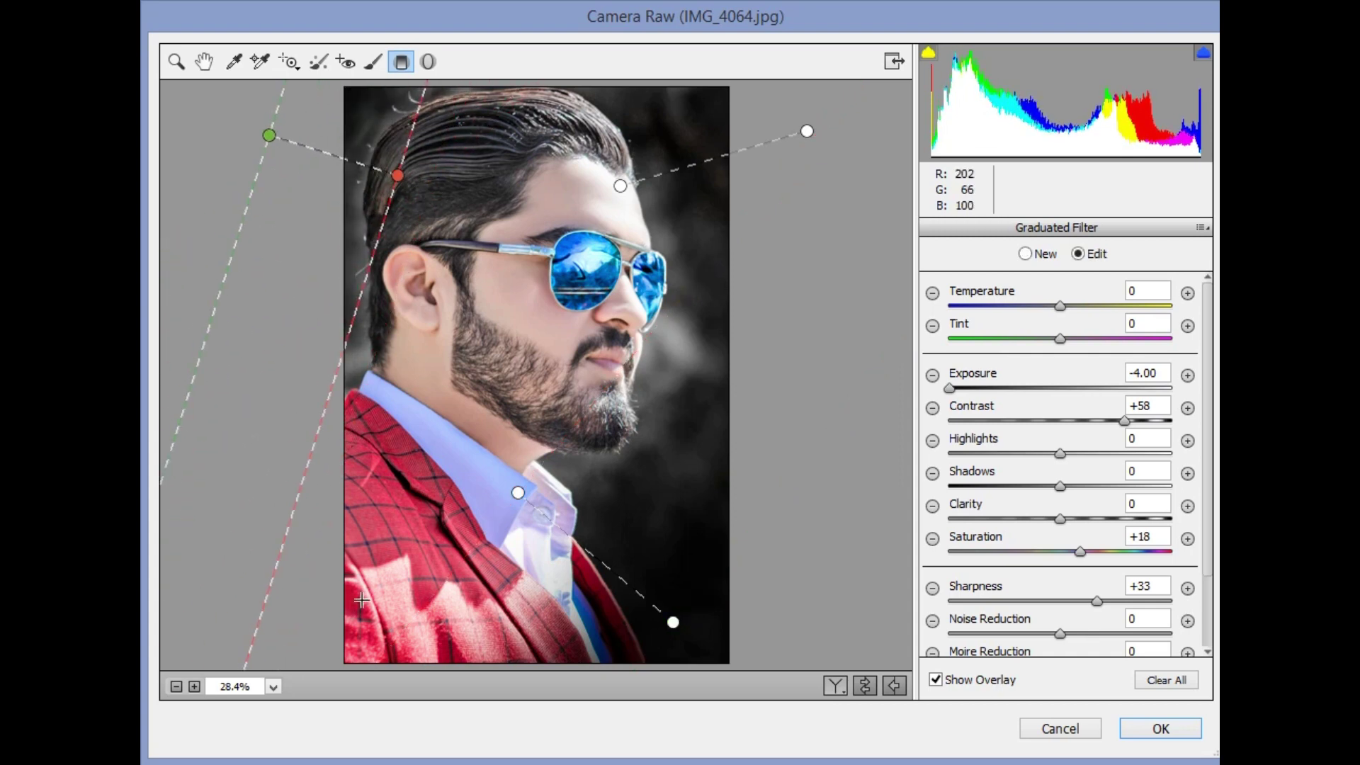
pyautogui.moveTo(296, 635); pyautogui.dragTo(525, 454)
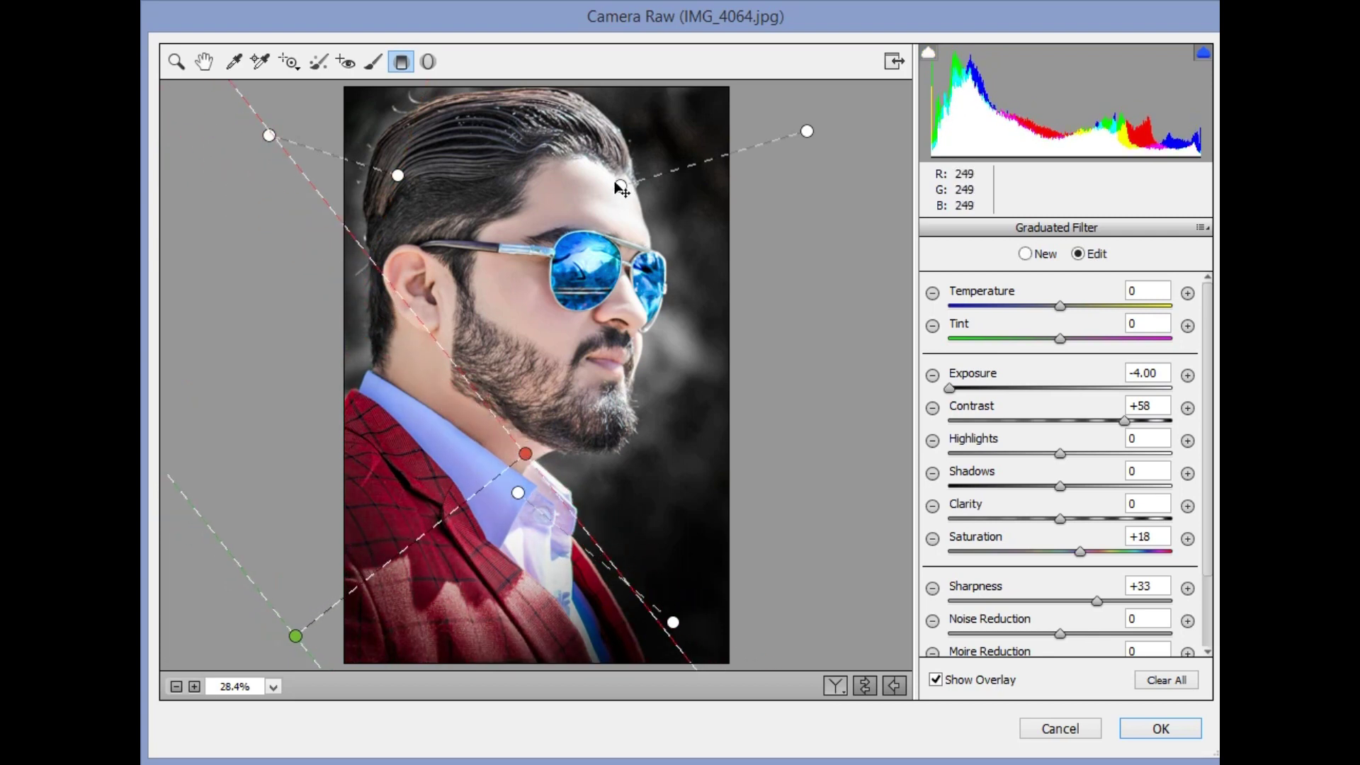
pyautogui.moveTo(621, 188)
pyautogui.mouseDown()
pyautogui.moveTo(594, 227)
pyautogui.moveTo(604, 238)
pyautogui.mouseUp()
pyautogui.moveTo(486, 486); pyautogui.dragTo(450, 521)
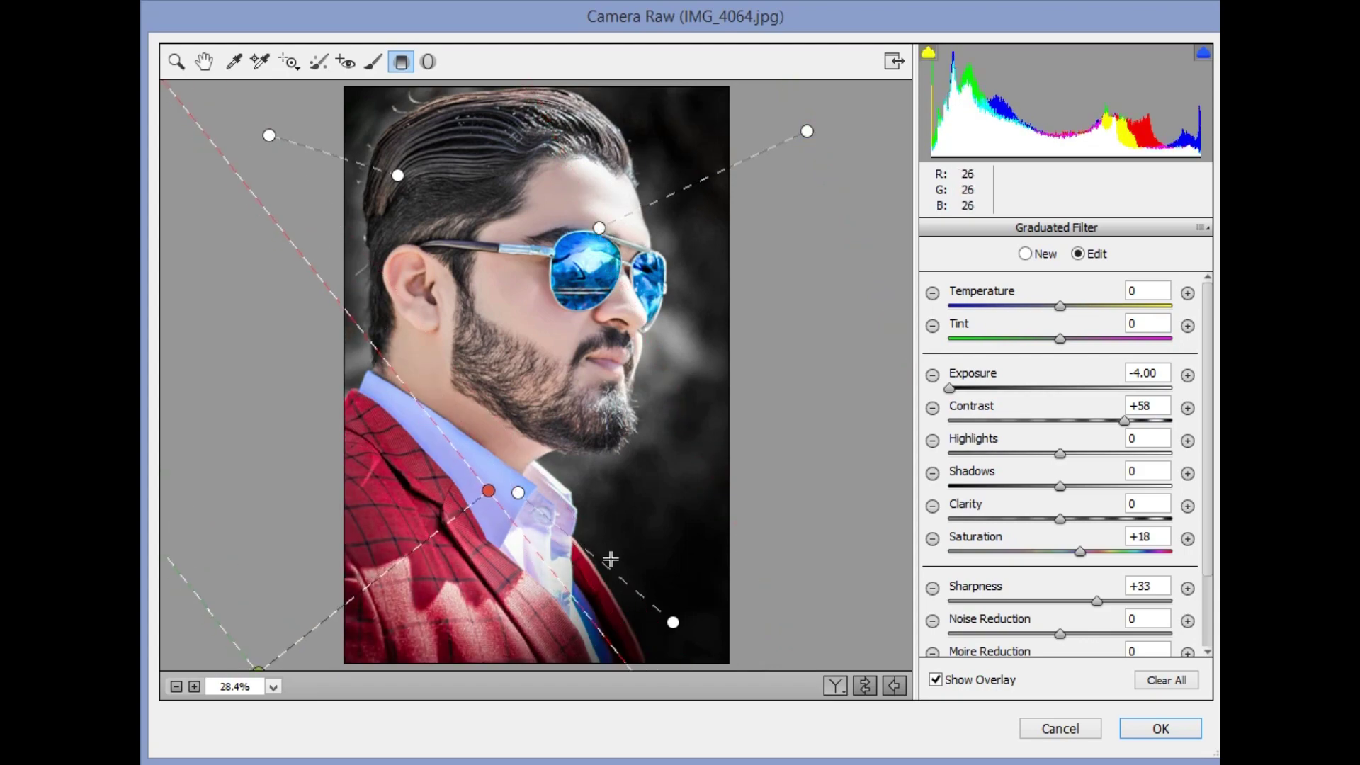
pyautogui.moveTo(601, 565); pyautogui.dragTo(621, 566)
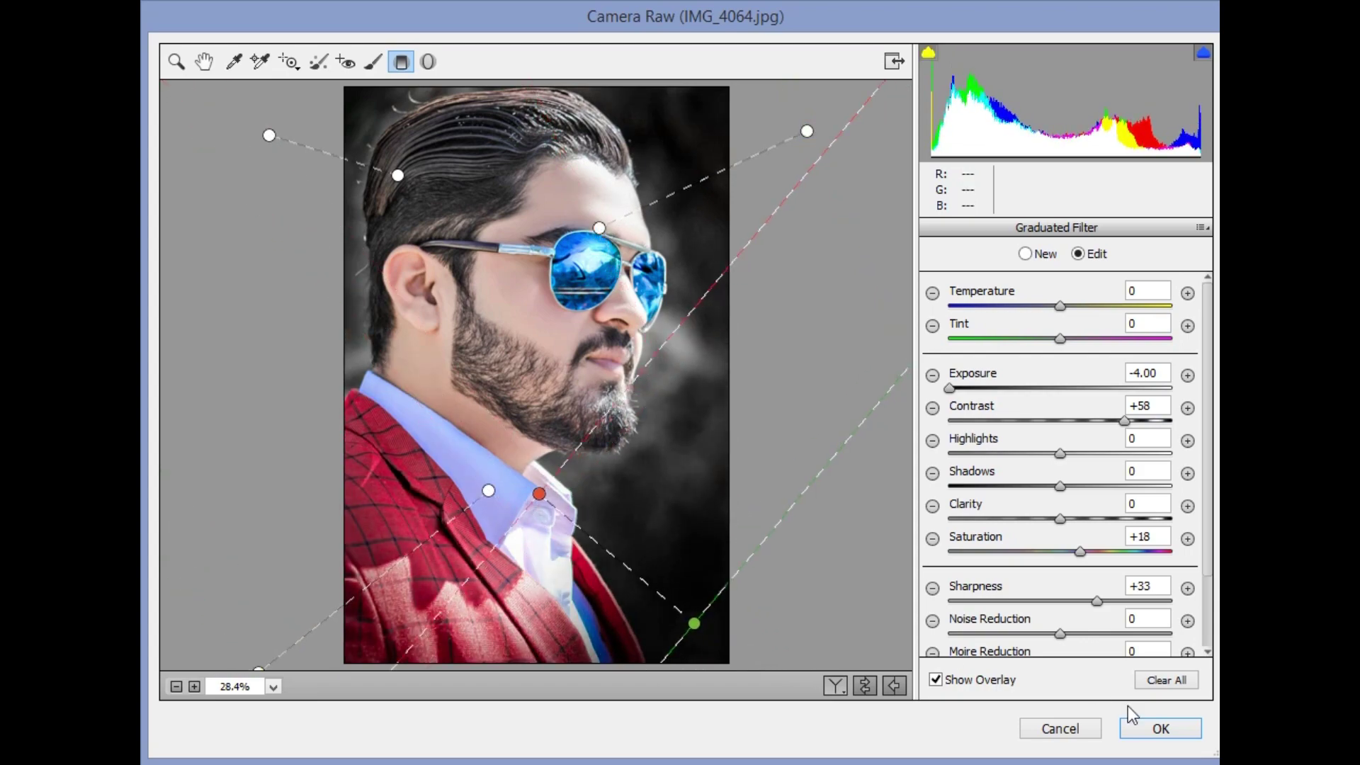
pyautogui.click(1177, 739)
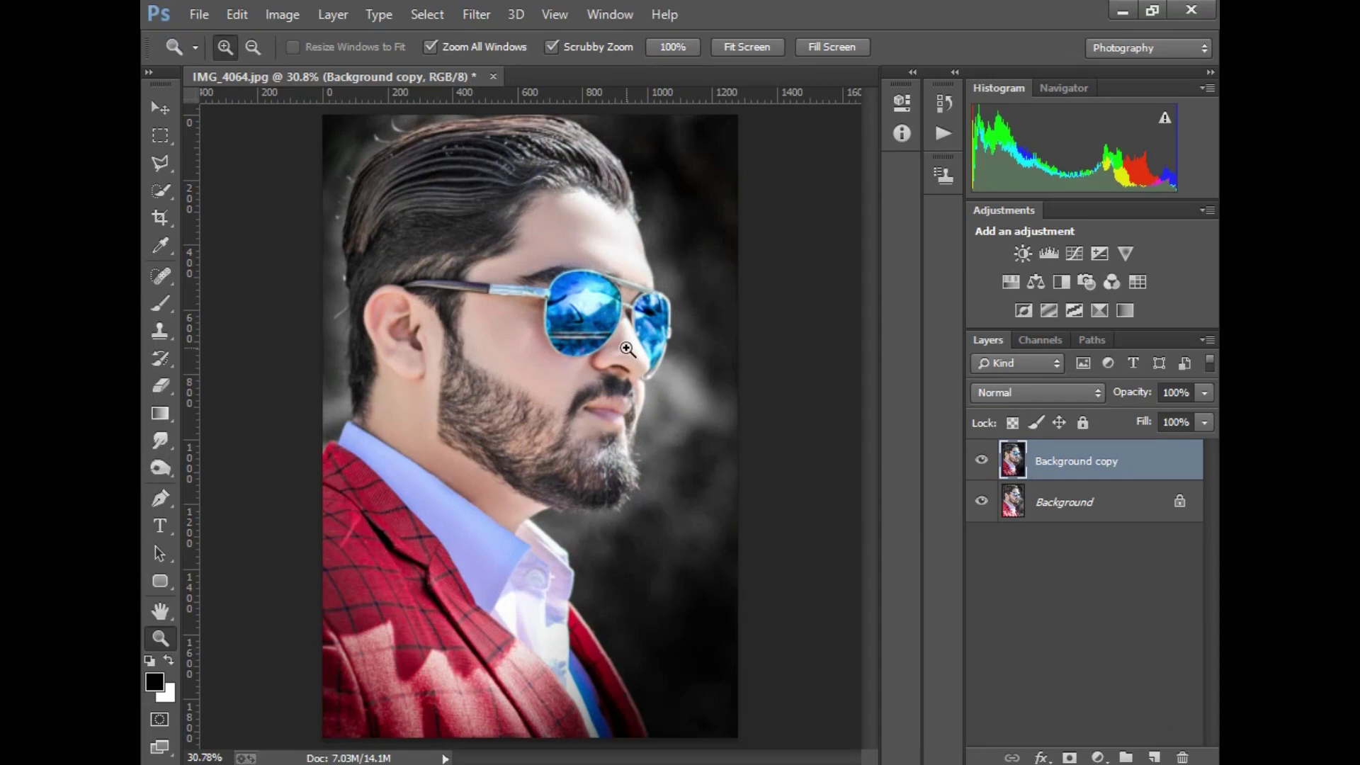
# Fit the whole image in the window and flatten it into one layer.
pyautogui.click(627, 349)
pyautogui.rightClick(595, 391)
pyautogui.click(616, 397)
pyautogui.click(1209, 341)
pyautogui.click(1068, 655)
# Add a Brightness/Contrast adjustment layer with raised brightness and contrast.
pyautogui.click(1098, 756)
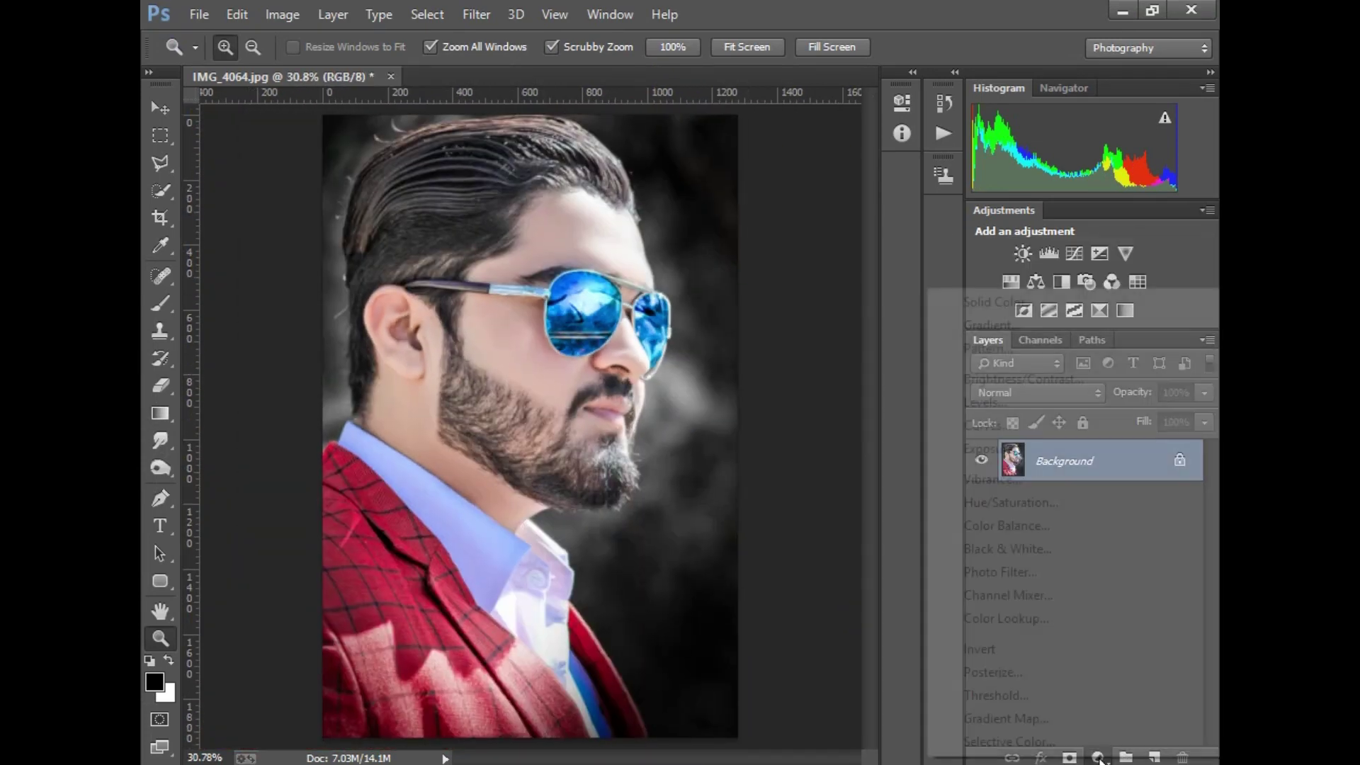
pyautogui.click(1017, 380)
pyautogui.click(795, 204)
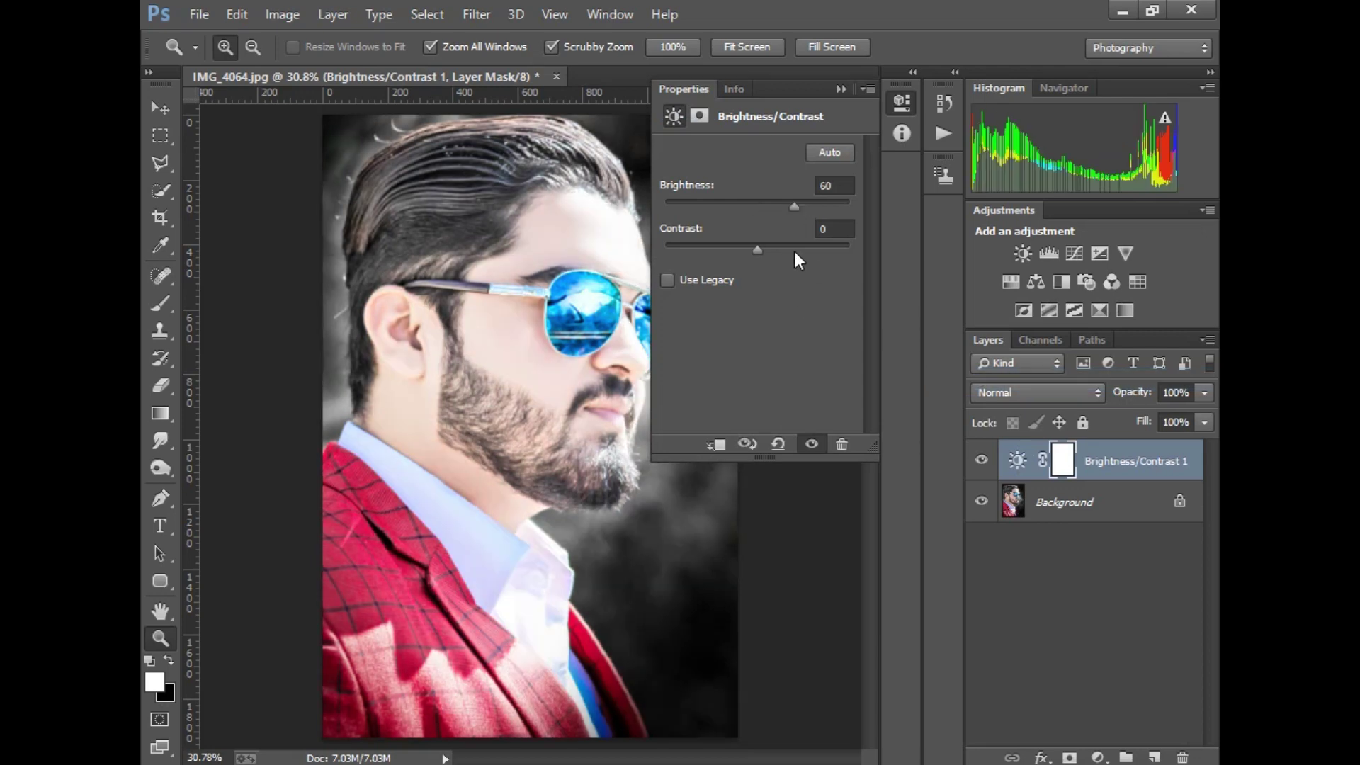
pyautogui.click(792, 246)
pyautogui.click(841, 90)
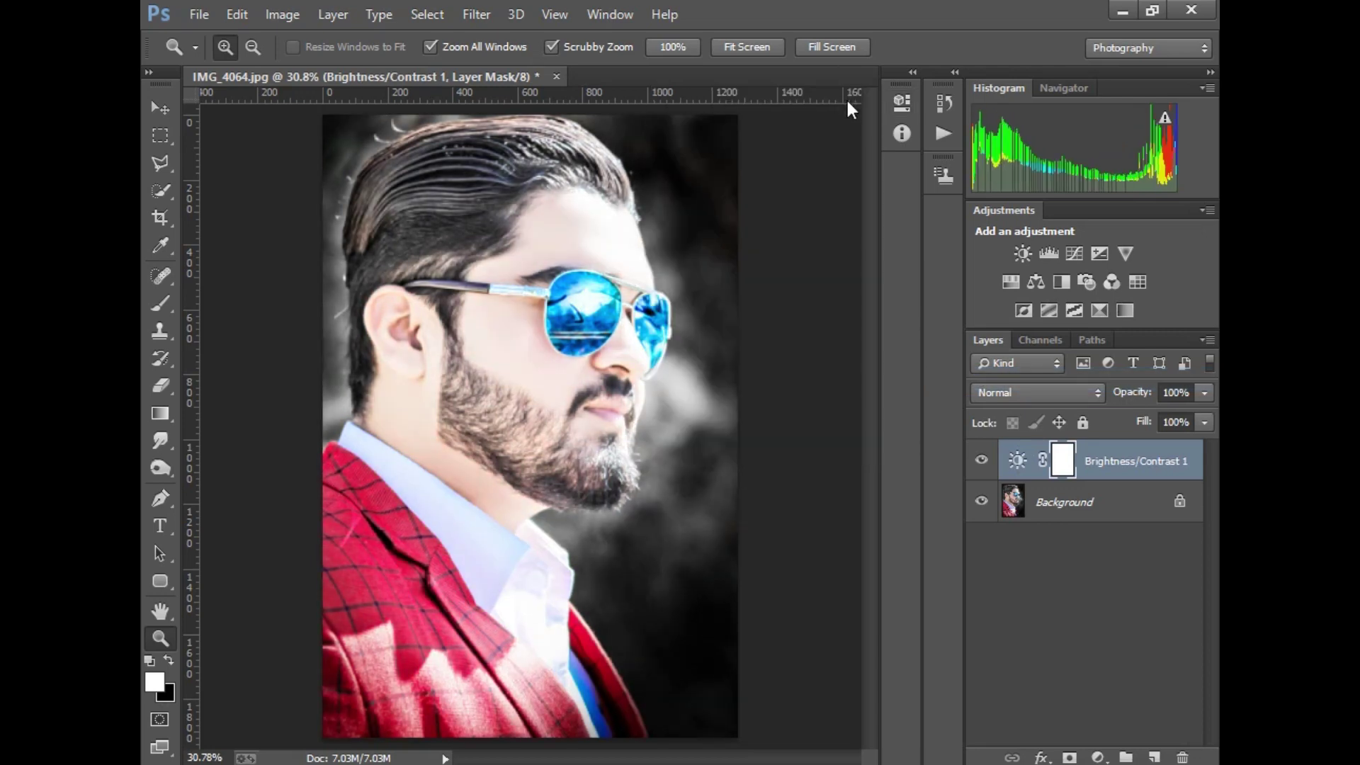
# Invert the adjustment mask and paint white over the cheek, forehead and nose.
pyautogui.hotkey('ctrl', 'i')
pyautogui.click(160, 303)
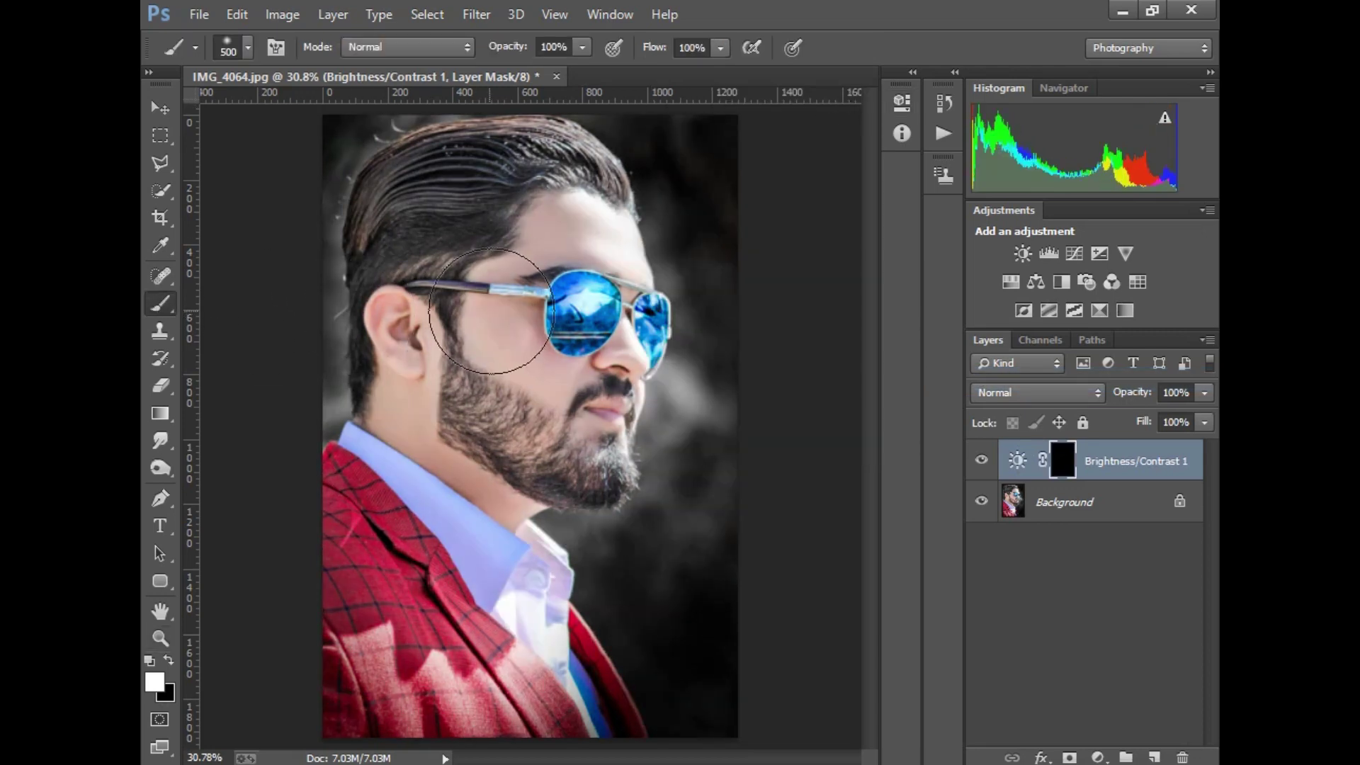
pyautogui.press('[')
pyautogui.press('[')
pyautogui.press('[')
pyautogui.moveTo(501, 319)
pyautogui.mouseDown()
pyautogui.moveTo(562, 319)
pyautogui.moveTo(546, 370)
pyautogui.mouseUp()
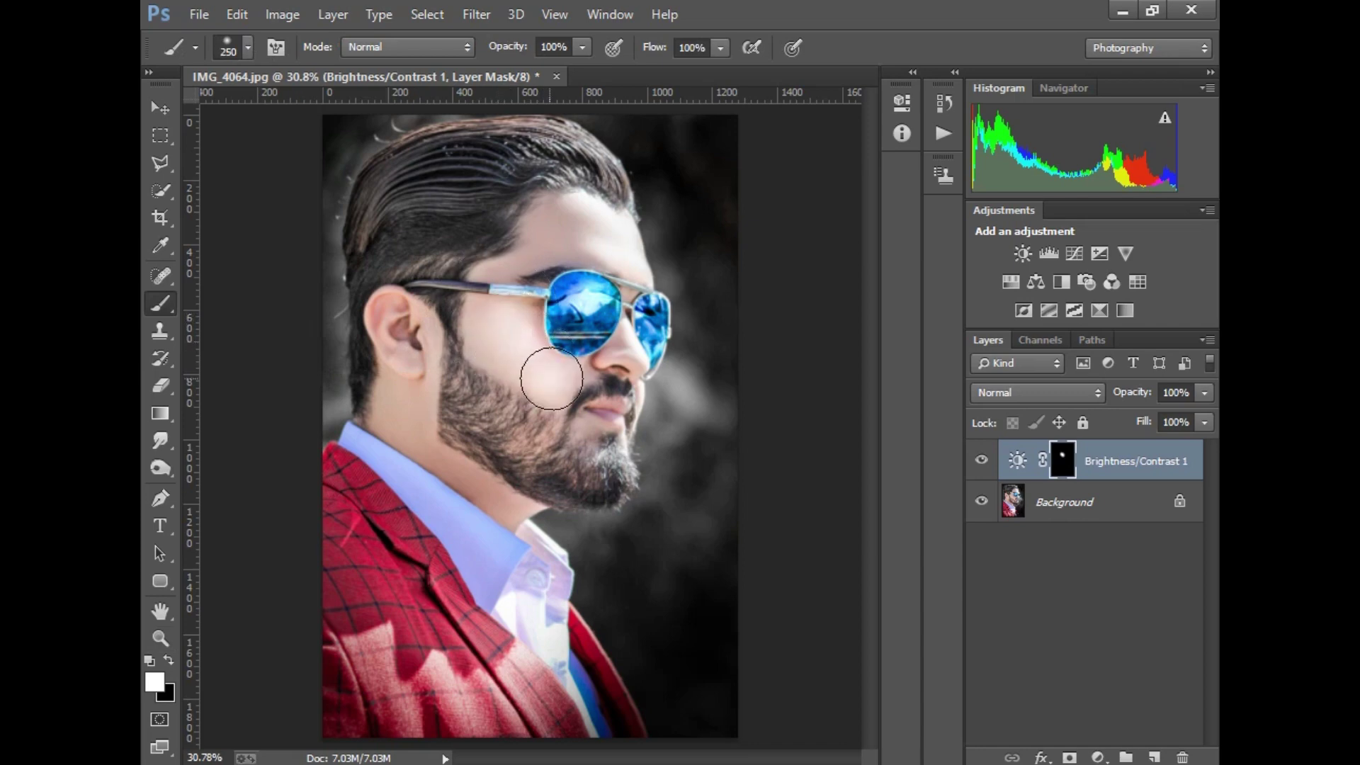
pyautogui.moveTo(541, 246)
pyautogui.mouseDown()
pyautogui.moveTo(546, 228)
pyautogui.moveTo(521, 261)
pyautogui.mouseUp()
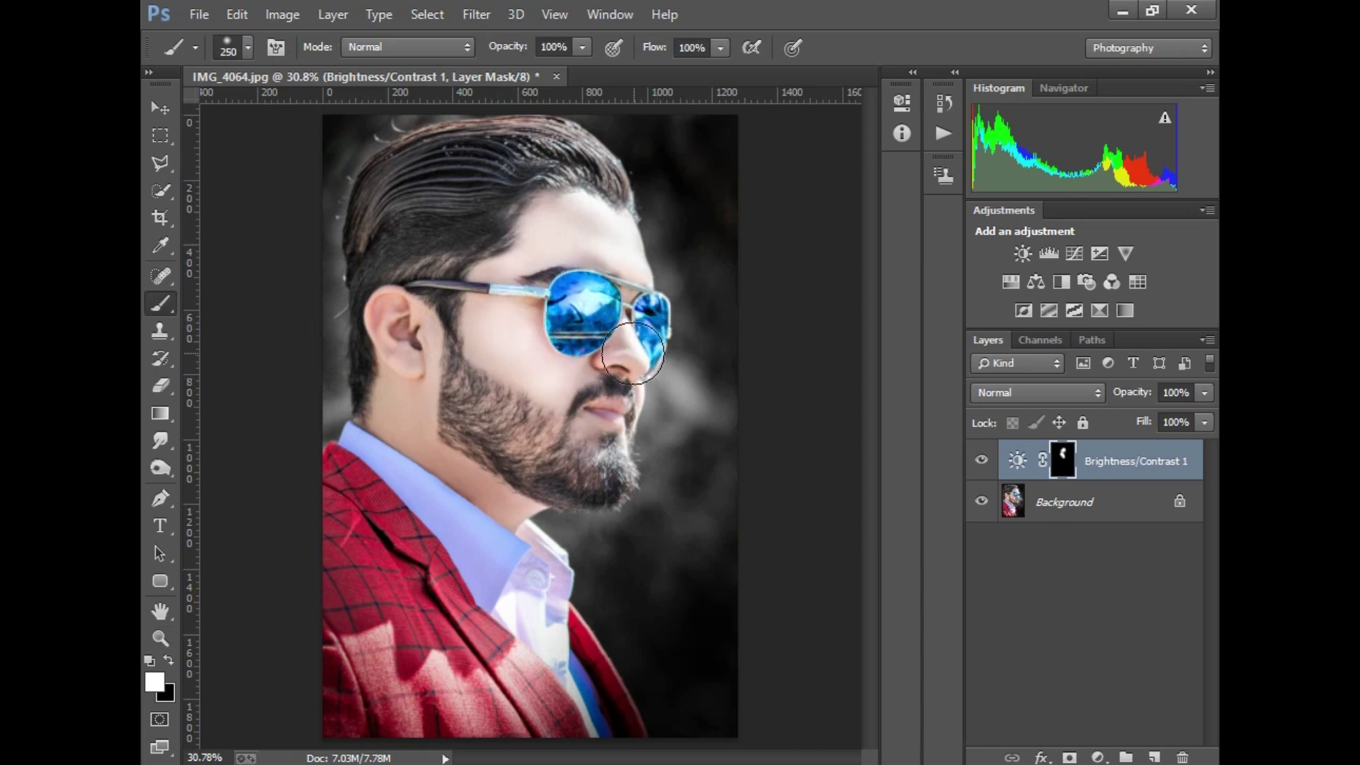
pyautogui.moveTo(632, 353)
pyautogui.mouseDown()
pyautogui.moveTo(595, 361)
pyautogui.moveTo(609, 340)
pyautogui.mouseUp()
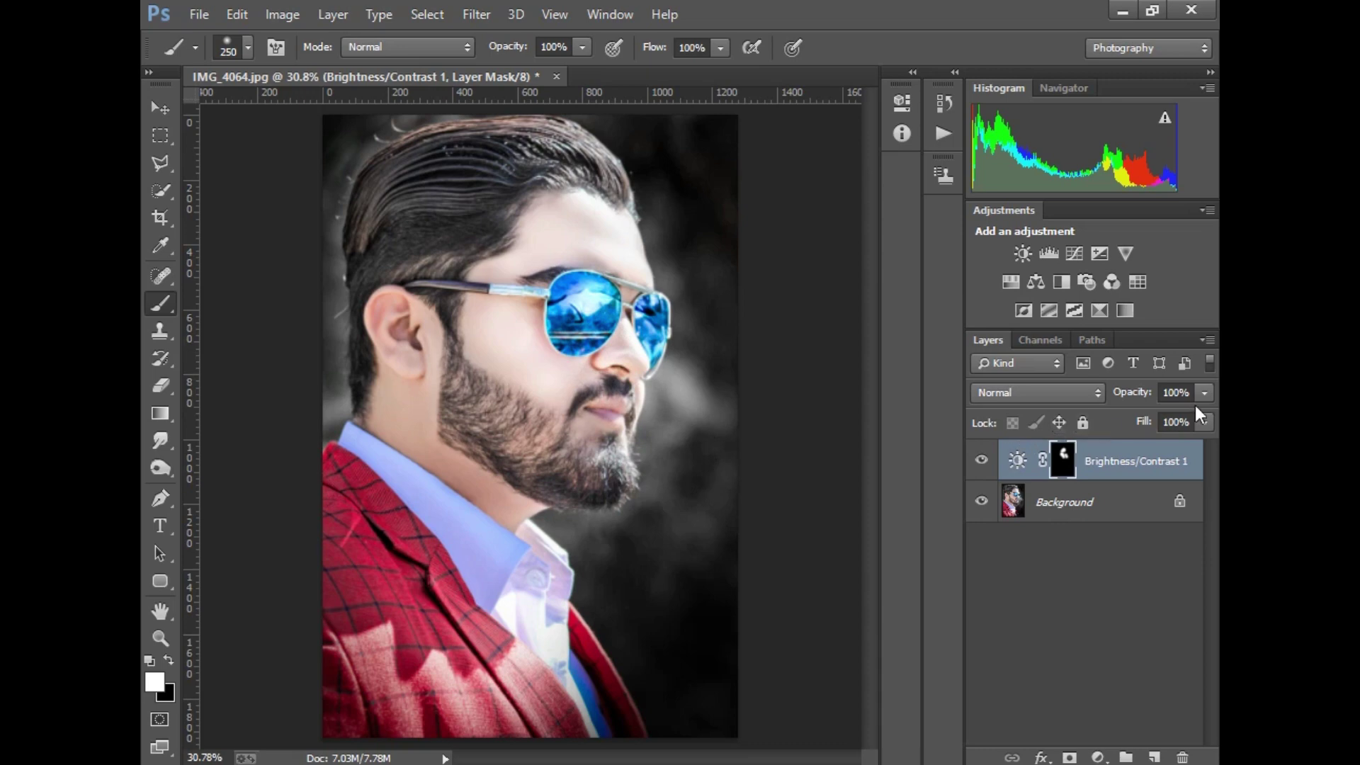
# Set the adjustment to Brightness 19 and Contrast -12, then flatten into one Background layer.
pyautogui.click(1029, 466)
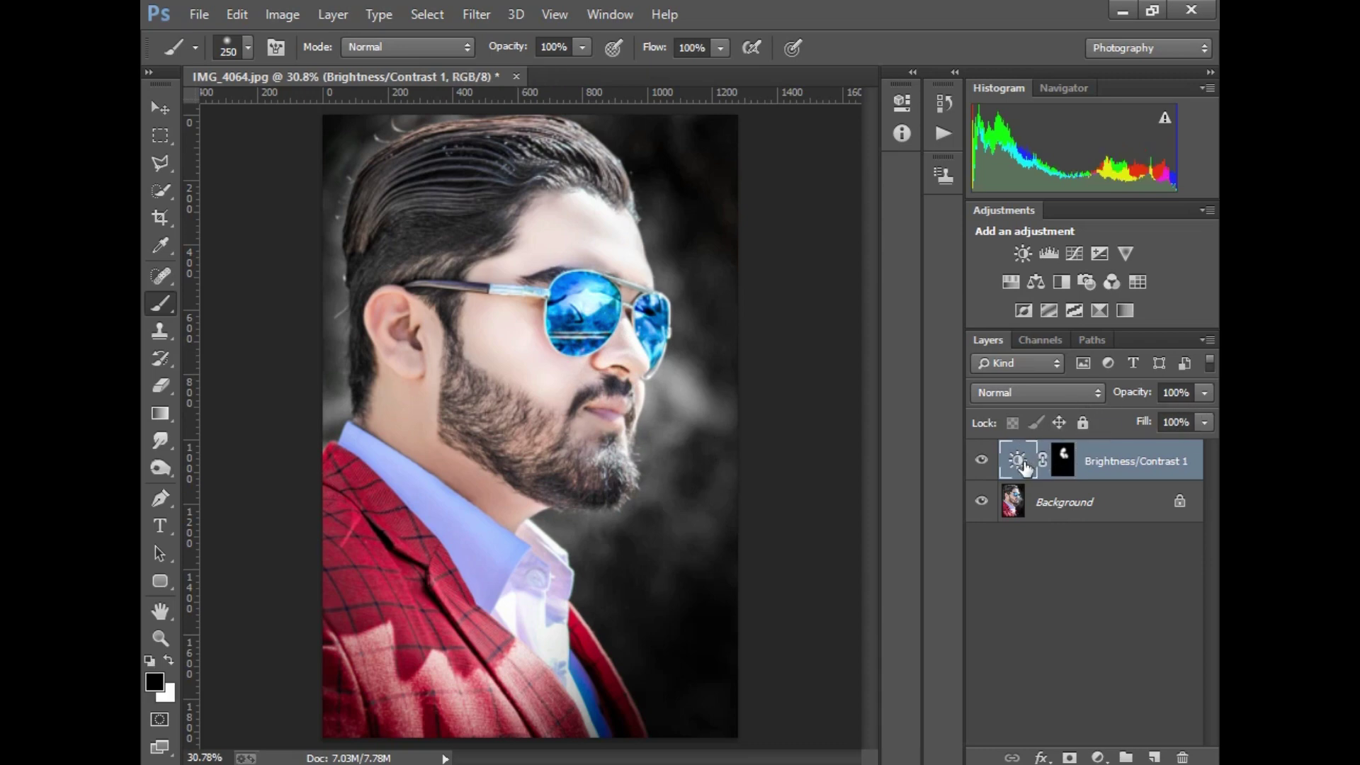
pyautogui.doubleClick(1025, 468)
pyautogui.moveTo(795, 206)
pyautogui.mouseDown()
pyautogui.moveTo(745, 211)
pyautogui.moveTo(769, 212)
pyautogui.mouseUp()
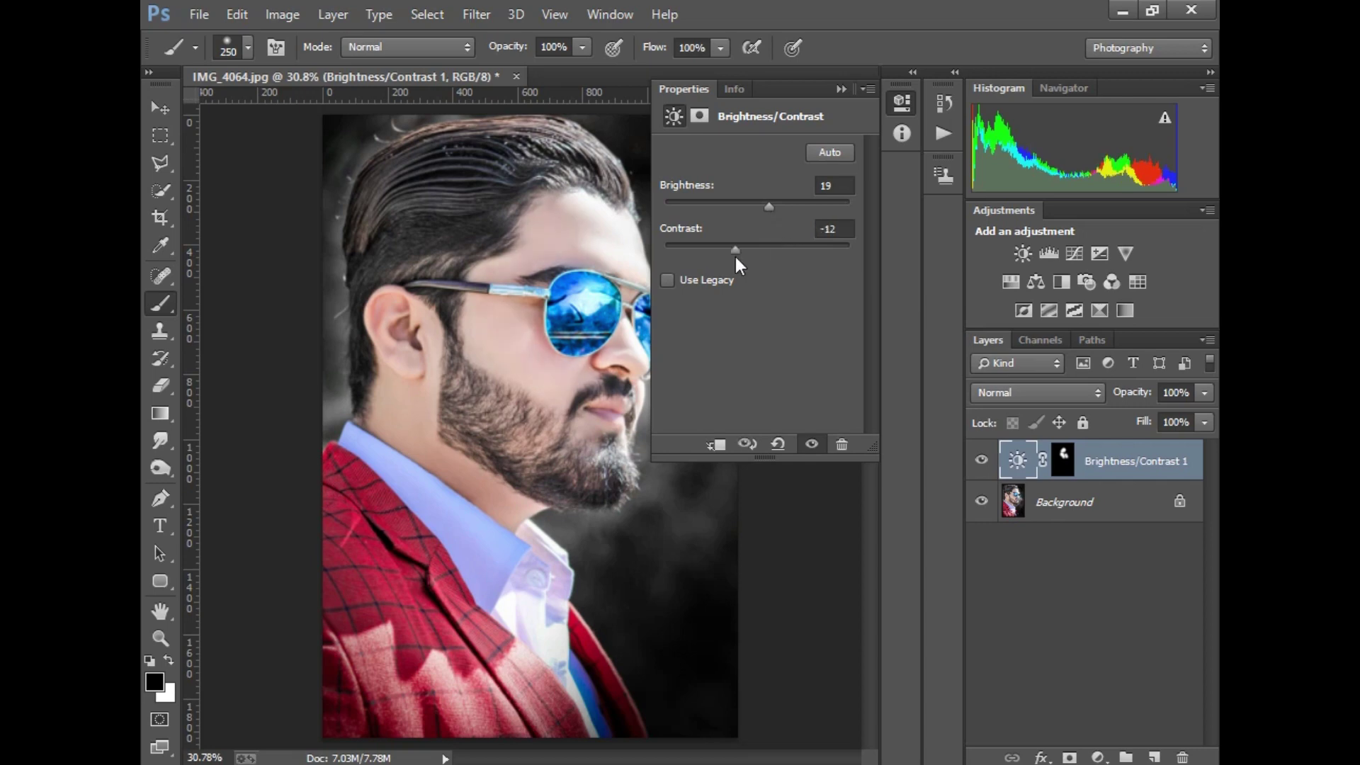
pyautogui.moveTo(736, 264); pyautogui.dragTo(790, 268)
pyautogui.click(841, 88)
pyautogui.click(1207, 340)
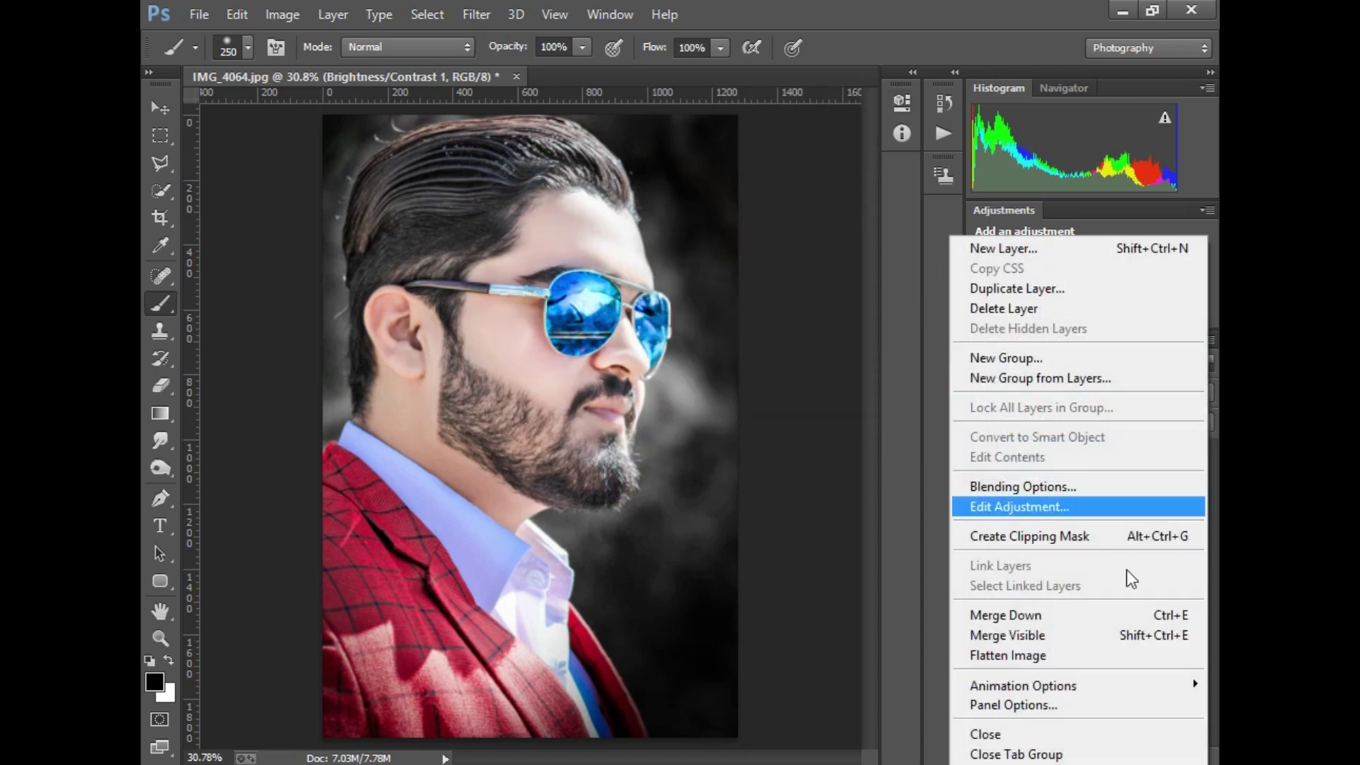
pyautogui.click(1093, 653)
pyautogui.click(160, 638)
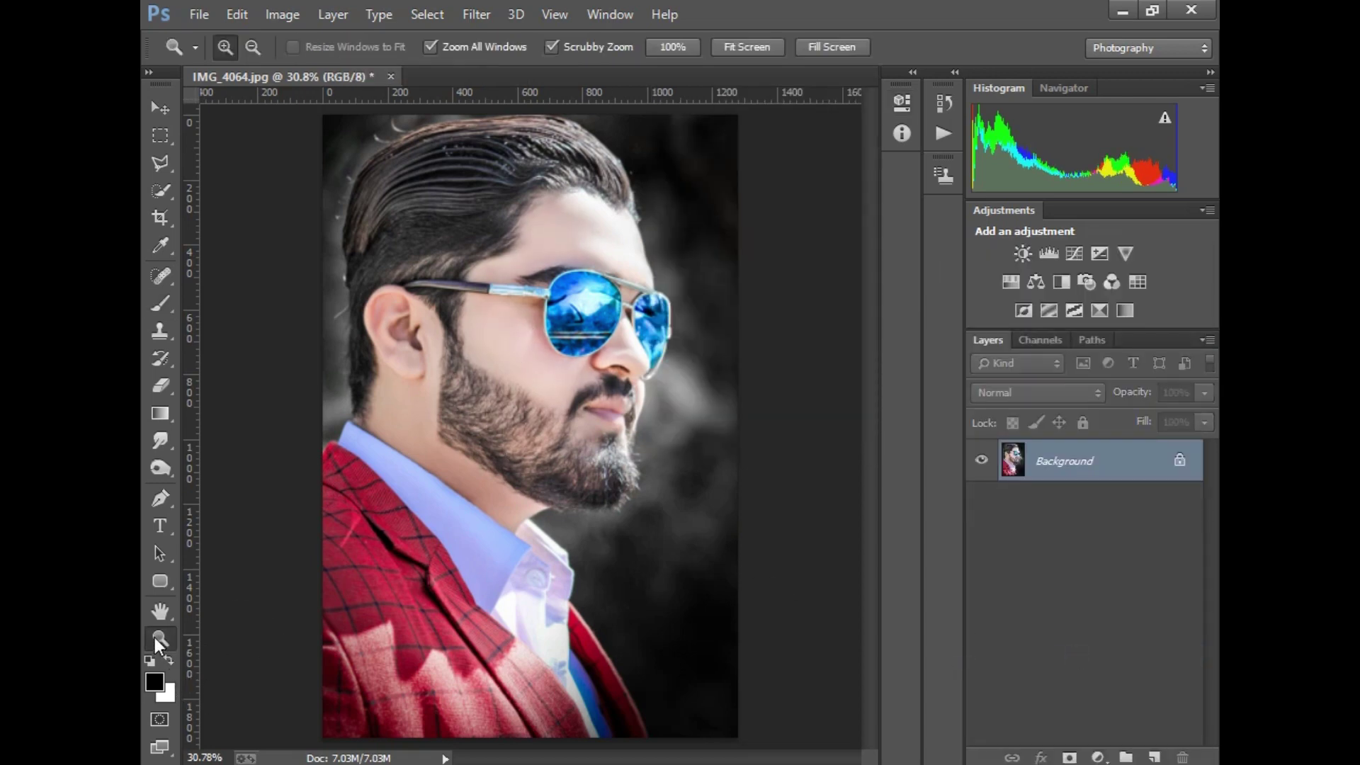
pyautogui.moveTo(499, 318); pyautogui.dragTo(623, 434)
pyautogui.rightClick(617, 354)
pyautogui.click(623, 358)
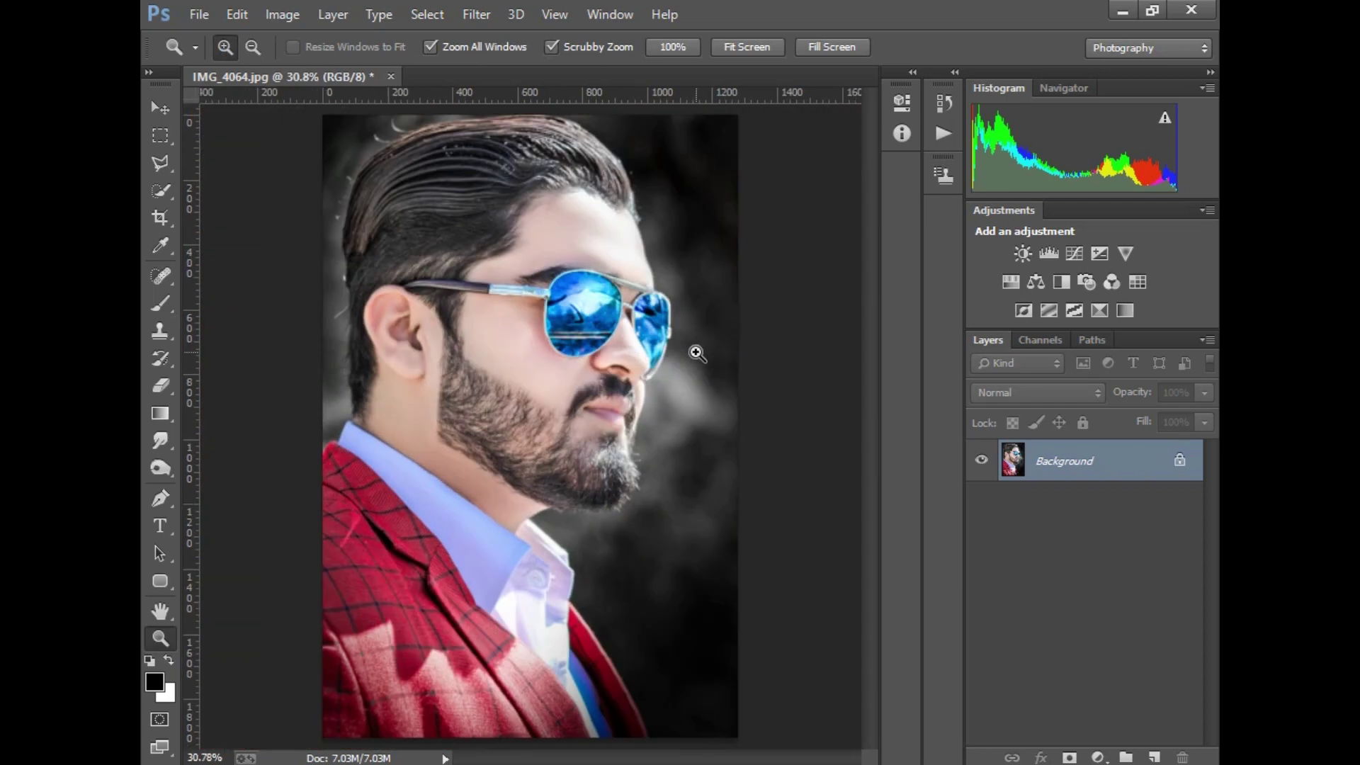